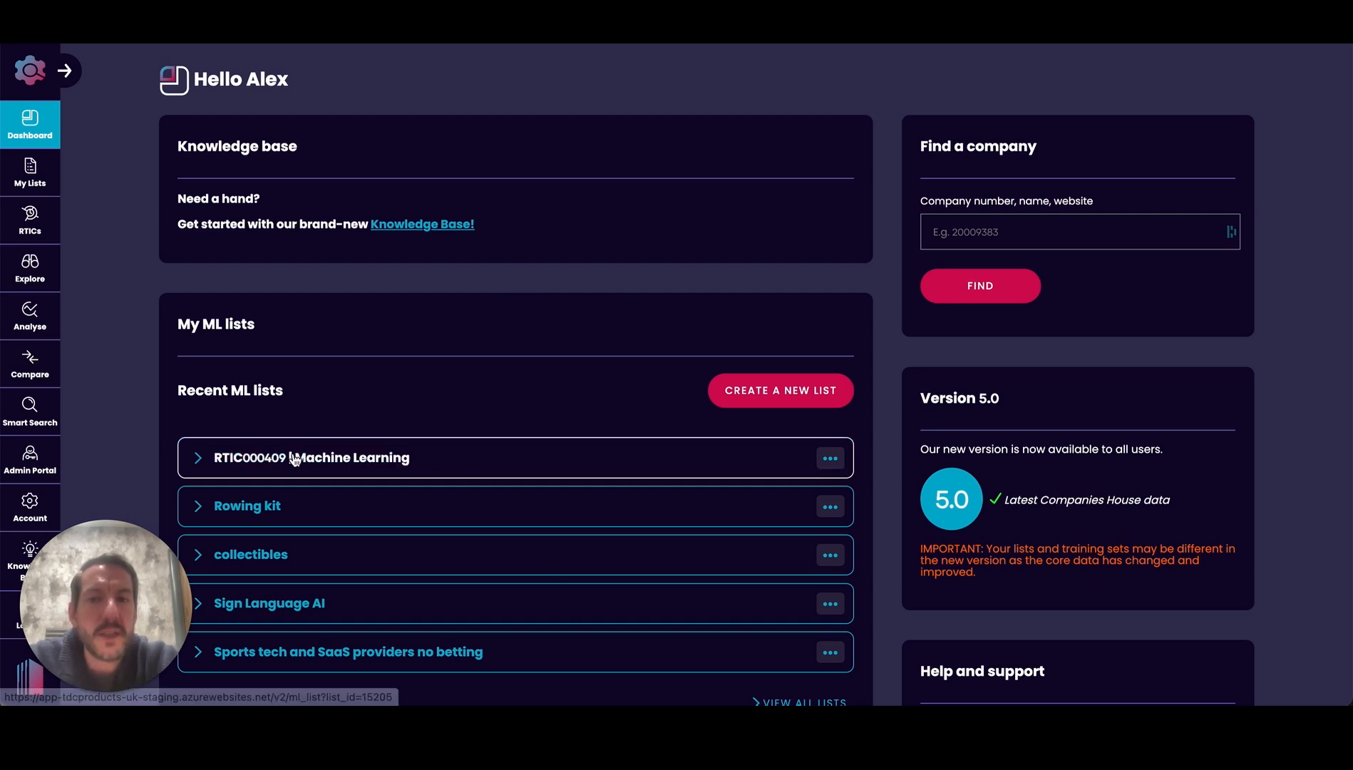
- Open the RTIC000409 | Machine Learning list and start the maintenance of its training set
{"action": "left_click", "coordinate": [354, 462]}
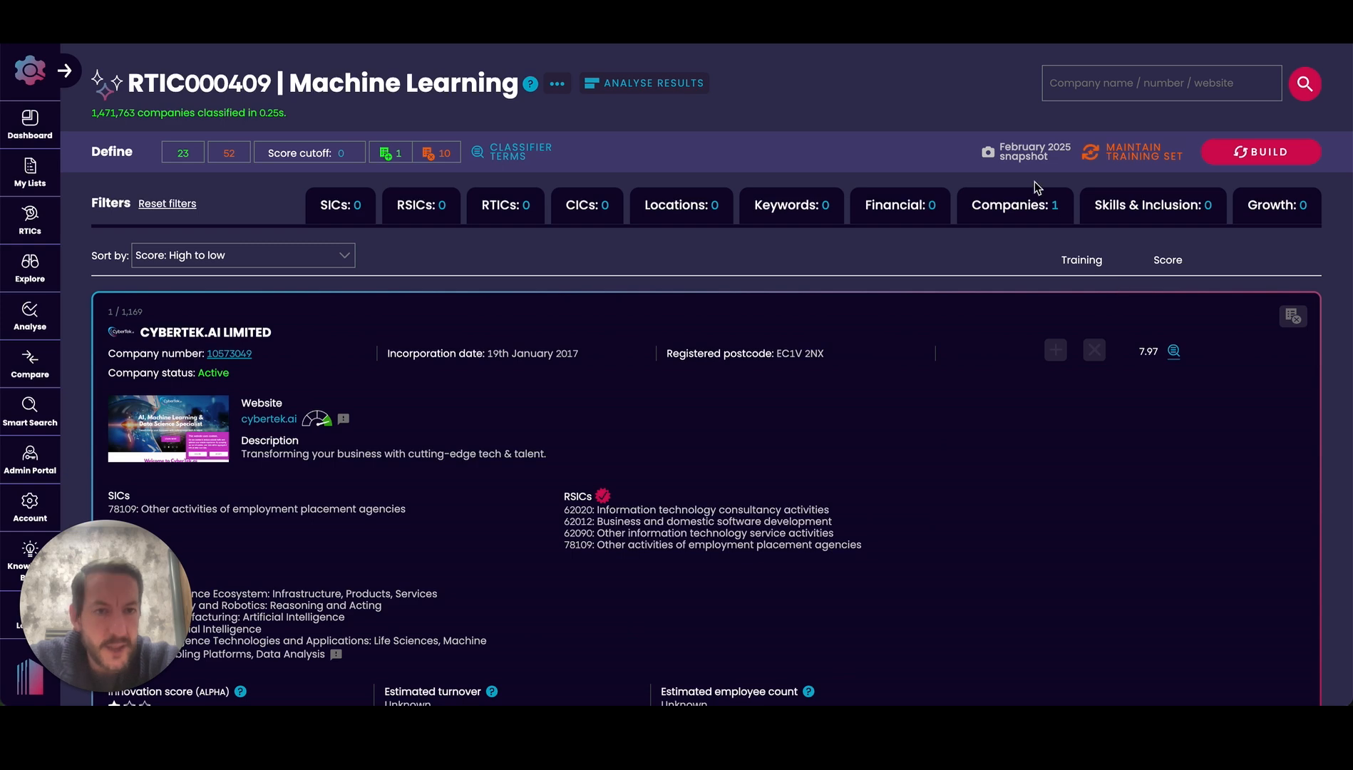
{"action": "scroll", "coordinate": [961, 414], "scroll_direction": "down", "scroll_amount": 4}
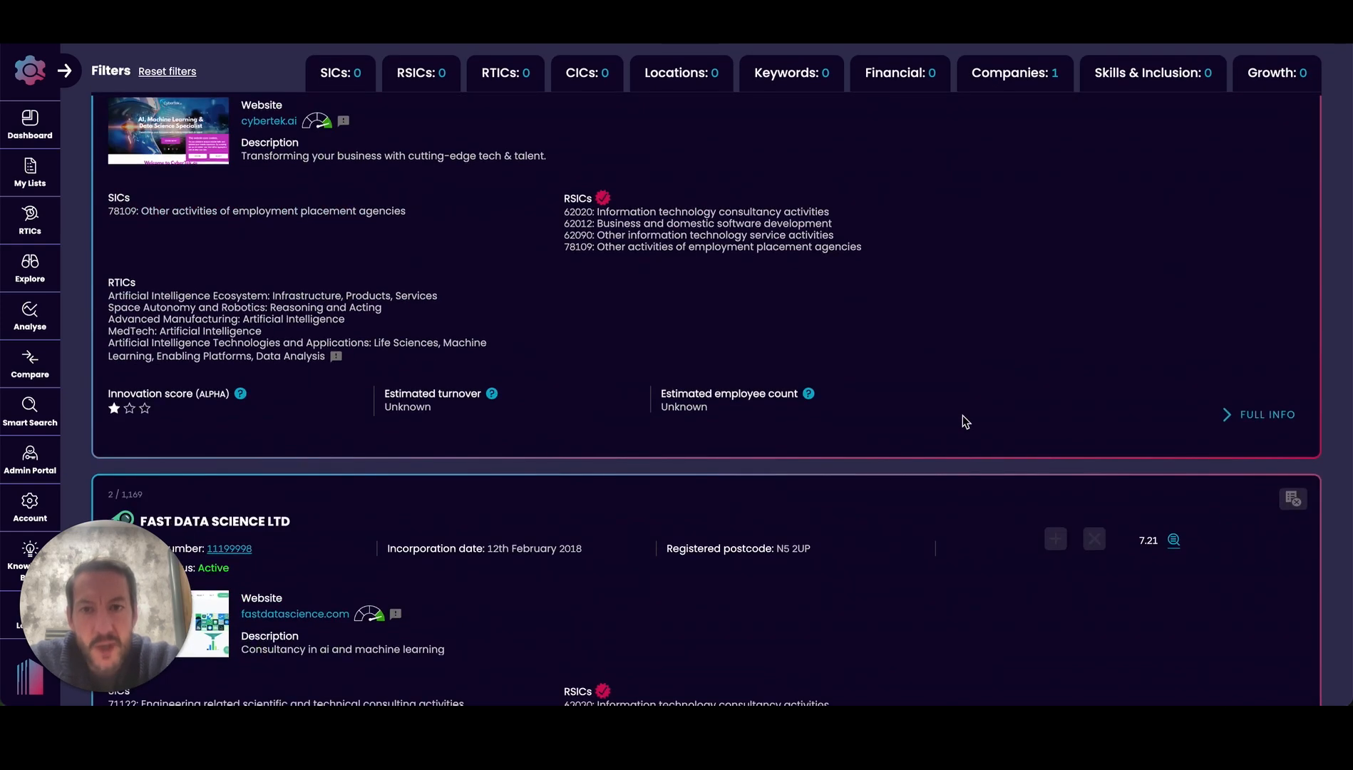
{"action": "scroll", "coordinate": [961, 414], "scroll_direction": "up", "scroll_amount": 4}
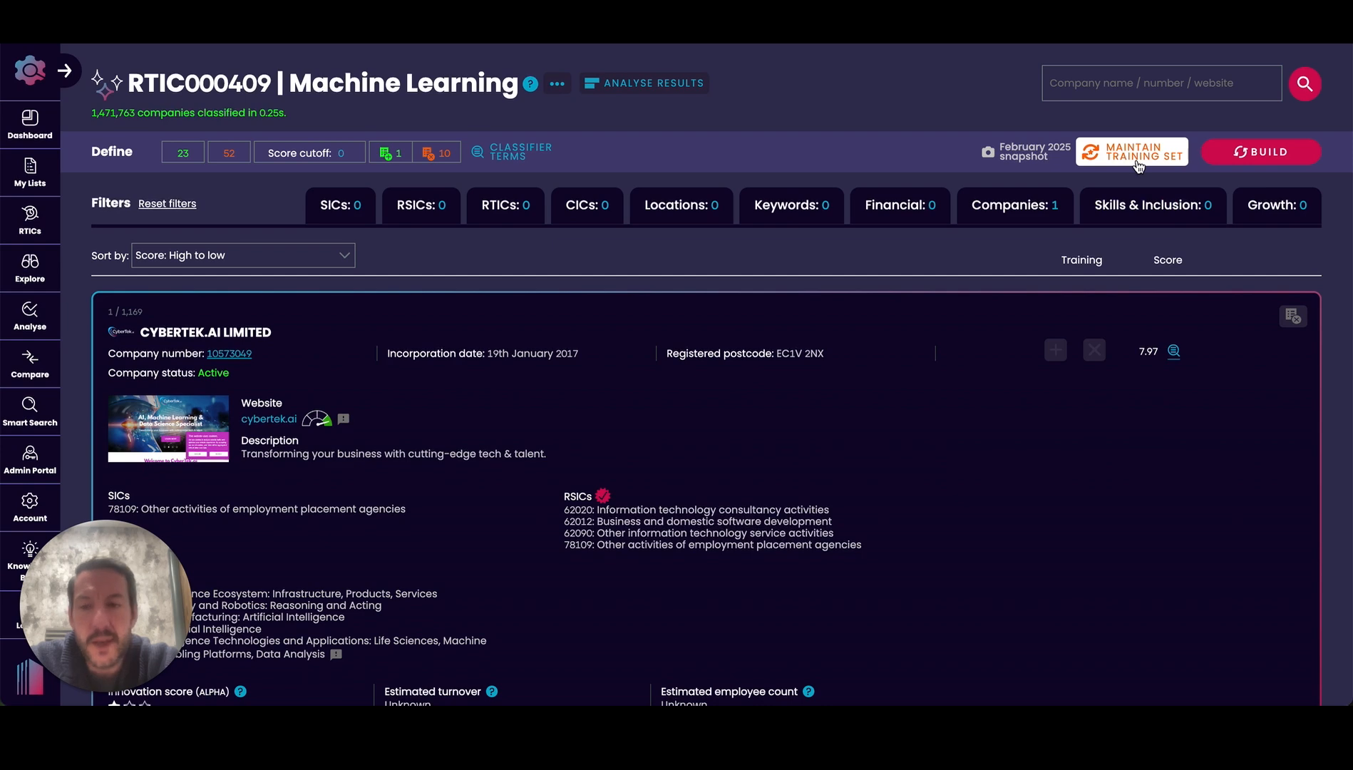
{"action": "left_click", "coordinate": [1136, 155]}
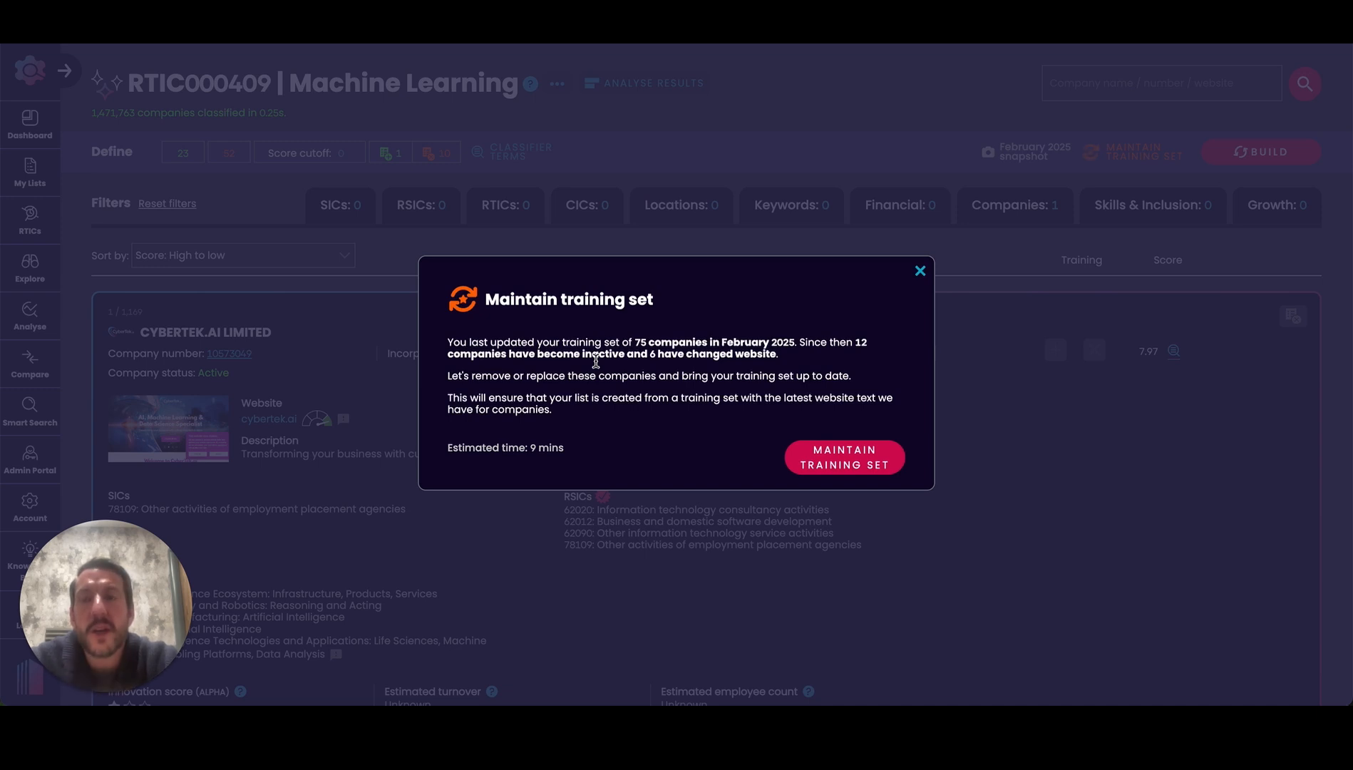
{"action": "left_click", "coordinate": [843, 467]}
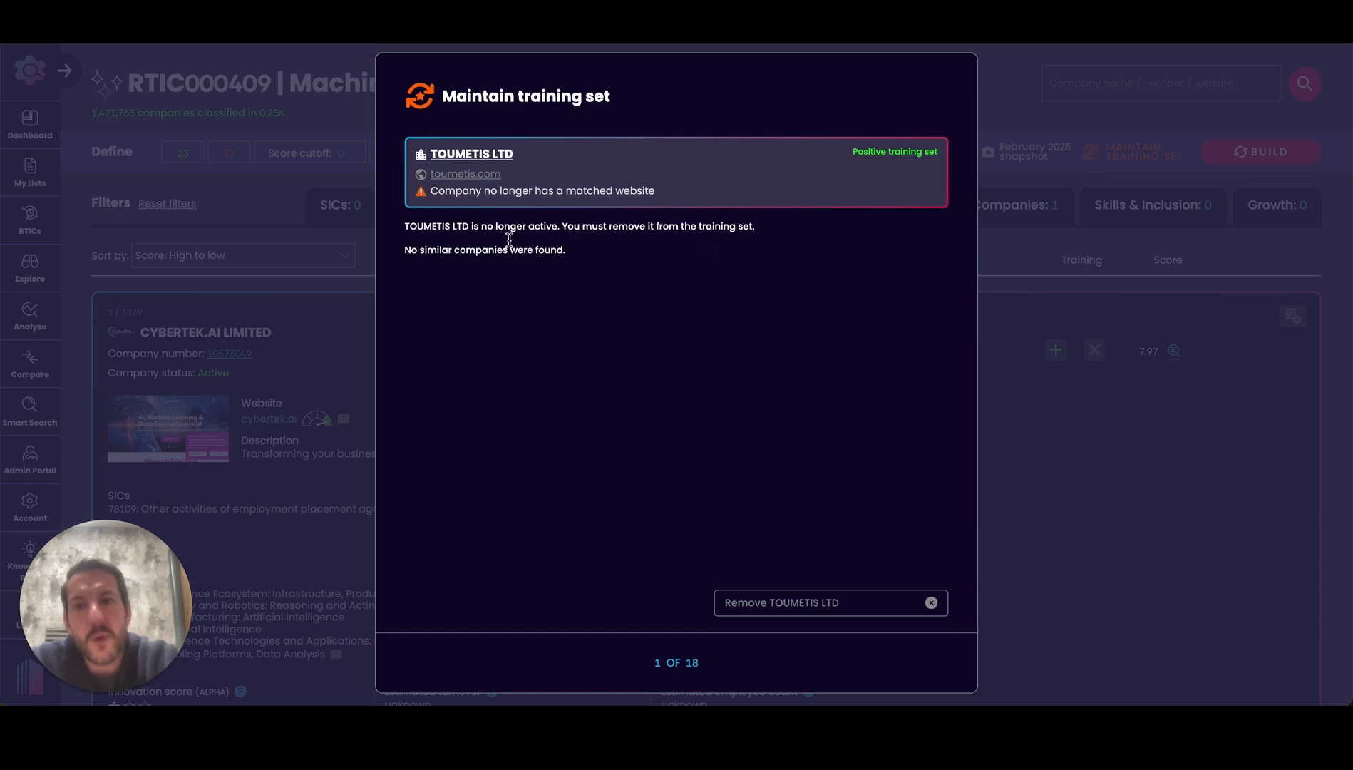
- Check the toumetis.com website and remove TOUMETIS LTD from the positive training set
{"action": "left_click", "coordinate": [487, 174]}
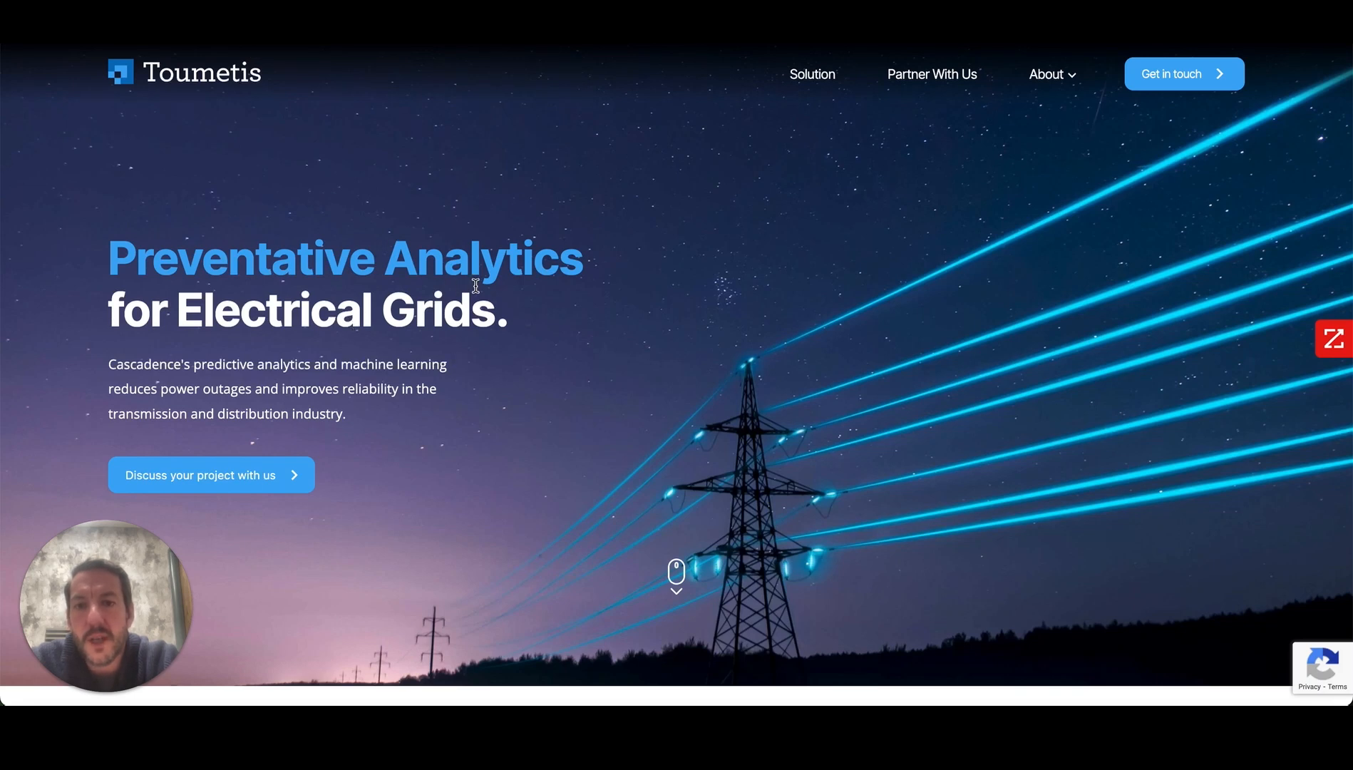
{"action": "scroll", "coordinate": [468, 380], "scroll_direction": "down", "scroll_amount": 1}
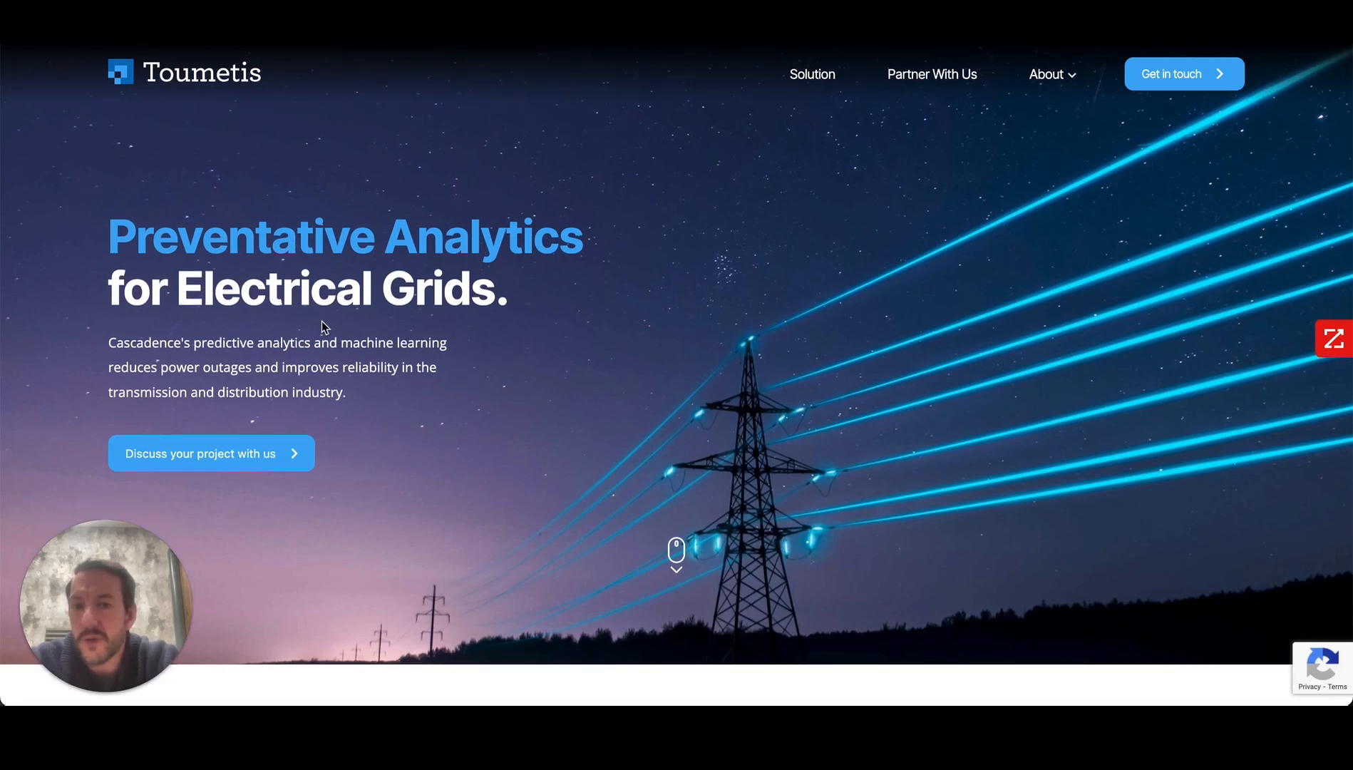
{"action": "scroll", "coordinate": [322, 322], "scroll_direction": "down", "scroll_amount": 12}
{"action": "scroll", "coordinate": [321, 322], "scroll_direction": "down", "scroll_amount": 10}
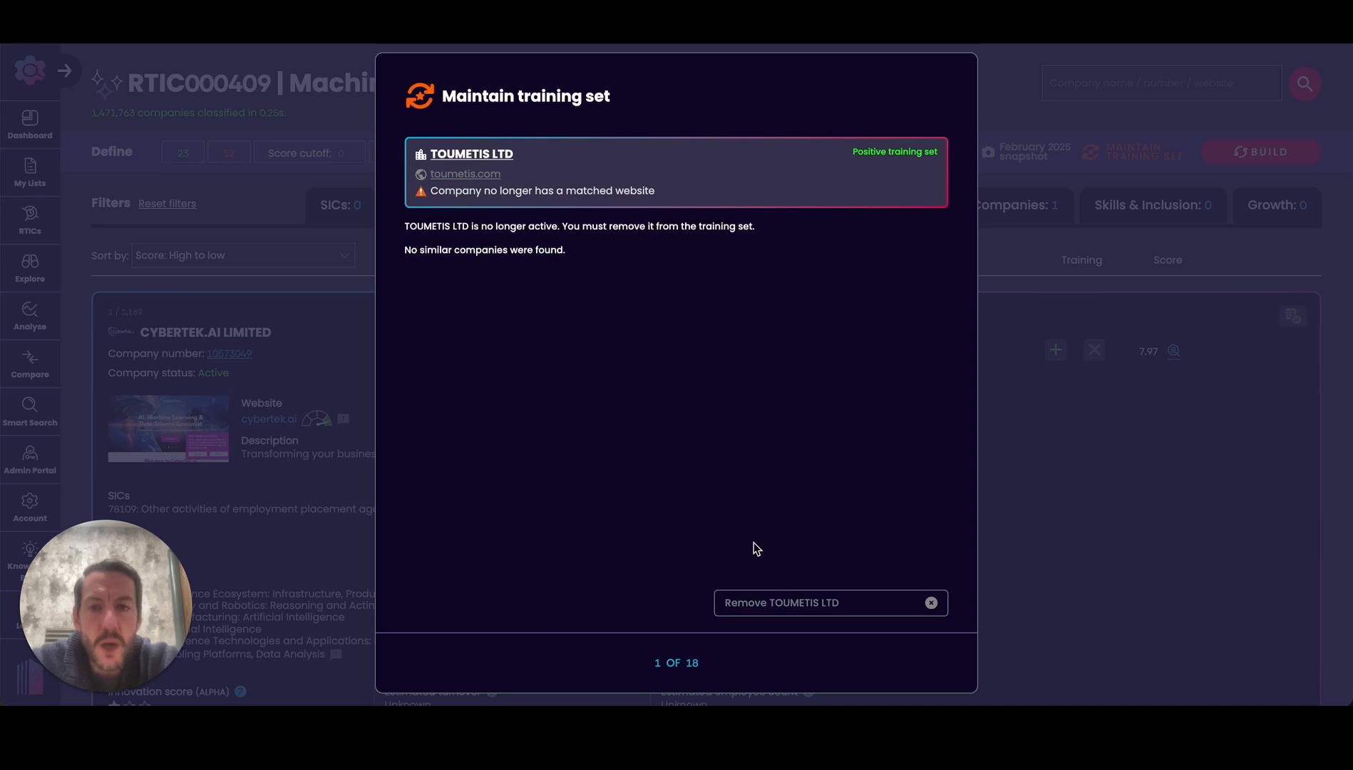
{"action": "left_click", "coordinate": [802, 602]}
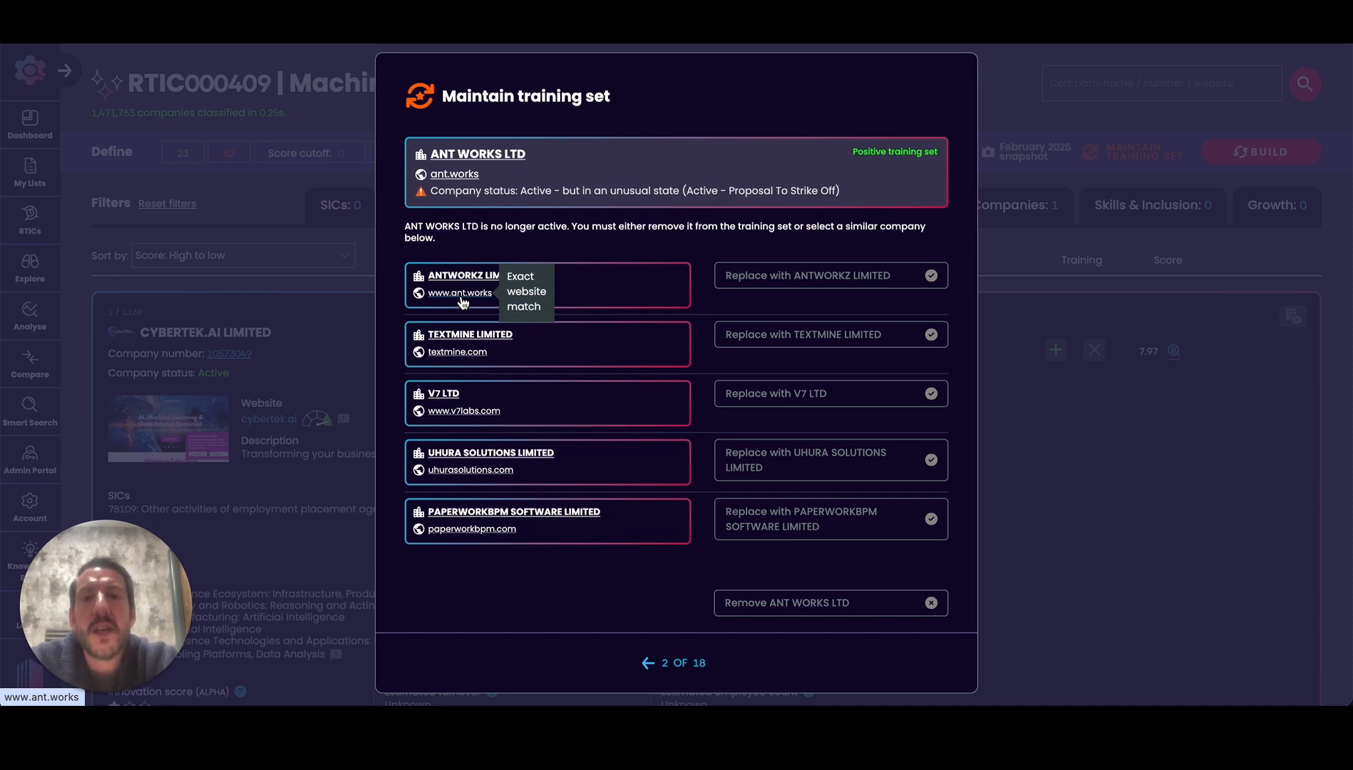
- Replace ANT WORKS LTD with ANTWORKZ LIMITED, and after checking both Intechnica website links, replace intechnica.com with crosslaketech.com
{"action": "left_click", "coordinate": [878, 285]}
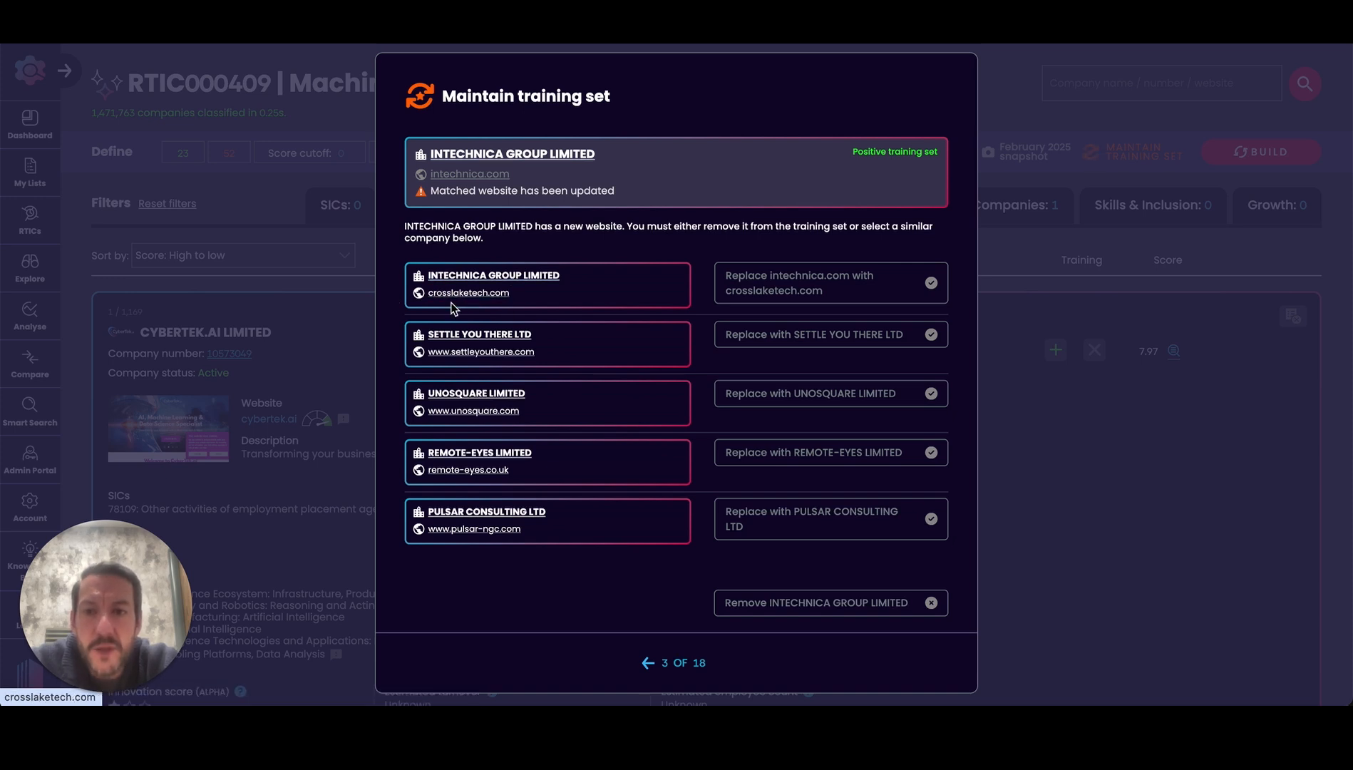
{"action": "left_click", "coordinate": [483, 295]}
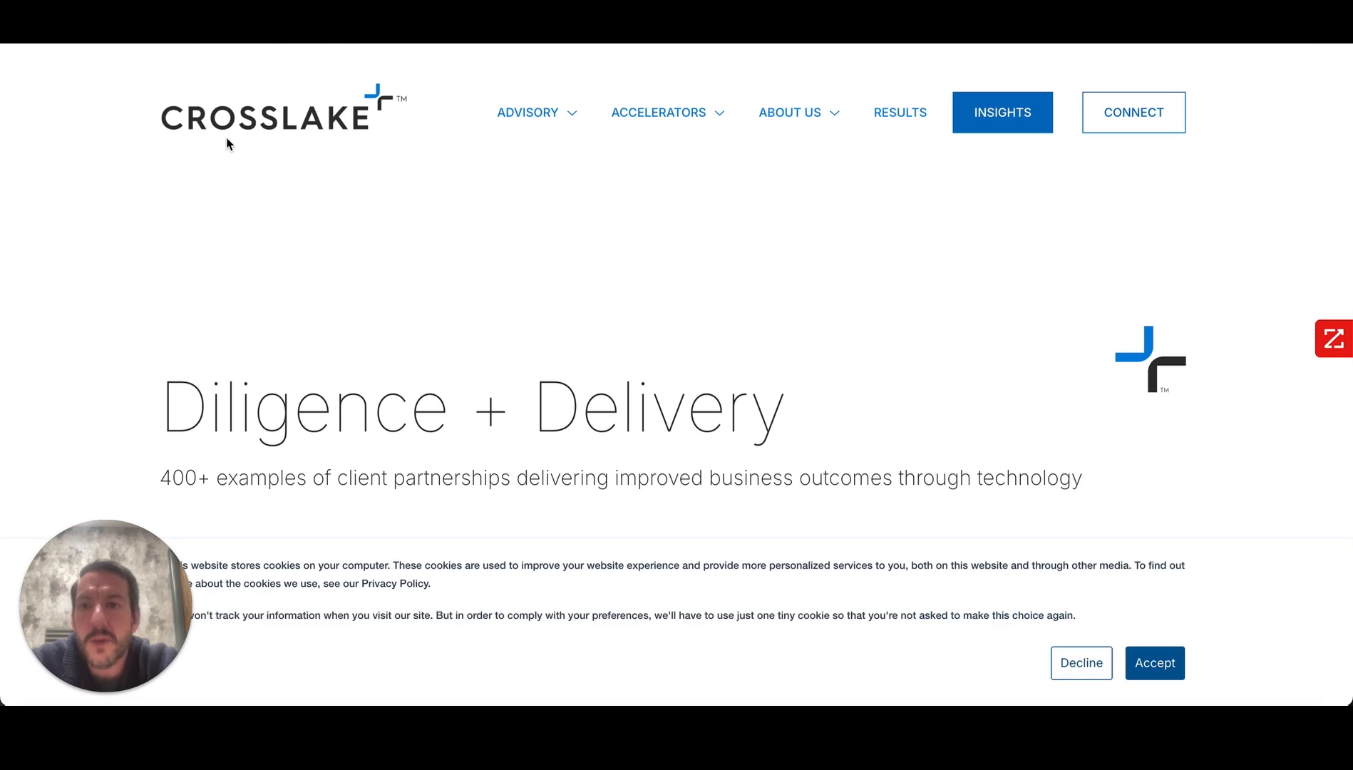
{"action": "key", "text": "super+w"}
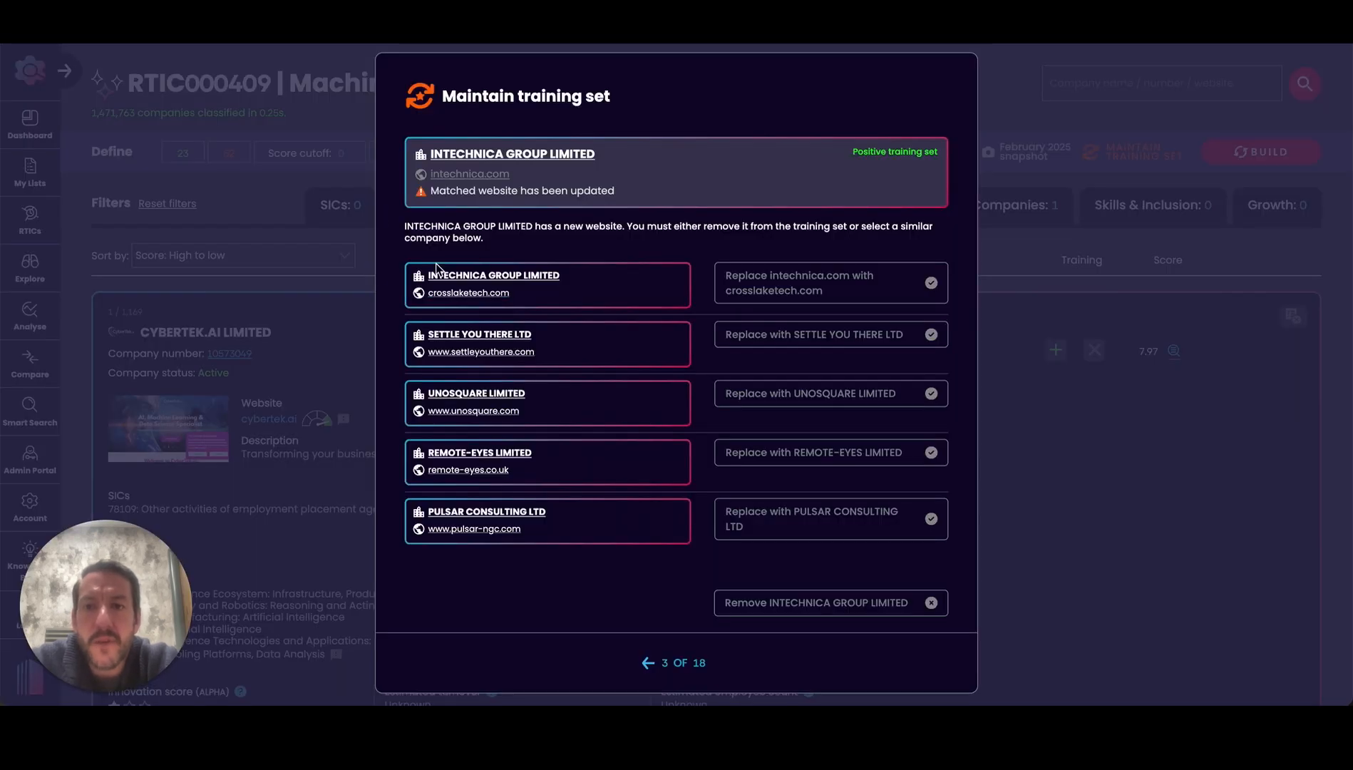
{"action": "left_click", "coordinate": [477, 175]}
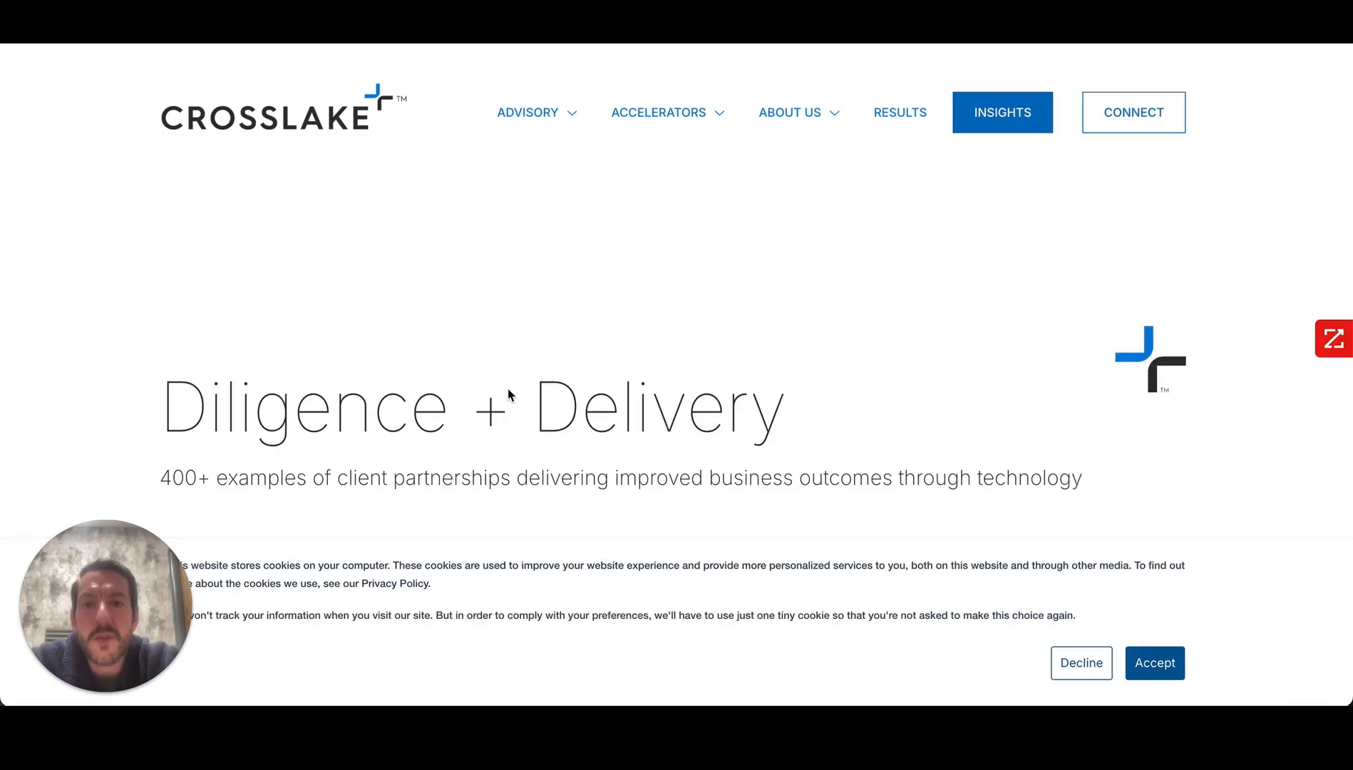
{"action": "key", "text": "super+w"}
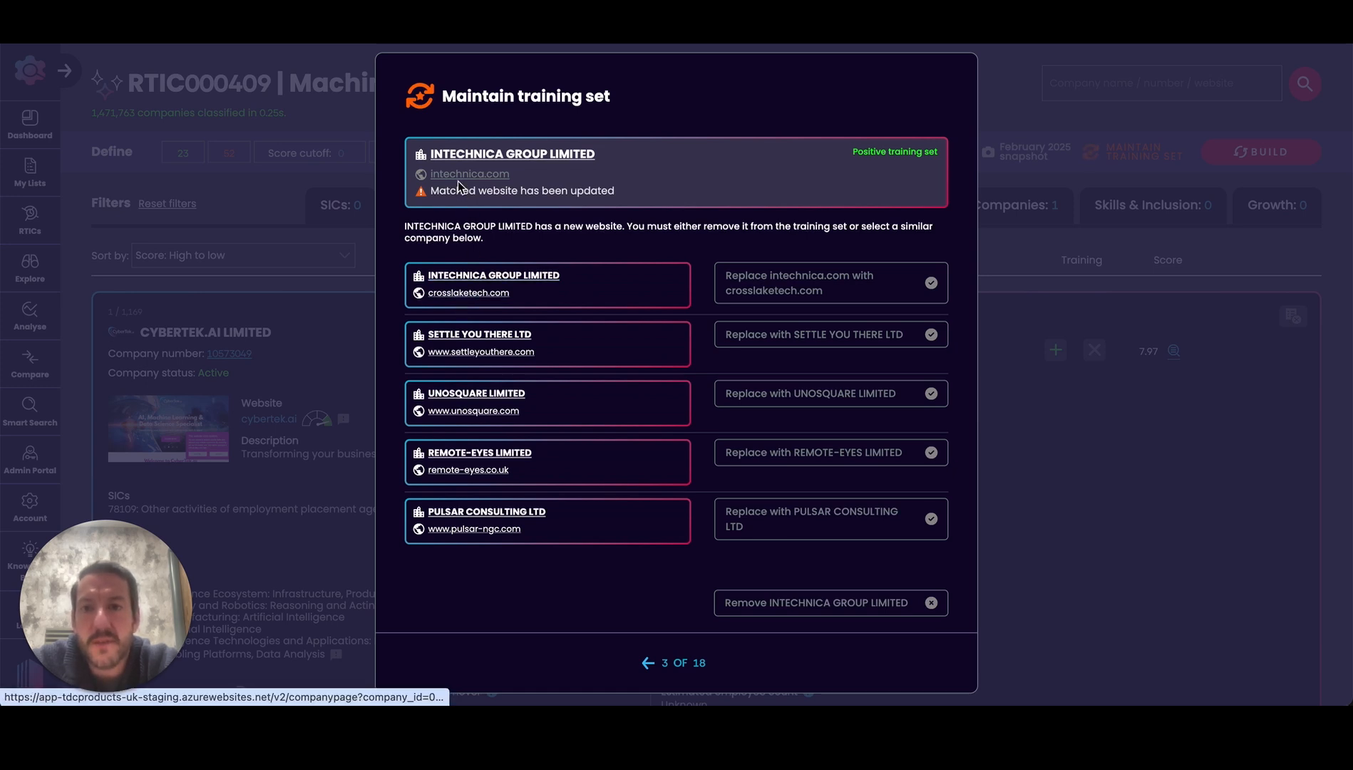
{"action": "left_click", "coordinate": [828, 291]}
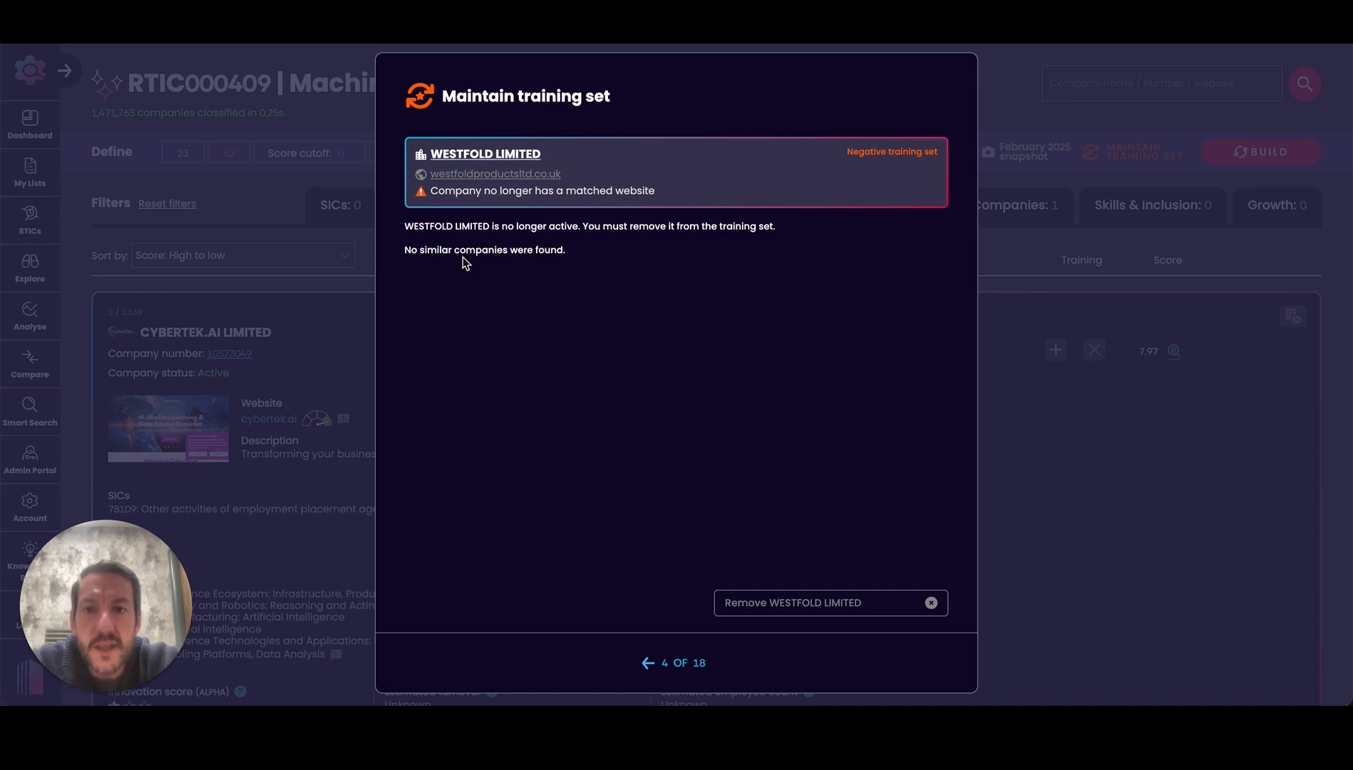
- Remove WESTFOLD LIMITED and WESTFOLD PRODUCTS LIMITED from the negative training set
{"action": "left_click", "coordinate": [843, 606]}
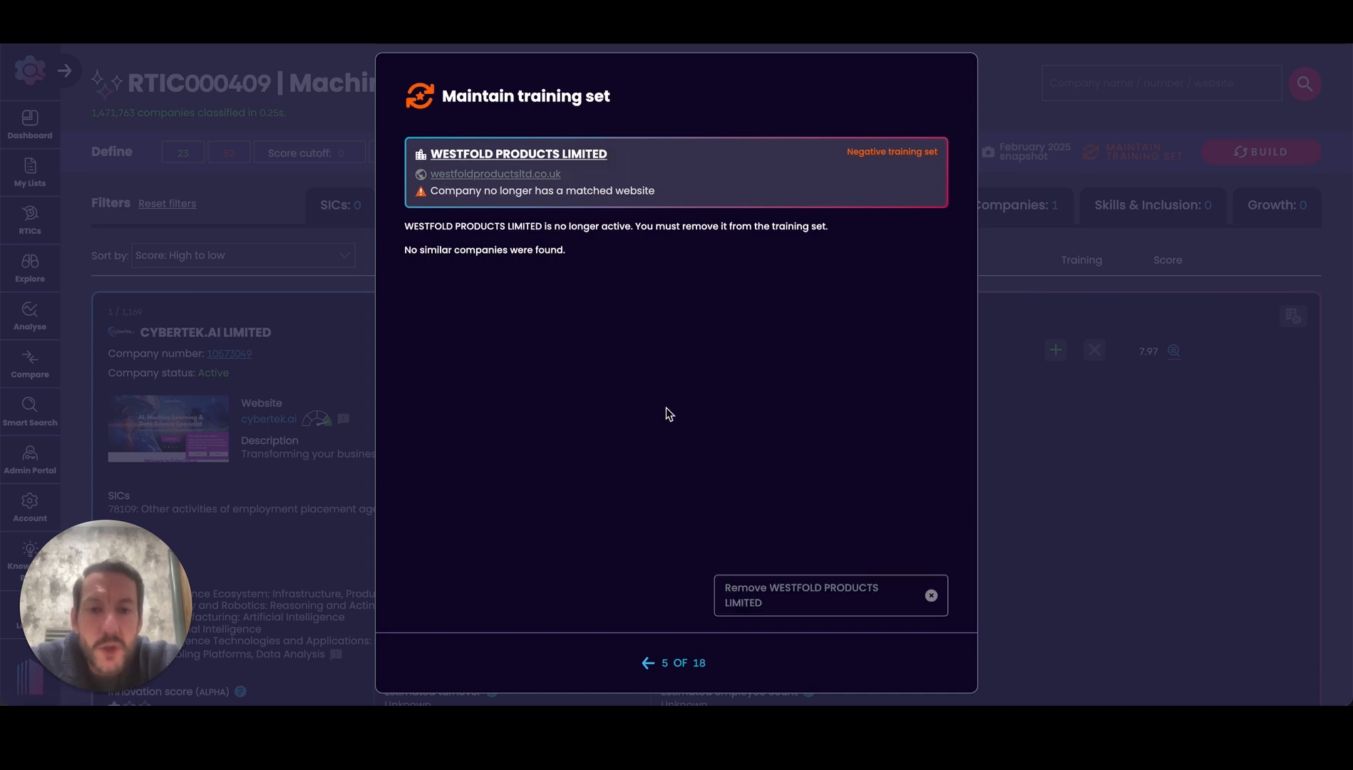
{"action": "left_click", "coordinate": [781, 601]}
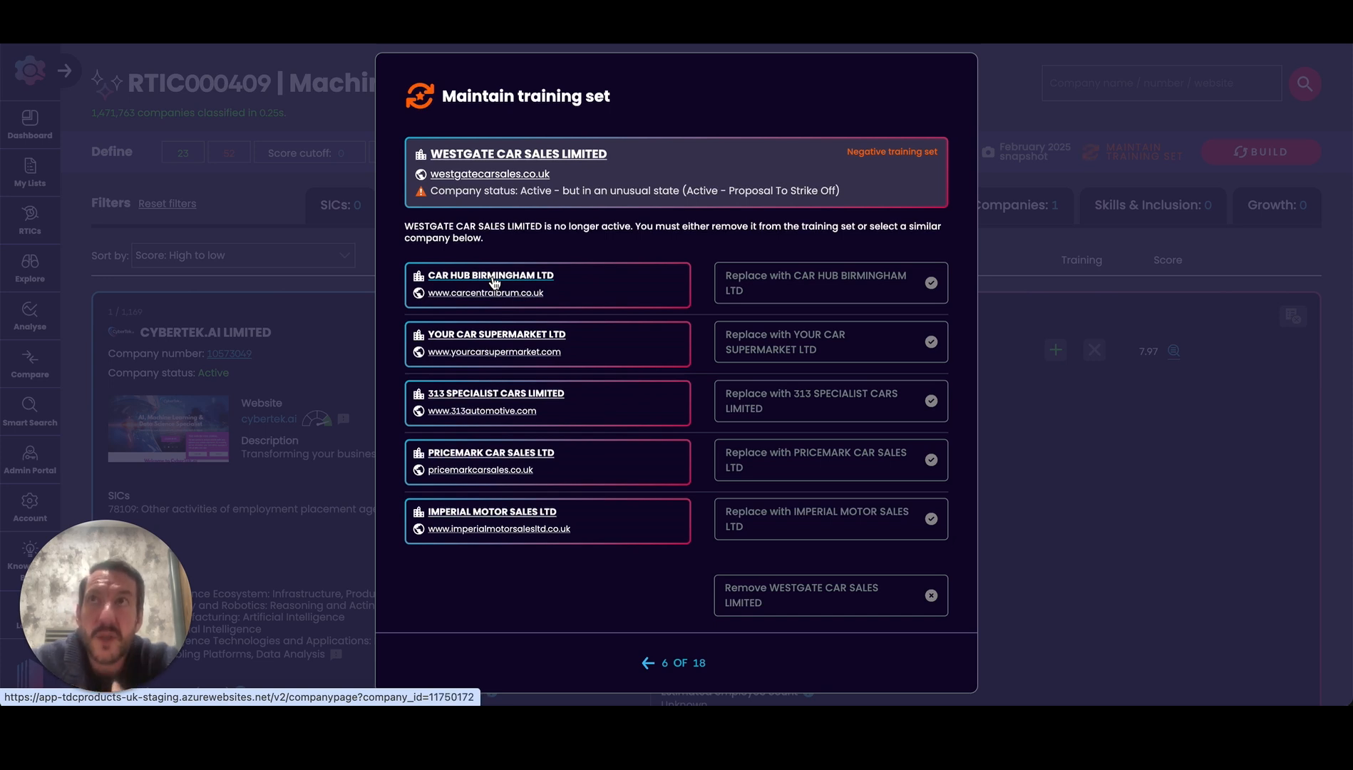
- Replace WESTGATE CAR SALES LIMITED with CAR HUB BIRMINGHAM LTD, and RUIAN RUNLI MACHINERY CO., LTD with CARTERS PACKAGING LIMITED
{"action": "left_click", "coordinate": [821, 298]}
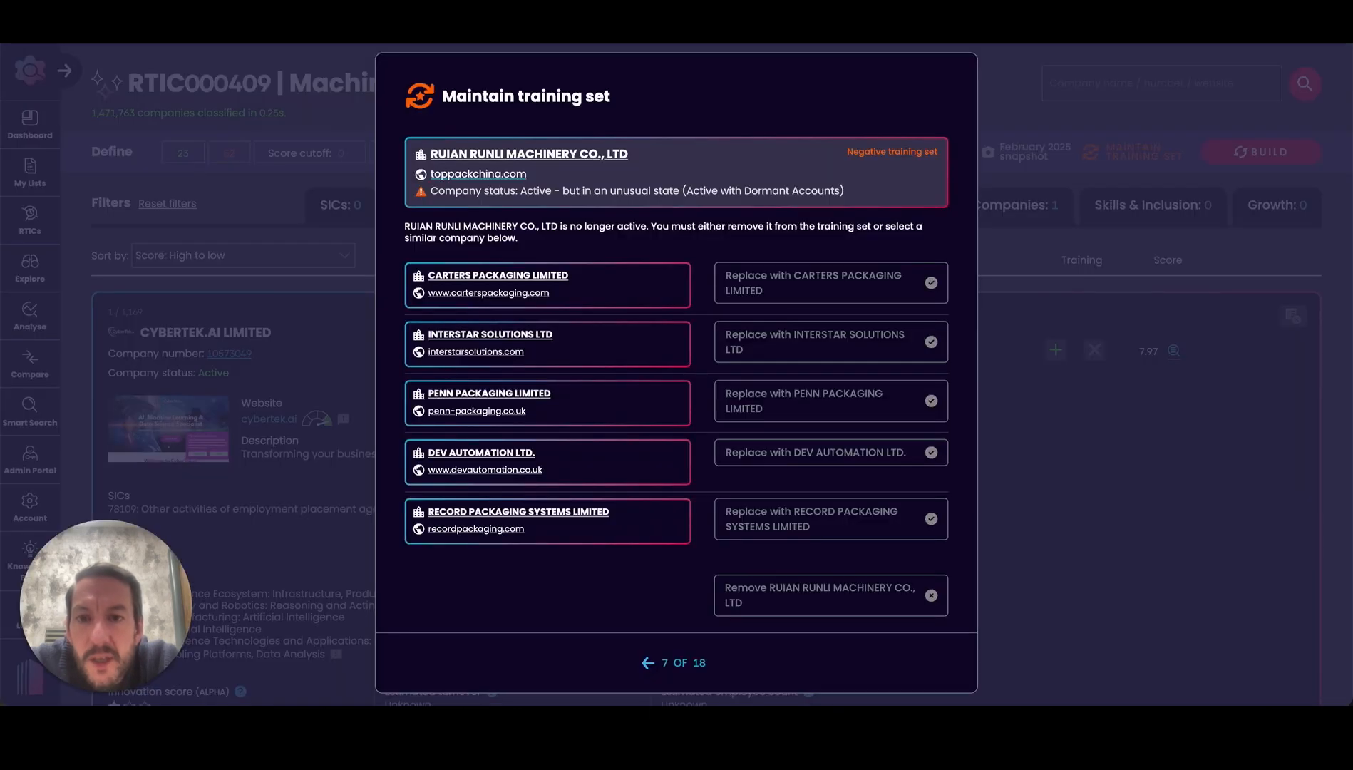
{"action": "left_click", "coordinate": [484, 294]}
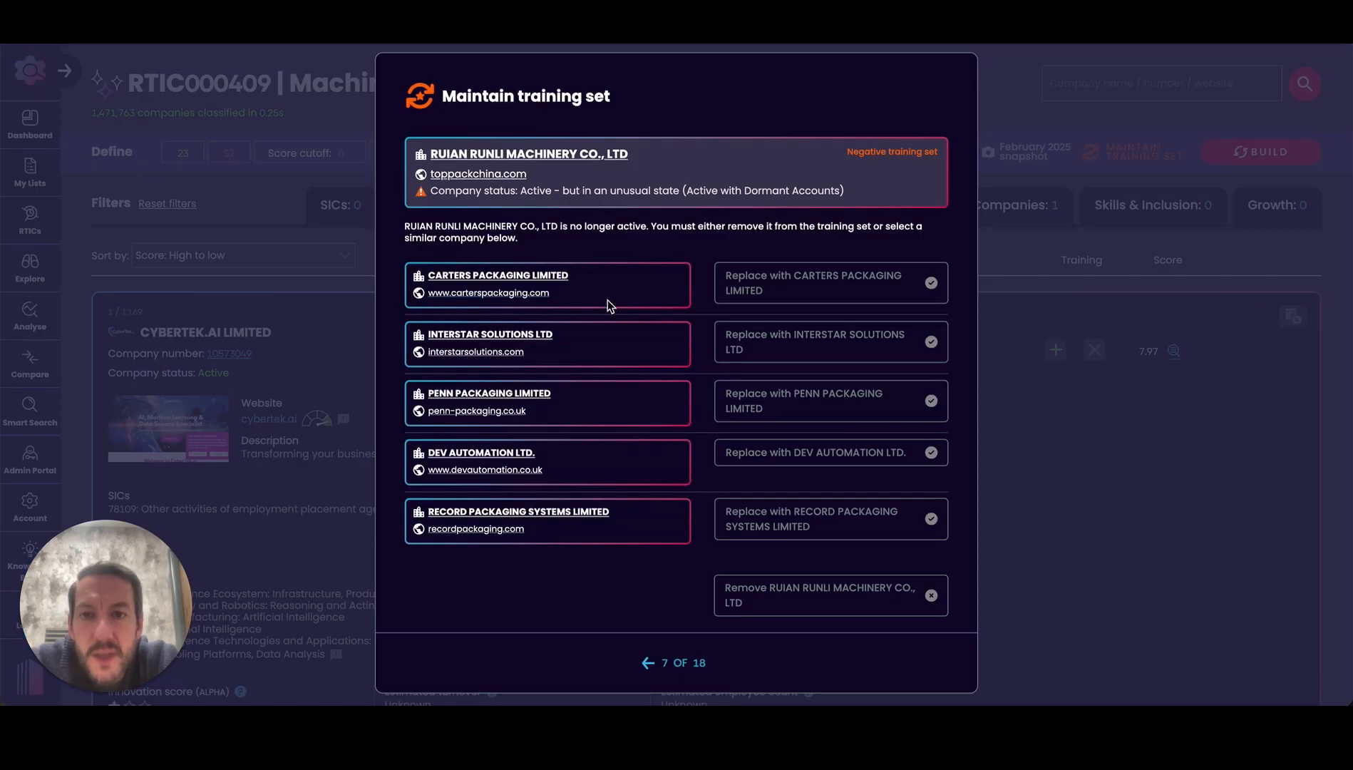
{"action": "left_click", "coordinate": [804, 285]}
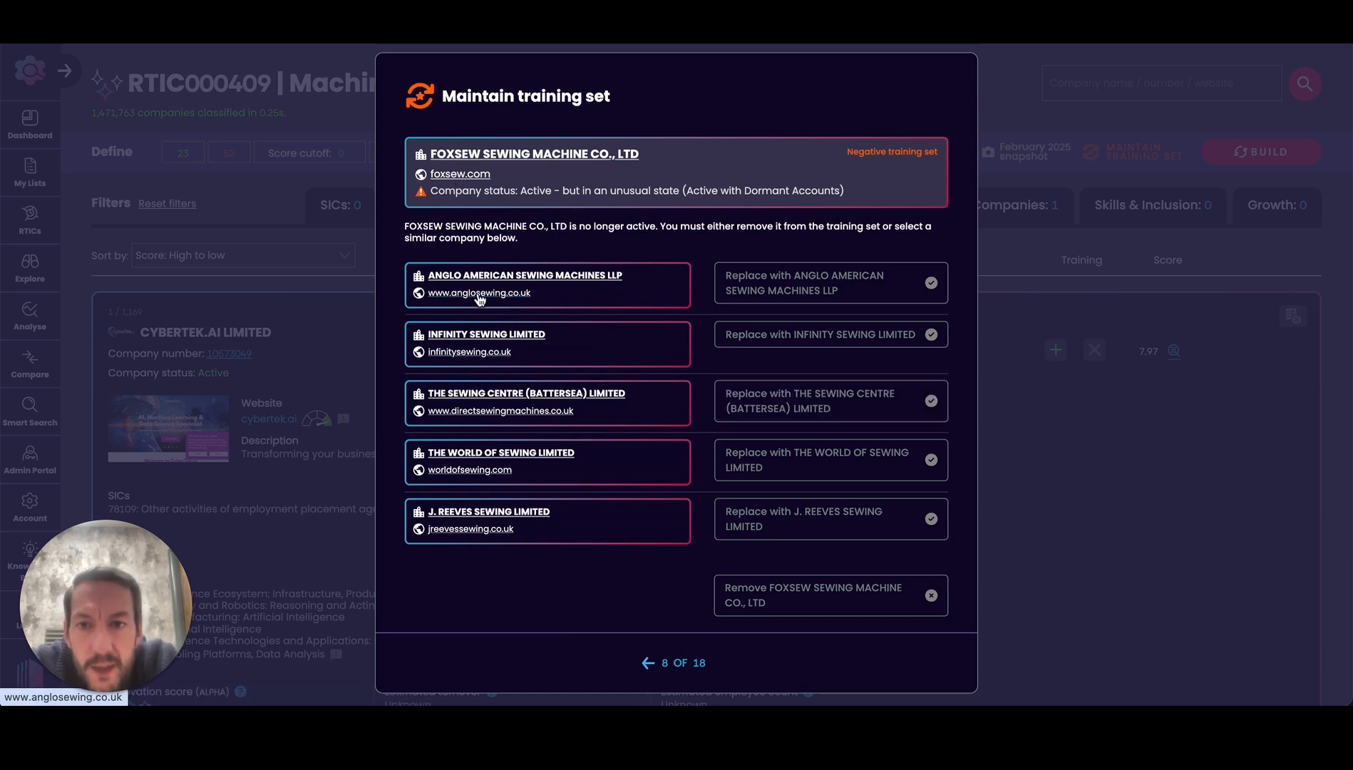
{"action": "left_click", "coordinate": [467, 176]}
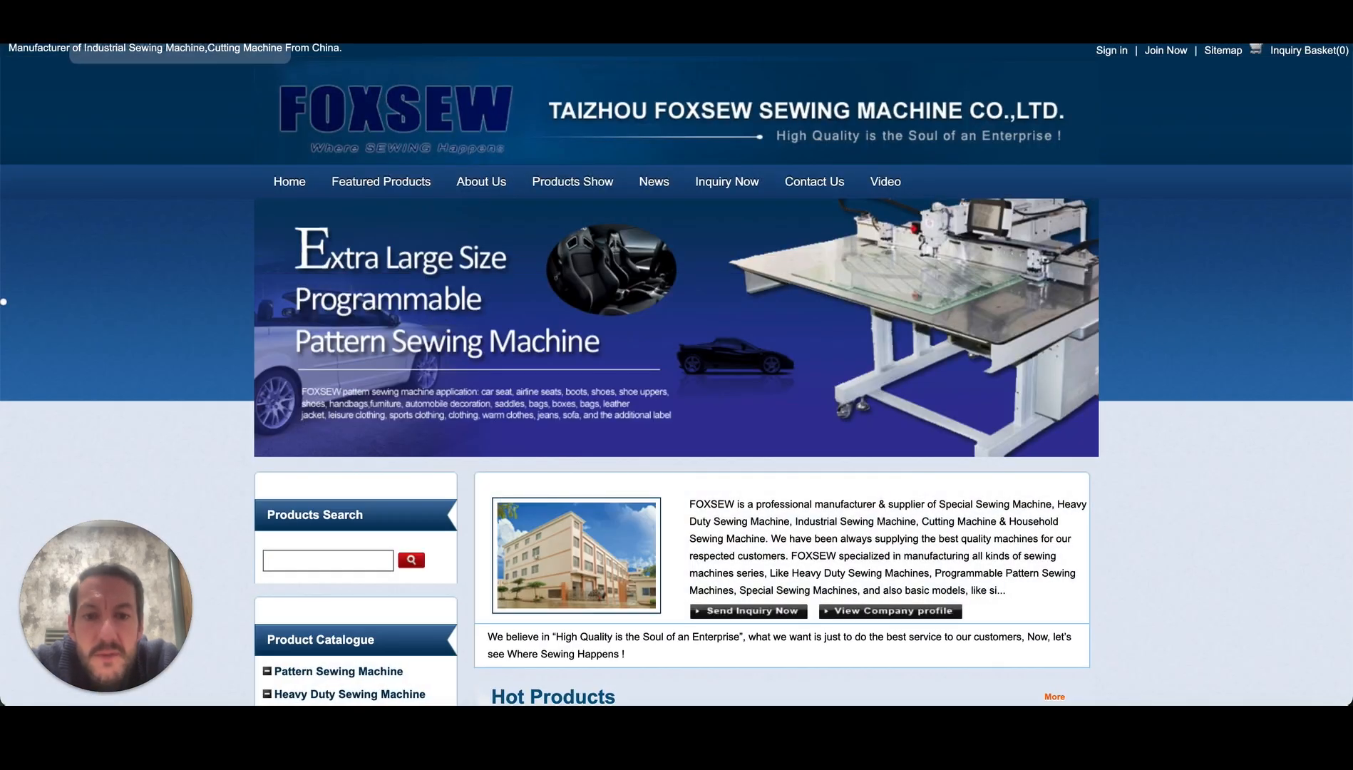
{"action": "left_click", "coordinate": [135, 7]}
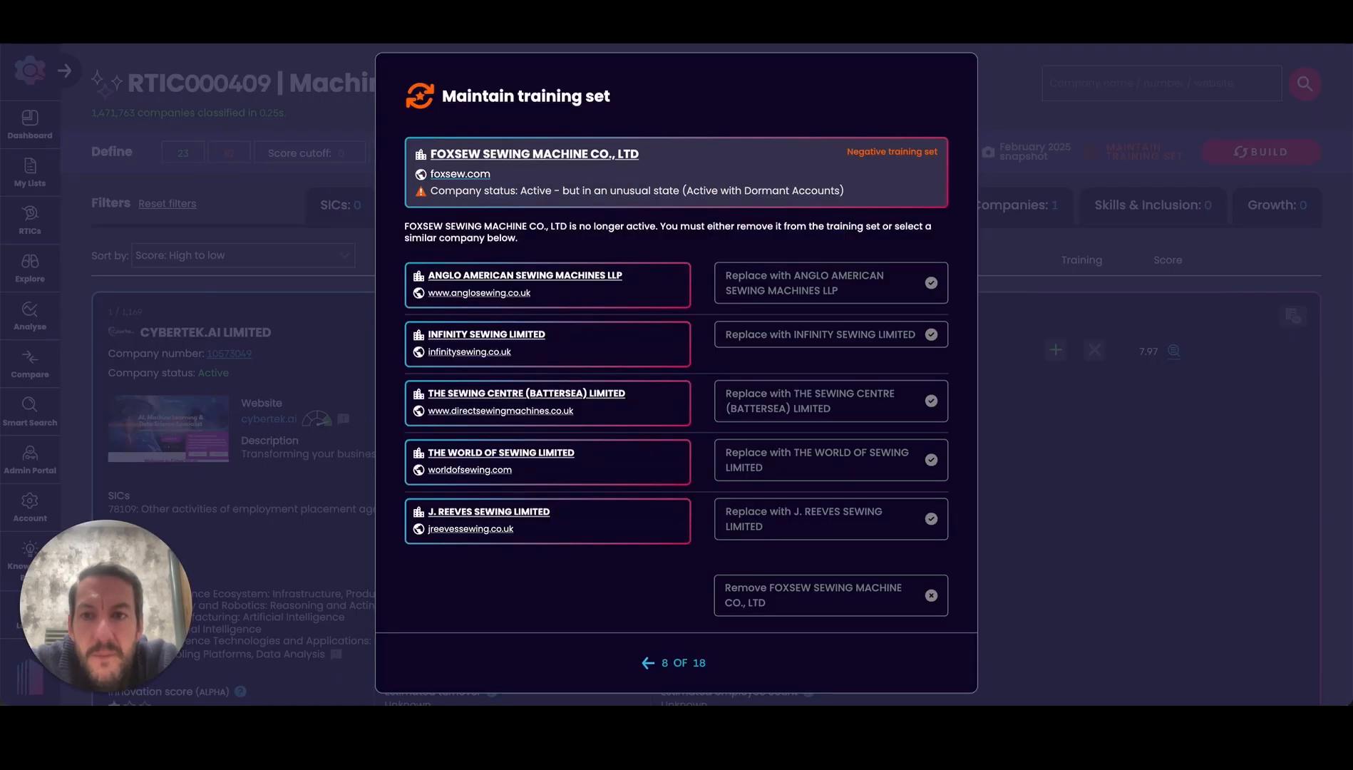
{"action": "left_click", "coordinate": [499, 293]}
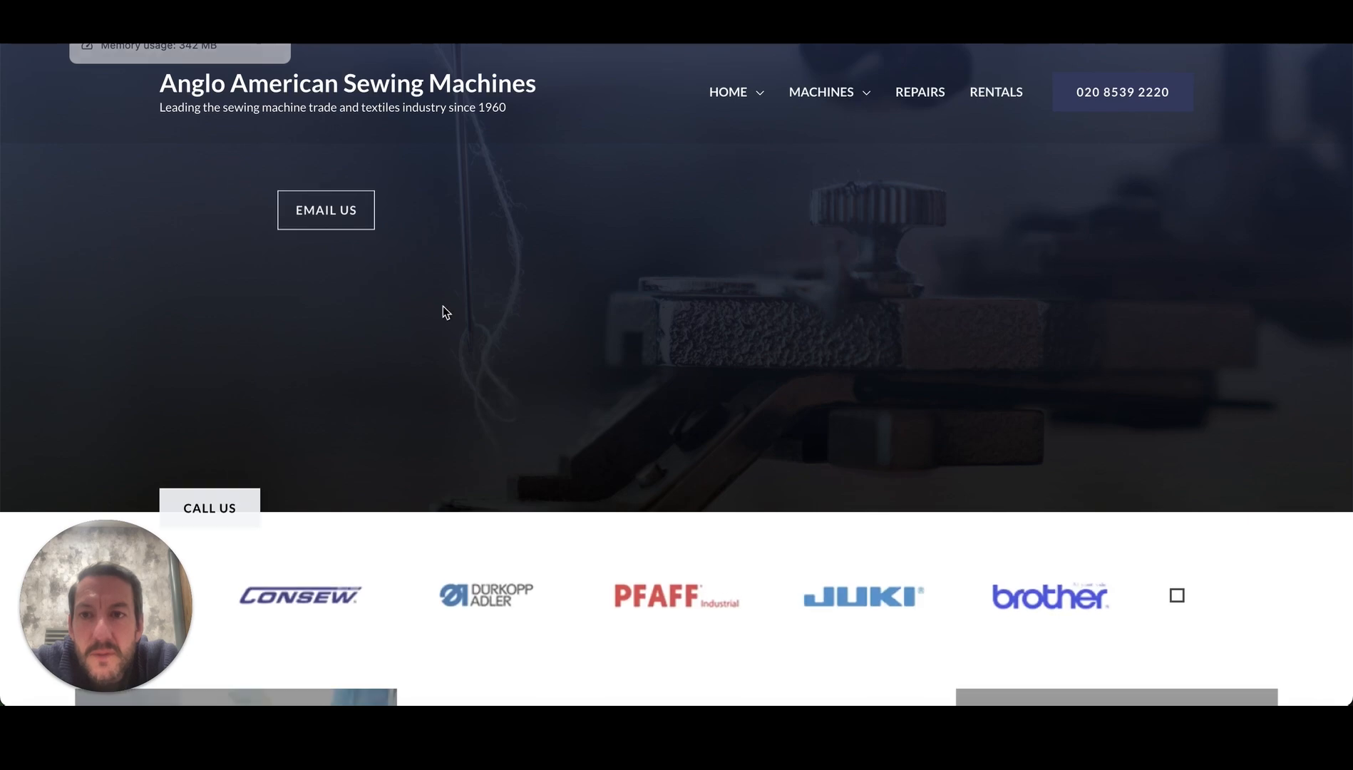
{"action": "scroll", "coordinate": [485, 444], "scroll_direction": "down", "scroll_amount": 10}
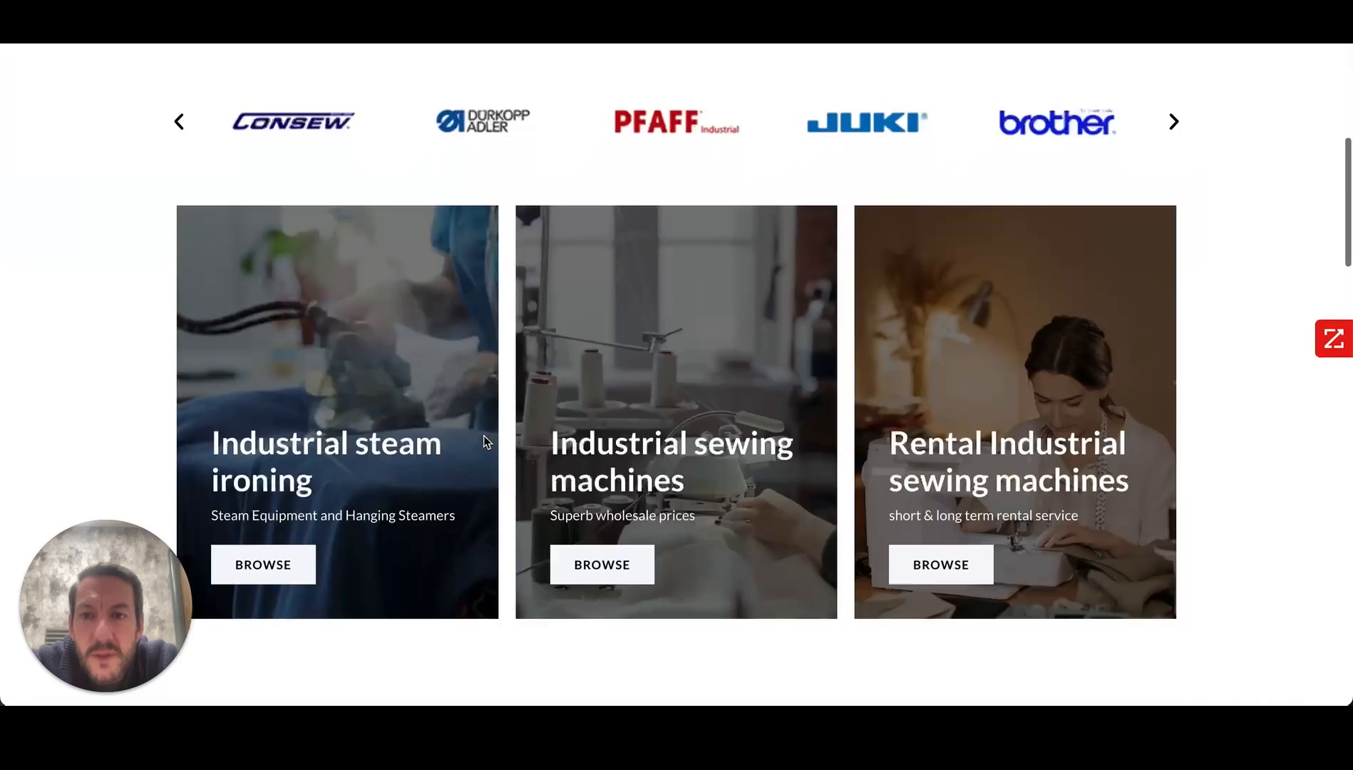
{"action": "scroll", "coordinate": [483, 442], "scroll_direction": "down", "scroll_amount": 5}
{"action": "scroll", "coordinate": [483, 441], "scroll_direction": "up", "scroll_amount": 15}
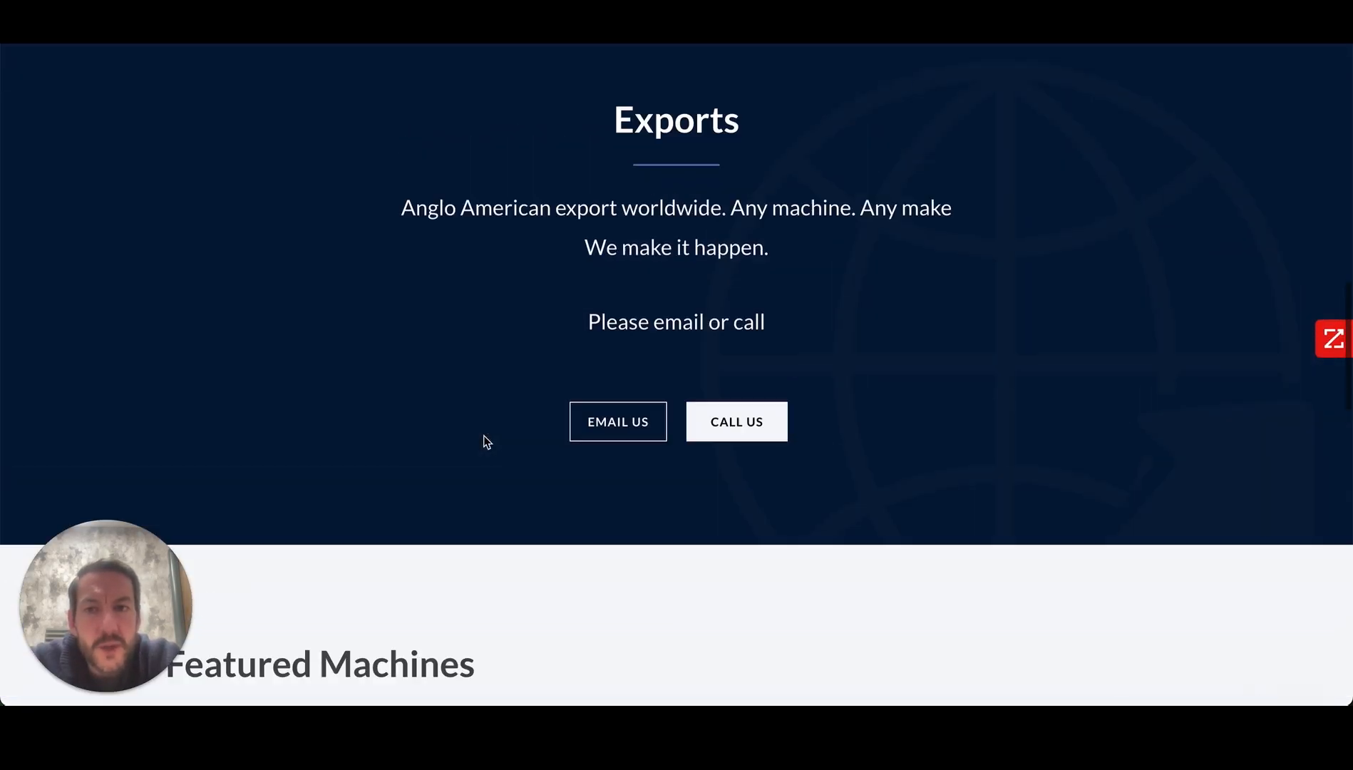
{"action": "key", "text": "super+w"}
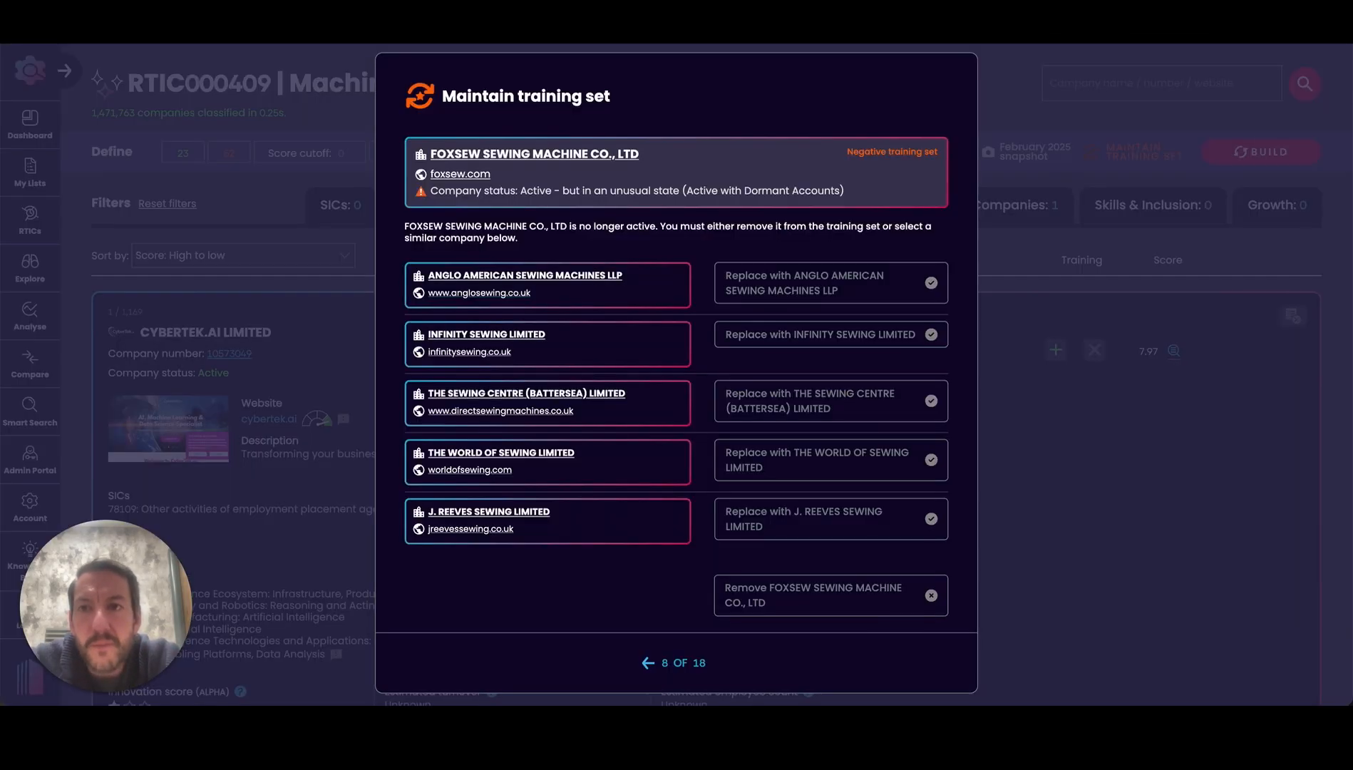
{"action": "left_click", "coordinate": [798, 294]}
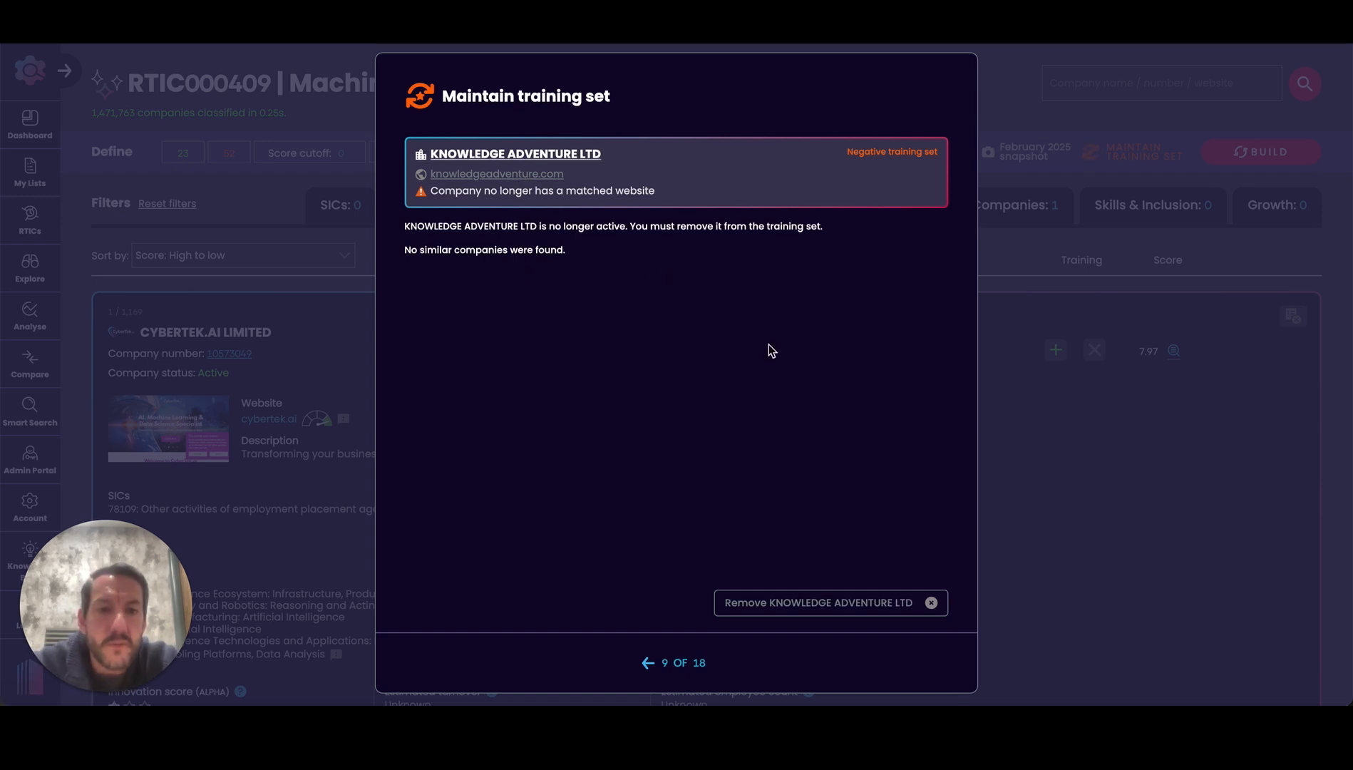
- Remove KNOWLEDGE ADVENTURE LTD from the training set and replace ACCTIVA LIMITED with FIRST MIDDLEGATE LIMITED, the company sharing its website
{"action": "left_click", "coordinate": [836, 611]}
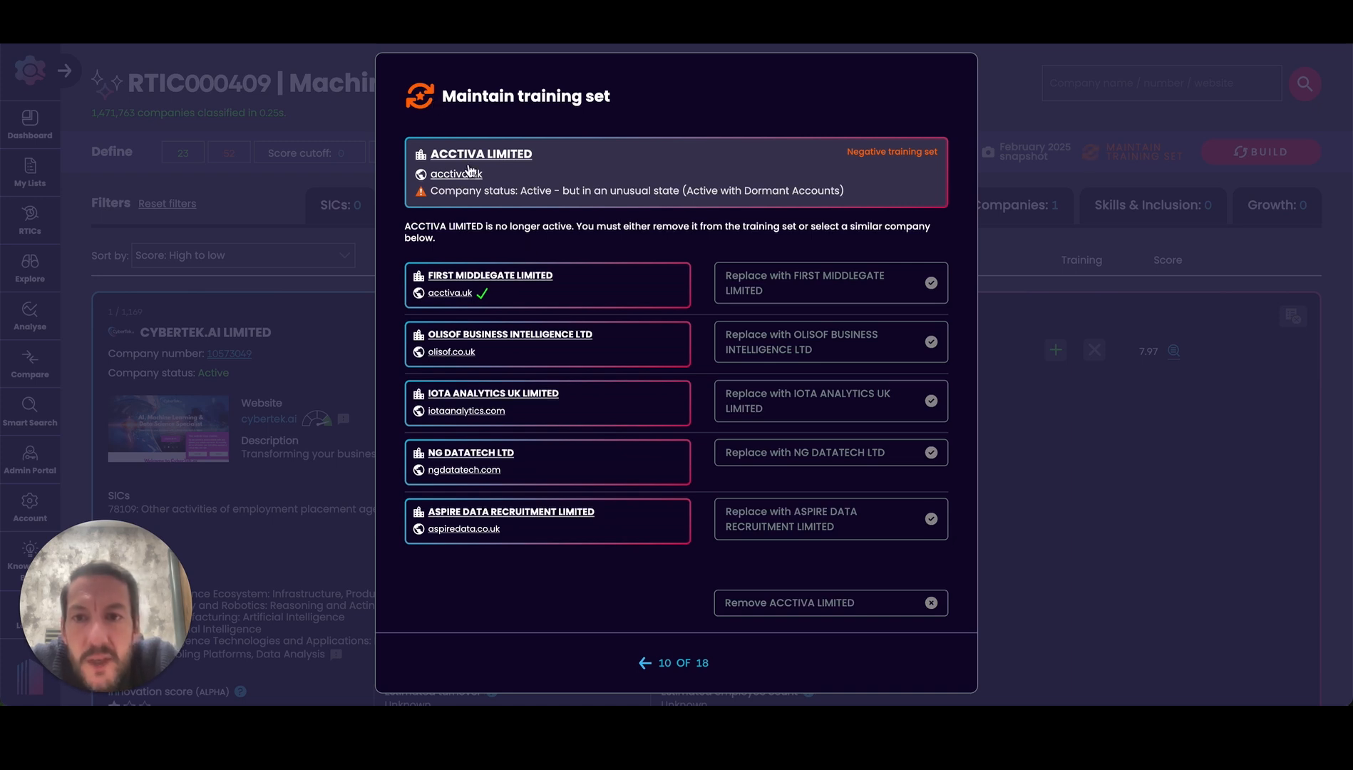
{"action": "mouse_move", "coordinate": [452, 295]}
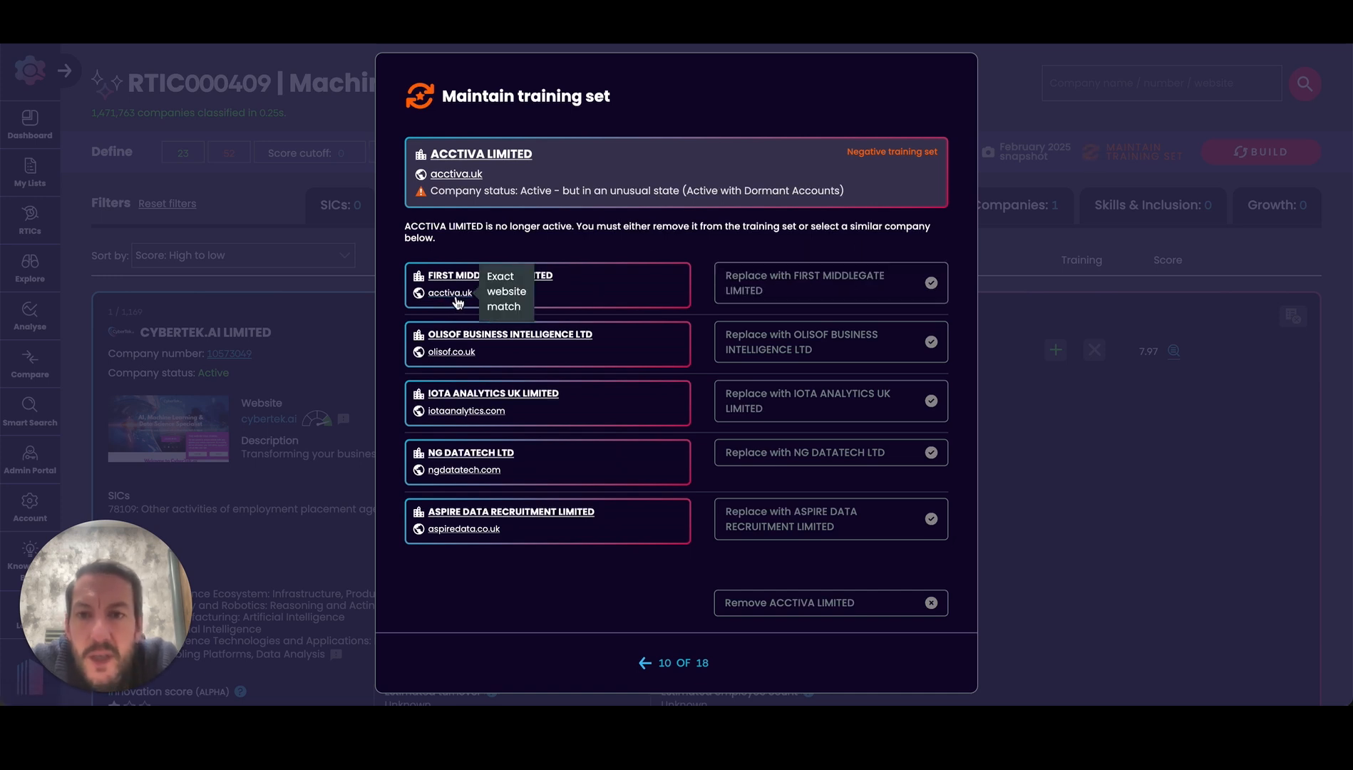
{"action": "left_click", "coordinate": [799, 289]}
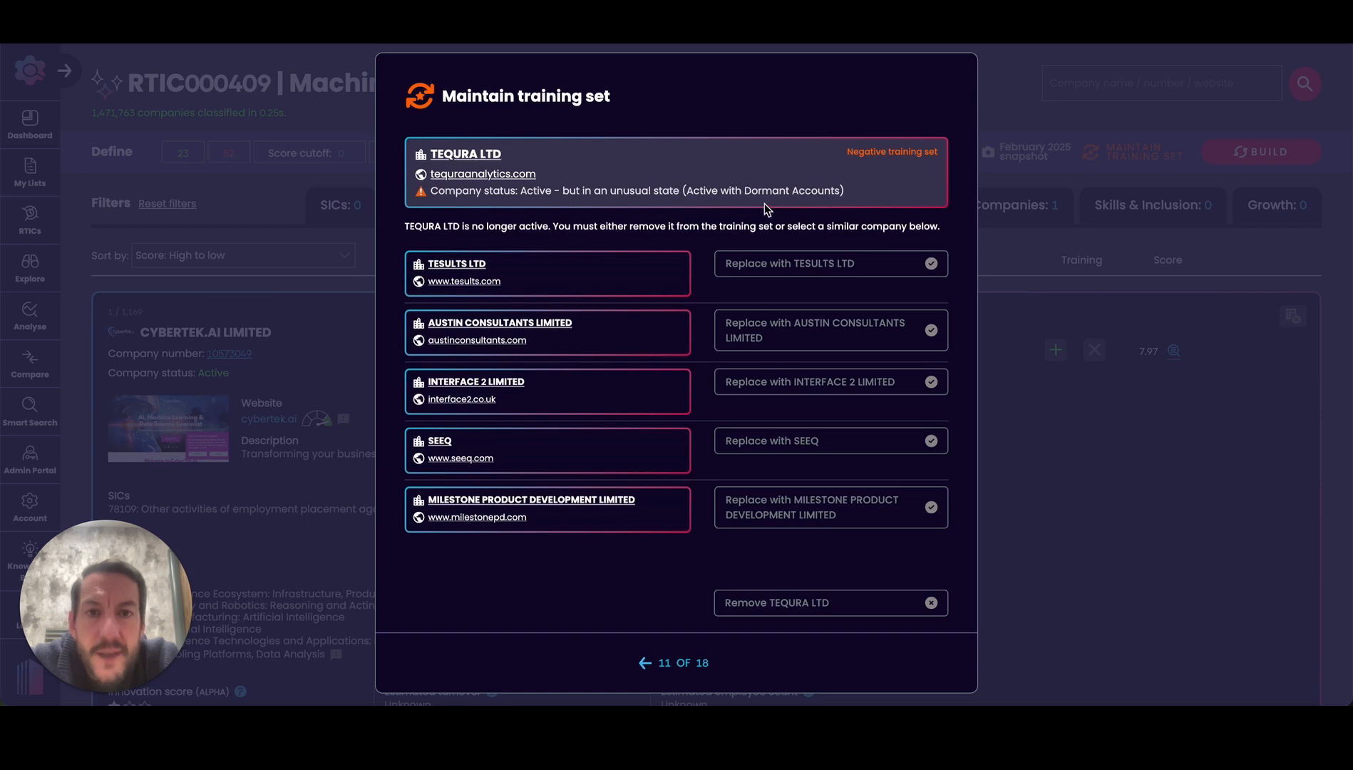
- Compare TEQURA LTD's website with those of the suggested replacements TESULTS LTD and INTERFACE 2 LIMITED
{"action": "left_click", "coordinate": [502, 176]}
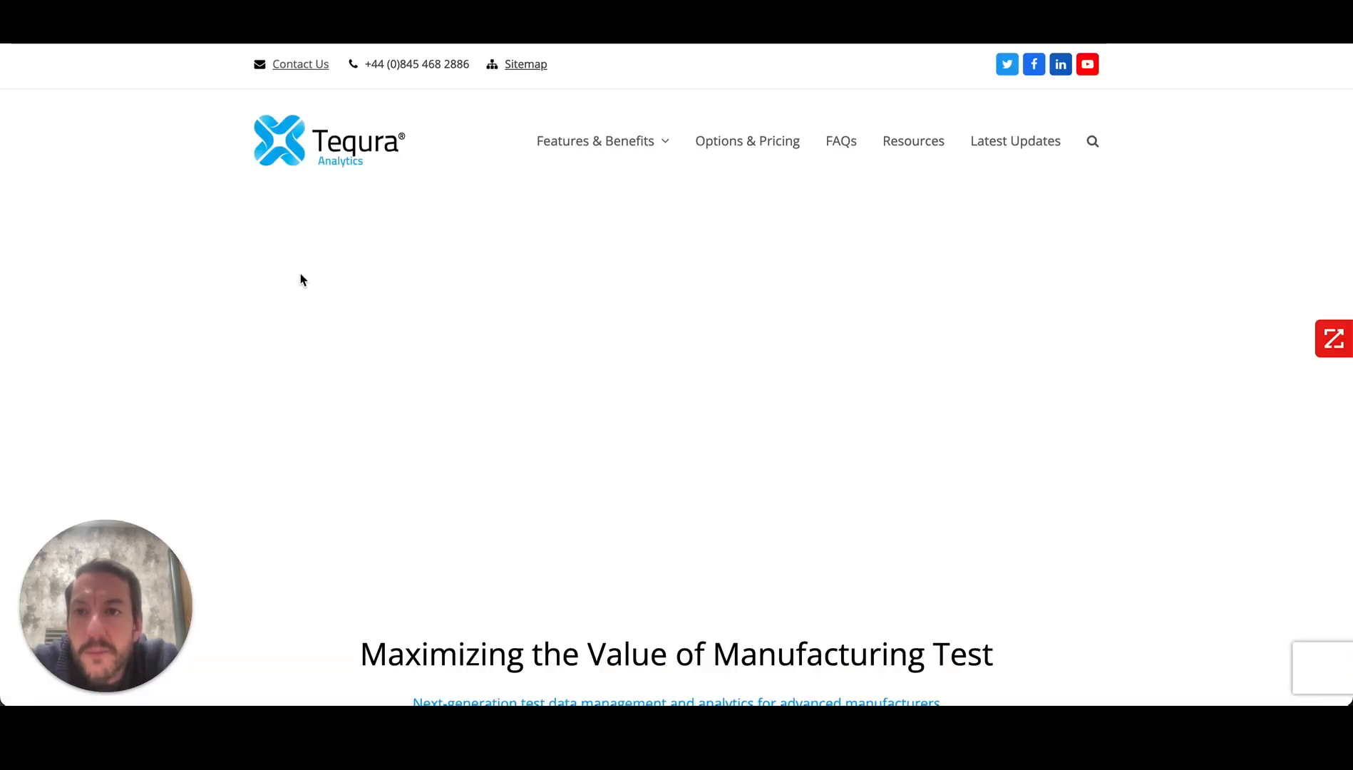
{"action": "scroll", "coordinate": [488, 499], "scroll_direction": "down", "scroll_amount": 5}
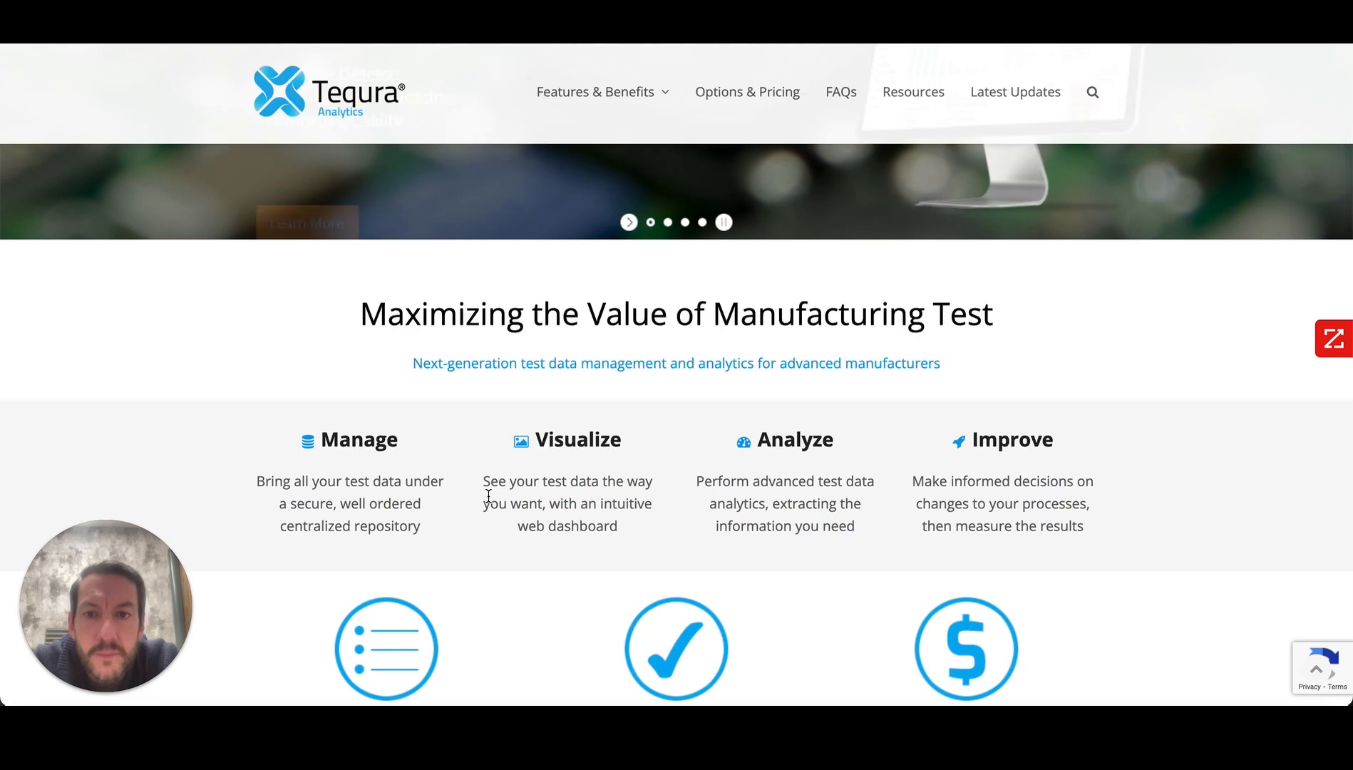
{"action": "key", "text": "super+w"}
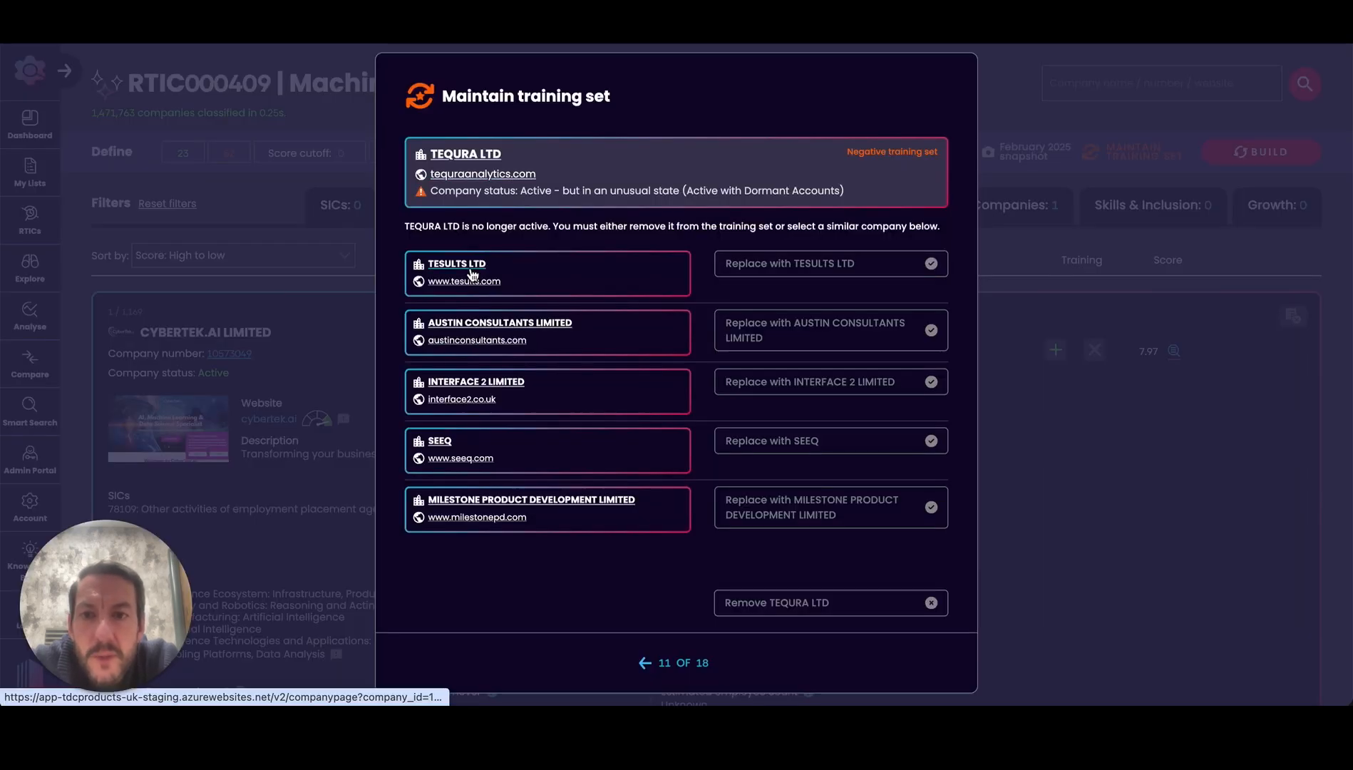
{"action": "left_click", "coordinate": [472, 282]}
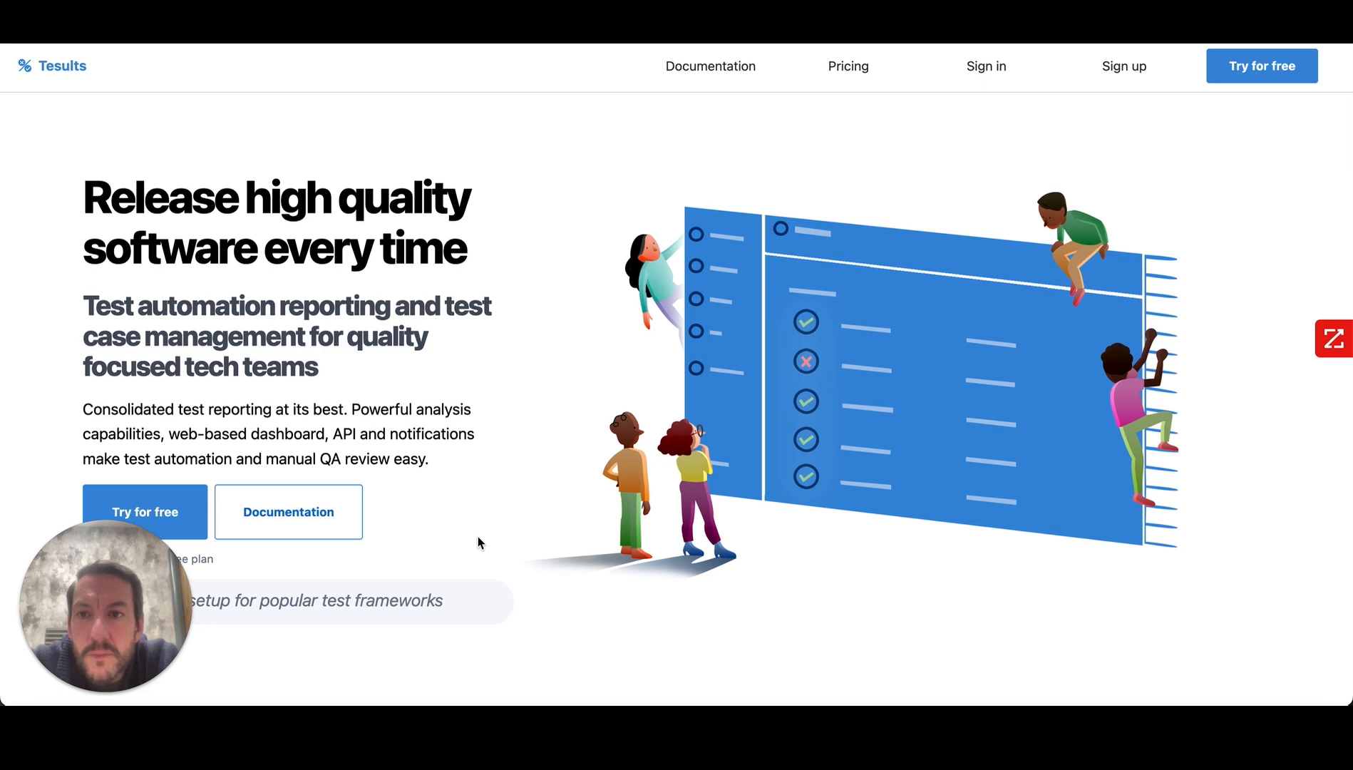
{"action": "scroll", "coordinate": [477, 538], "scroll_direction": "down", "scroll_amount": 5}
{"action": "scroll", "coordinate": [477, 537], "scroll_direction": "up", "scroll_amount": 5}
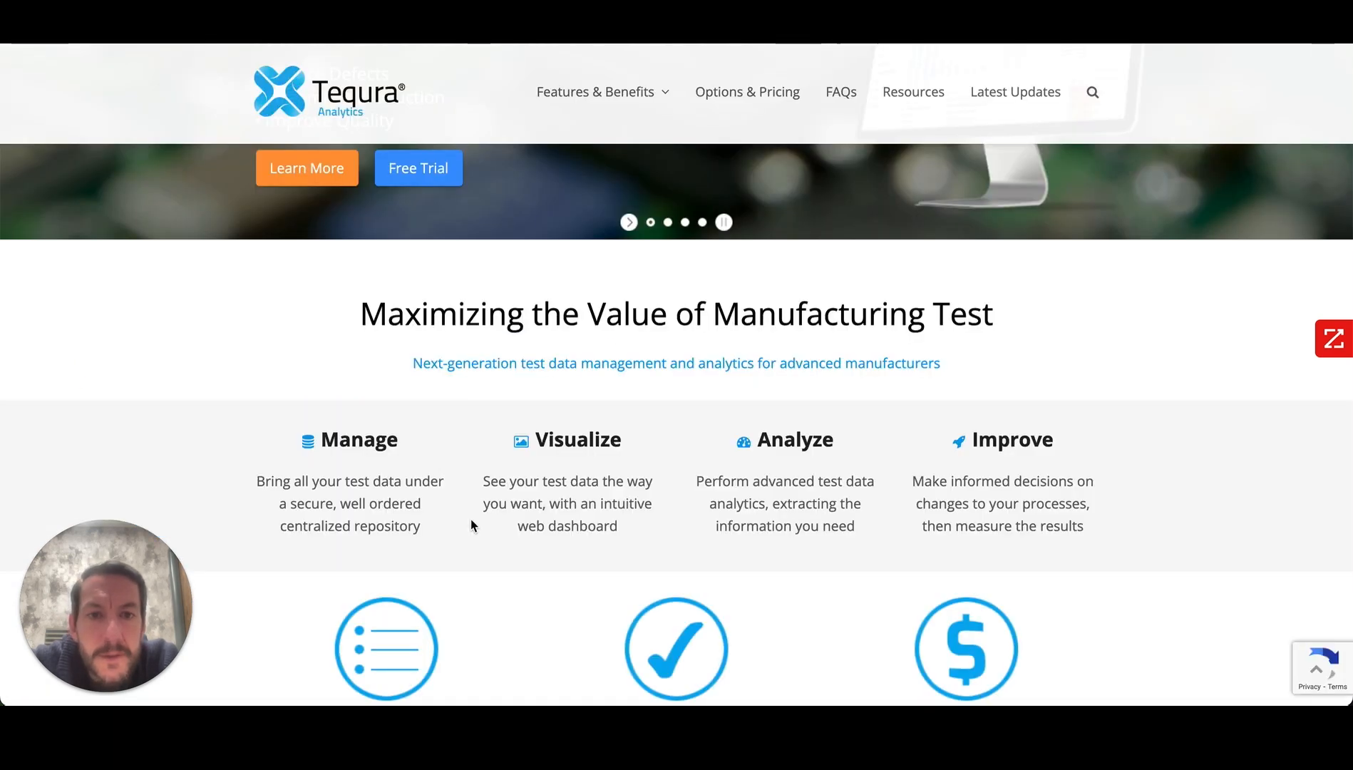
{"action": "scroll", "coordinate": [470, 520], "scroll_direction": "down", "scroll_amount": 5}
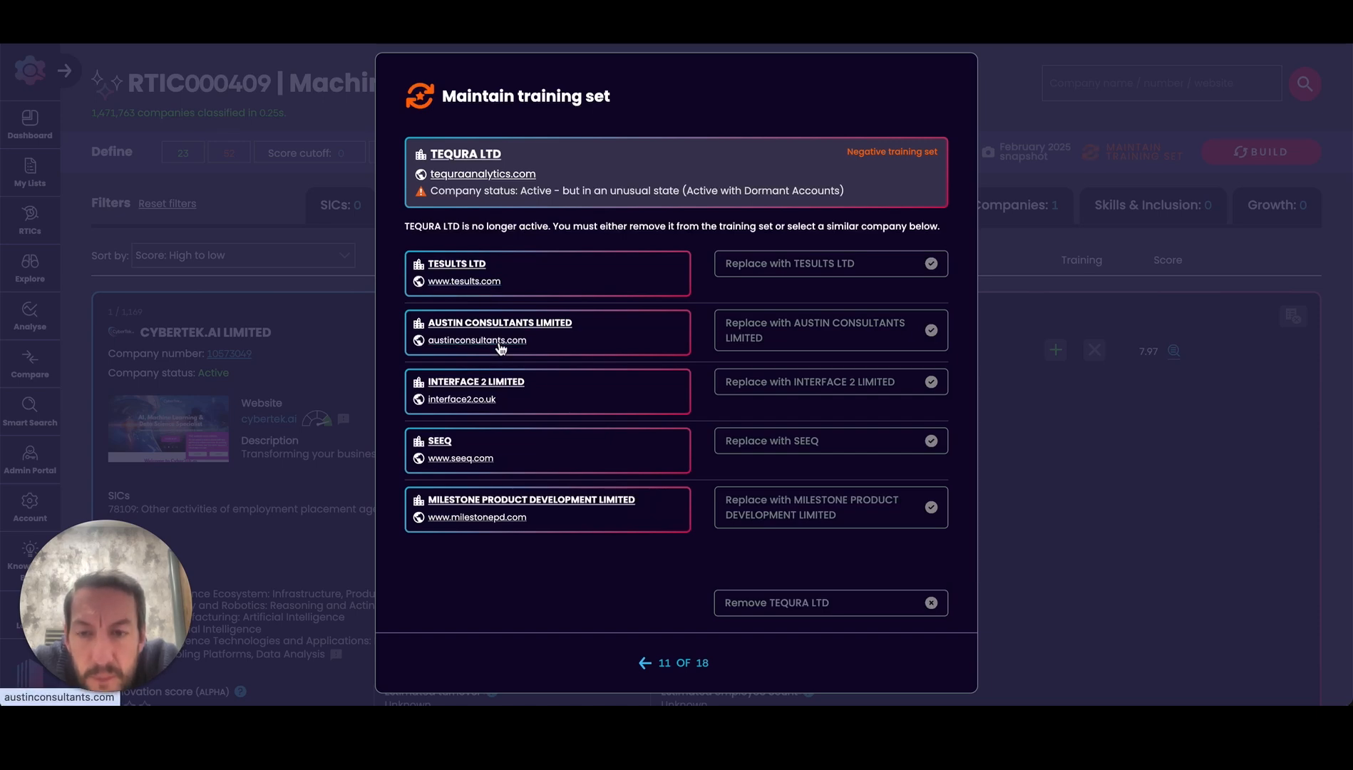
{"action": "left_click", "coordinate": [462, 399]}
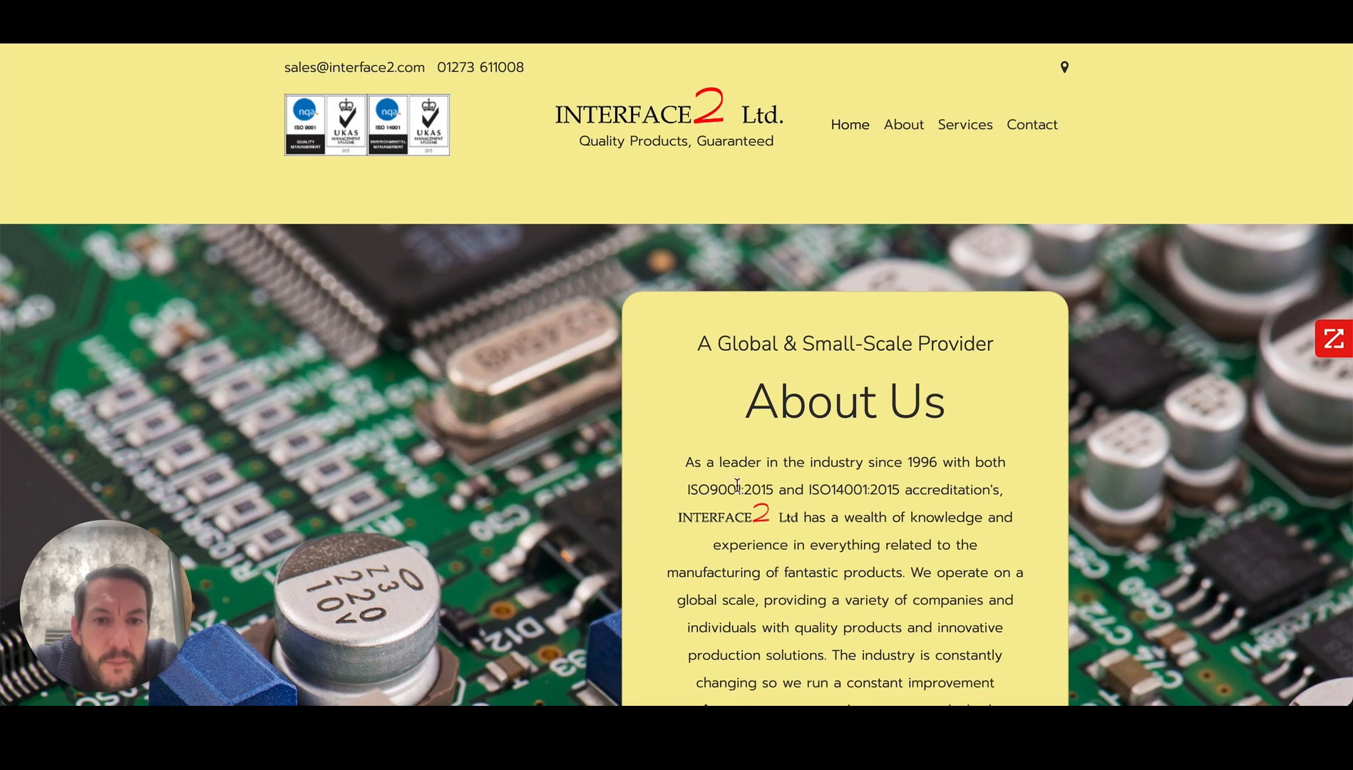
{"action": "scroll", "coordinate": [771, 574], "scroll_direction": "down", "scroll_amount": 2}
{"action": "scroll", "coordinate": [771, 575], "scroll_direction": "down", "scroll_amount": 5}
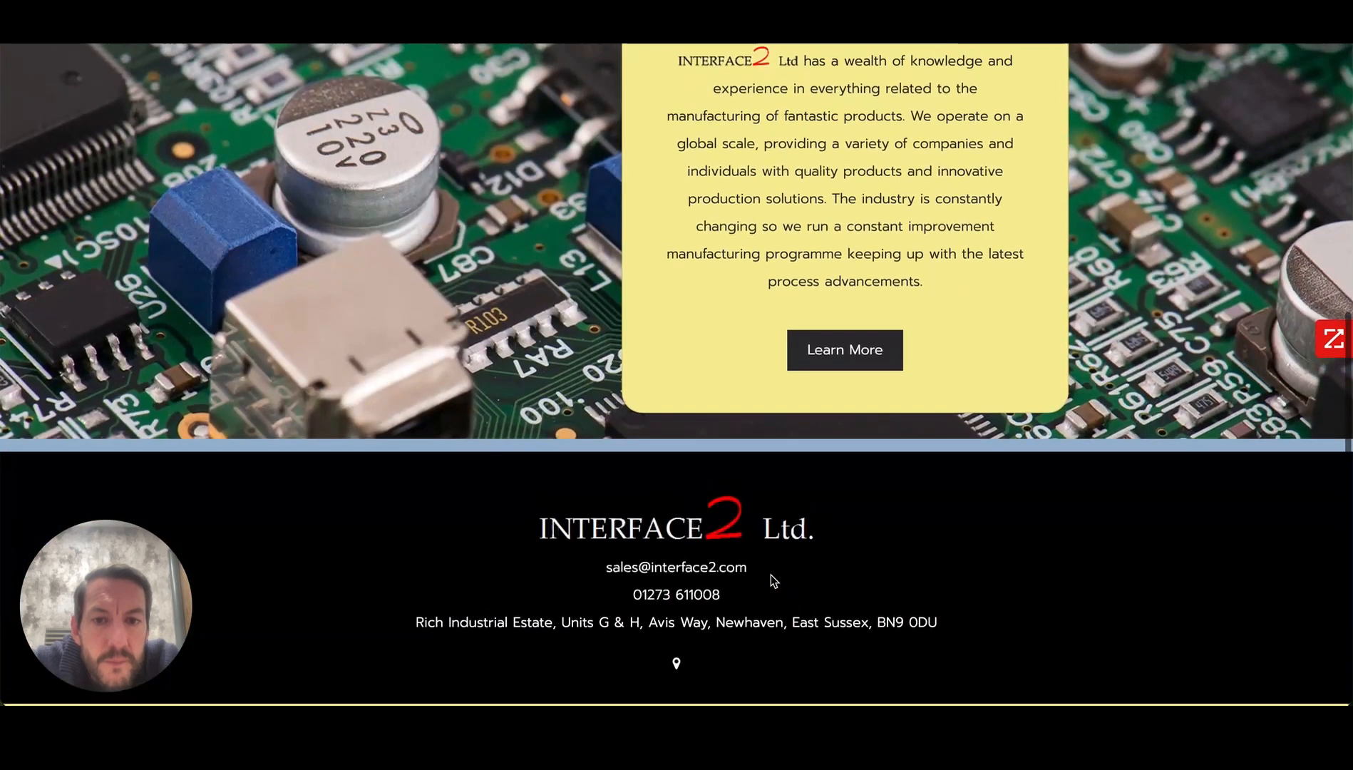
{"action": "scroll", "coordinate": [770, 575], "scroll_direction": "up", "scroll_amount": 7}
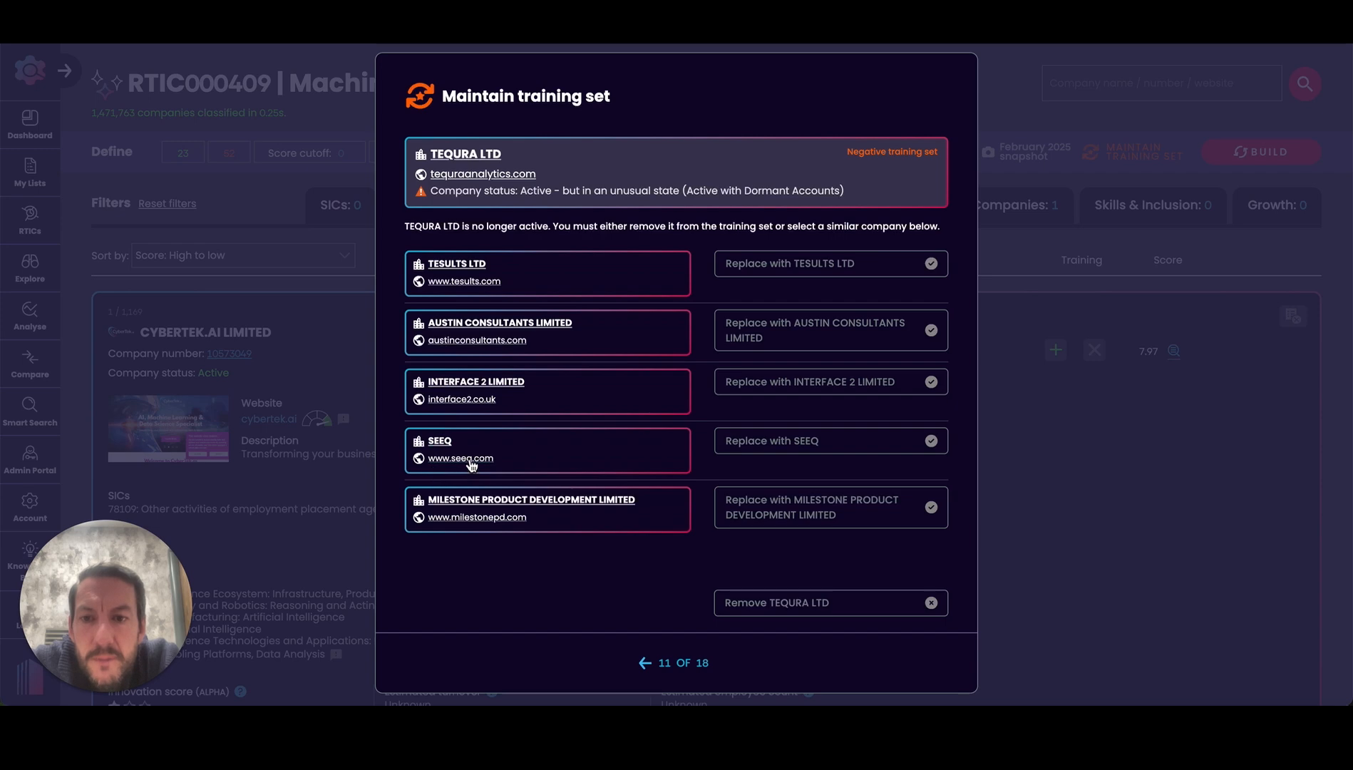
{"action": "left_click", "coordinate": [470, 461]}
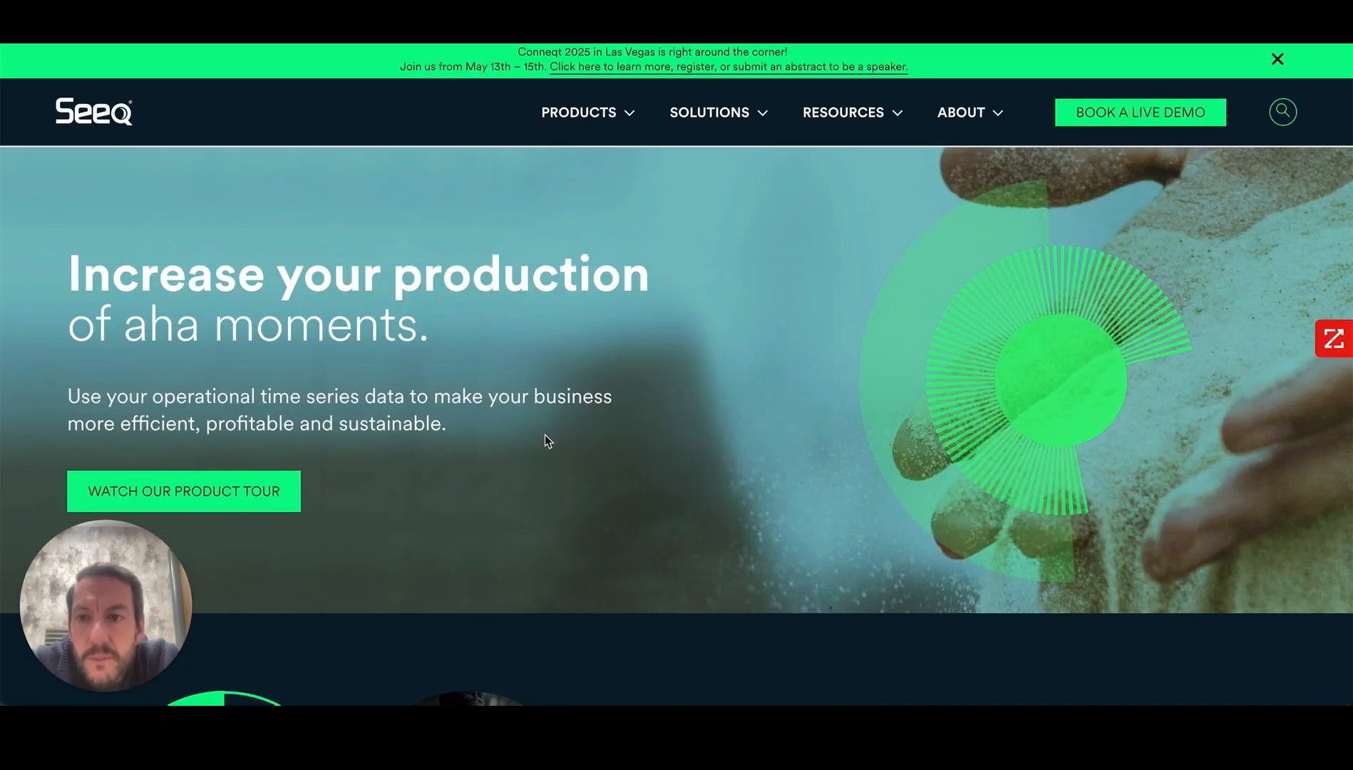
{"action": "scroll", "coordinate": [544, 433], "scroll_direction": "down", "scroll_amount": 7}
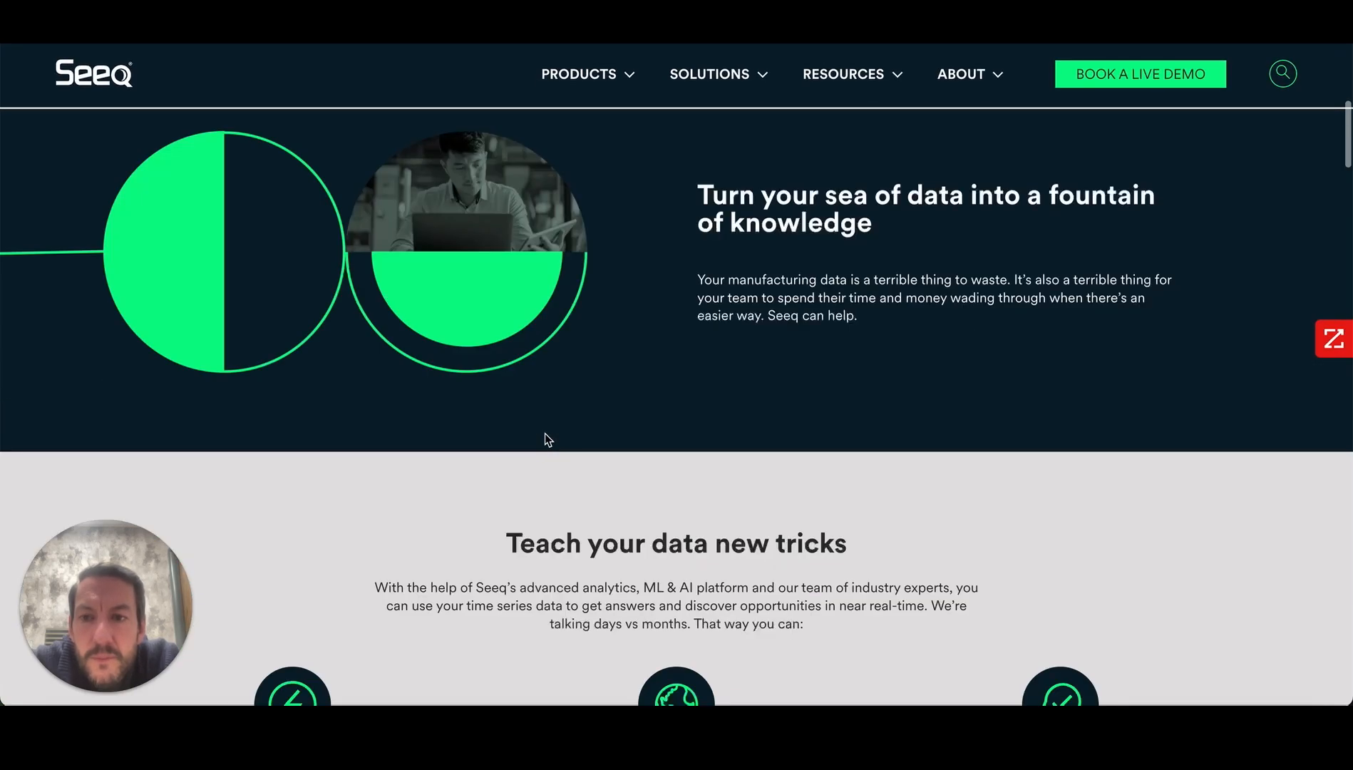
{"action": "scroll", "coordinate": [546, 439], "scroll_direction": "down", "scroll_amount": 8}
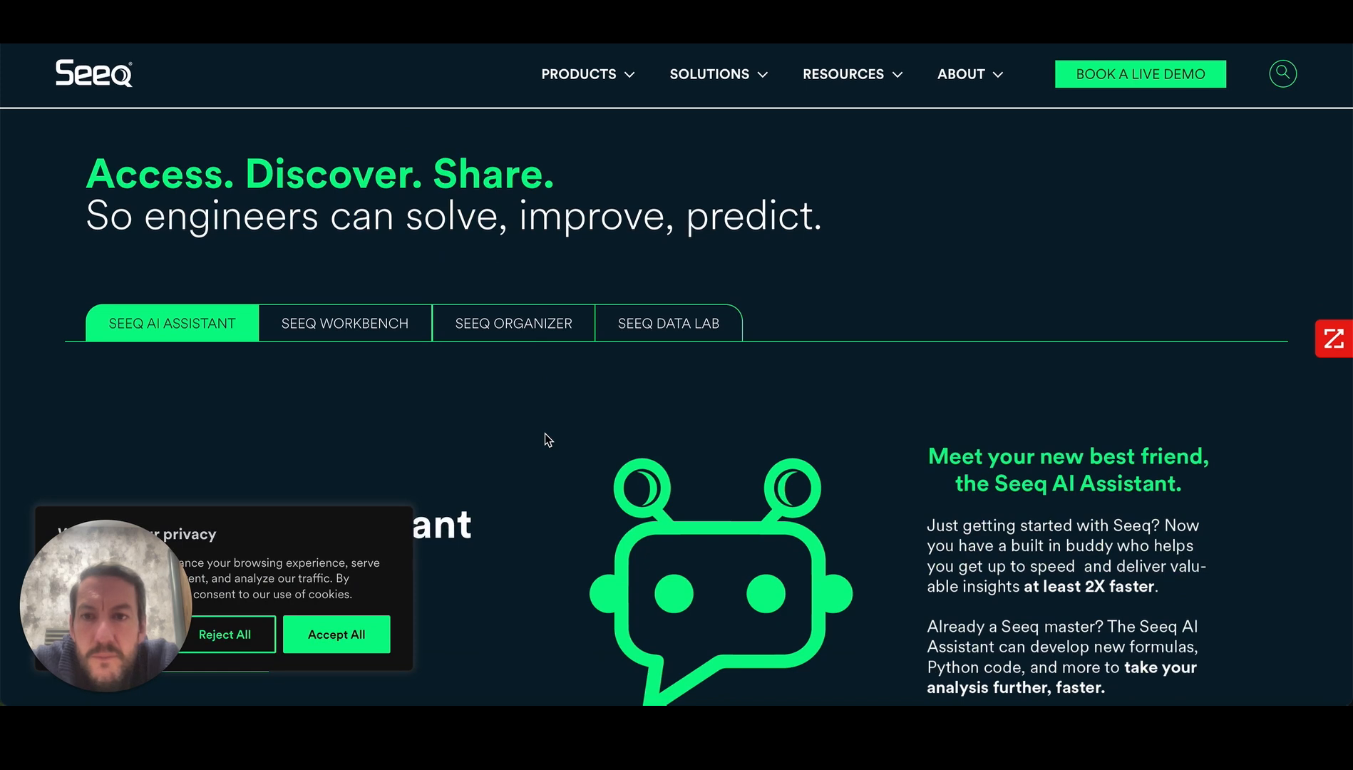
{"action": "scroll", "coordinate": [545, 440], "scroll_direction": "down", "scroll_amount": 4}
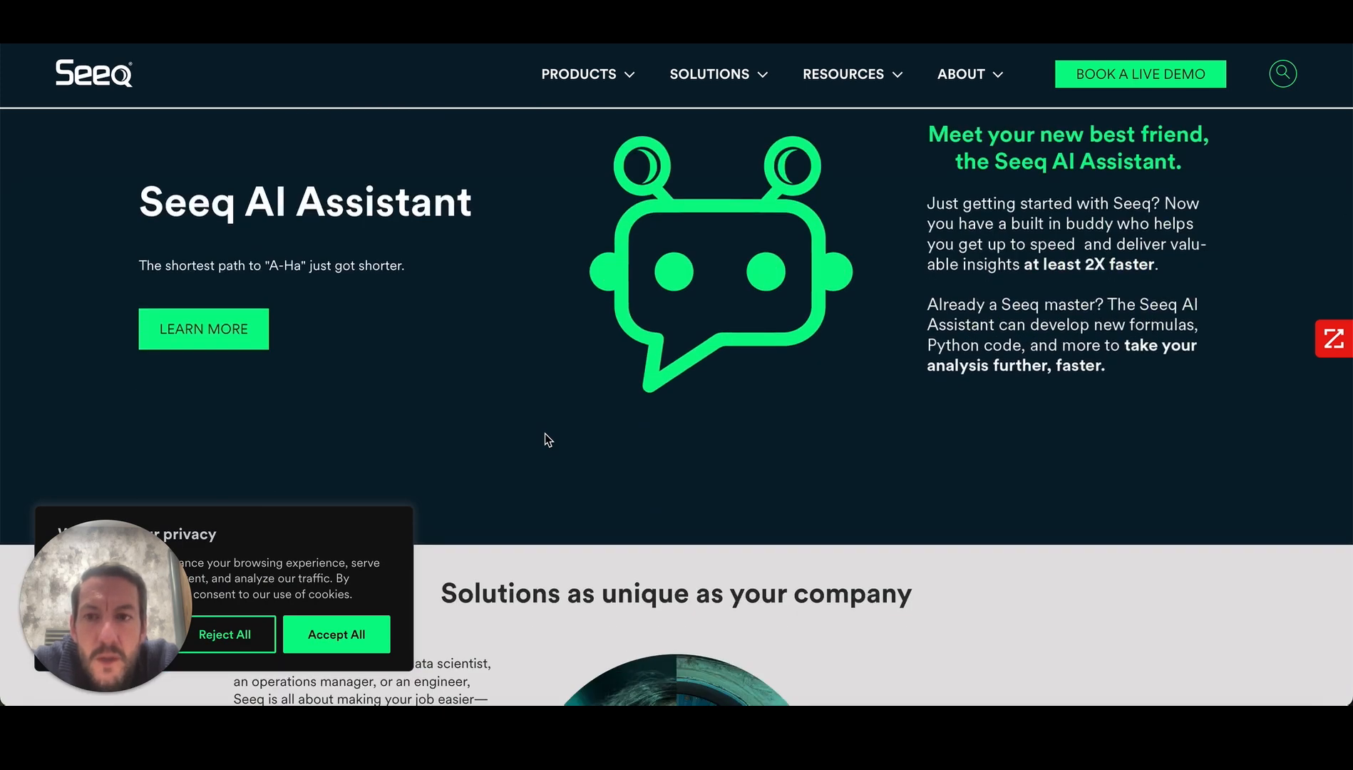
{"action": "scroll", "coordinate": [544, 439], "scroll_direction": "up", "scroll_amount": 5}
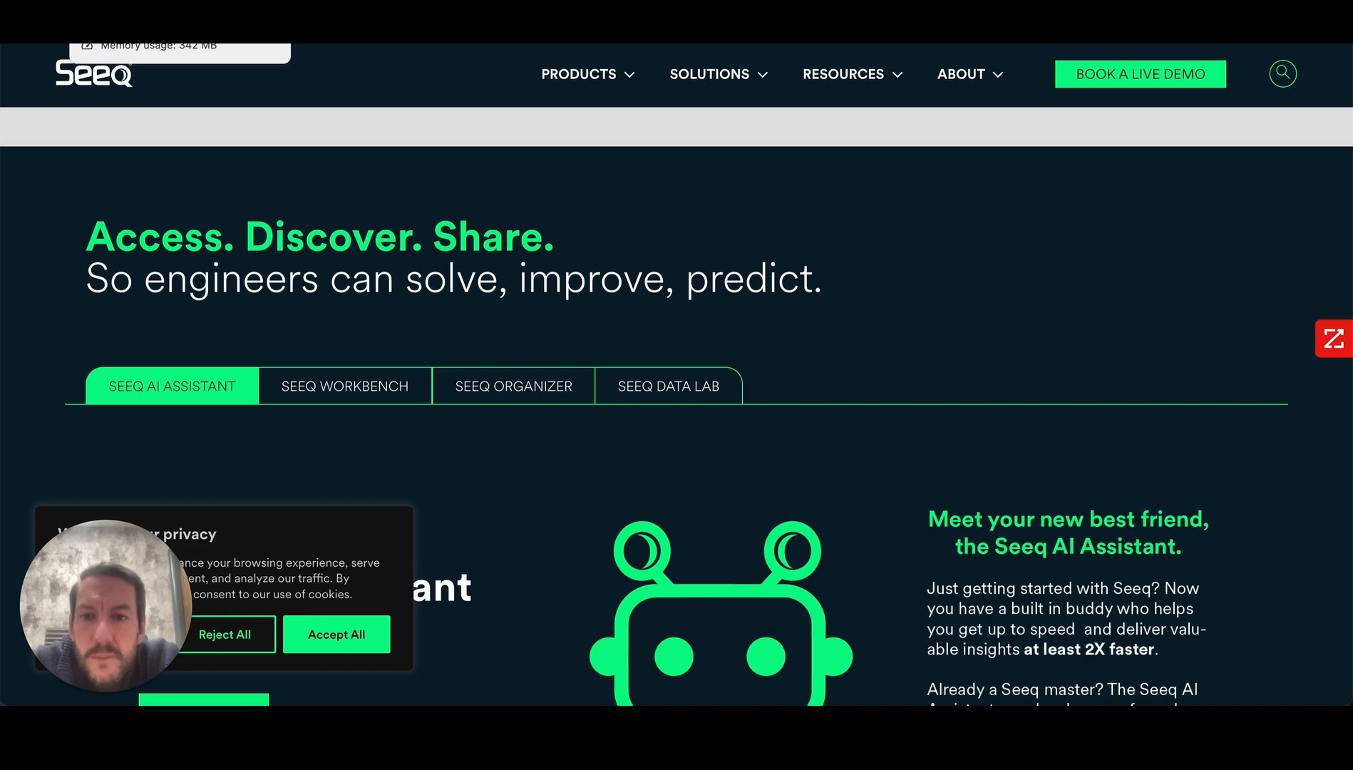
{"action": "scroll", "coordinate": [961, 591], "scroll_direction": "down", "scroll_amount": 1}
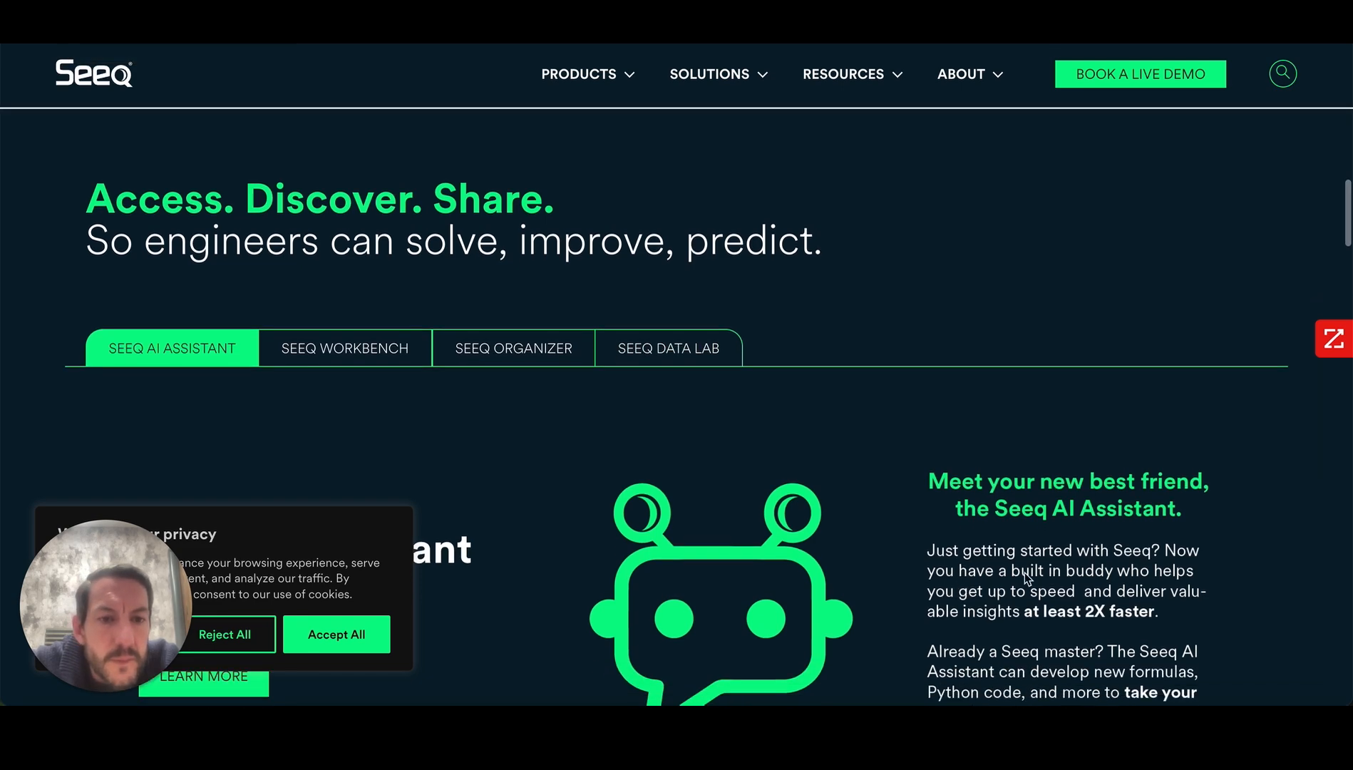
{"action": "scroll", "coordinate": [1026, 577], "scroll_direction": "down", "scroll_amount": 5}
{"action": "scroll", "coordinate": [1030, 580], "scroll_direction": "up", "scroll_amount": 4}
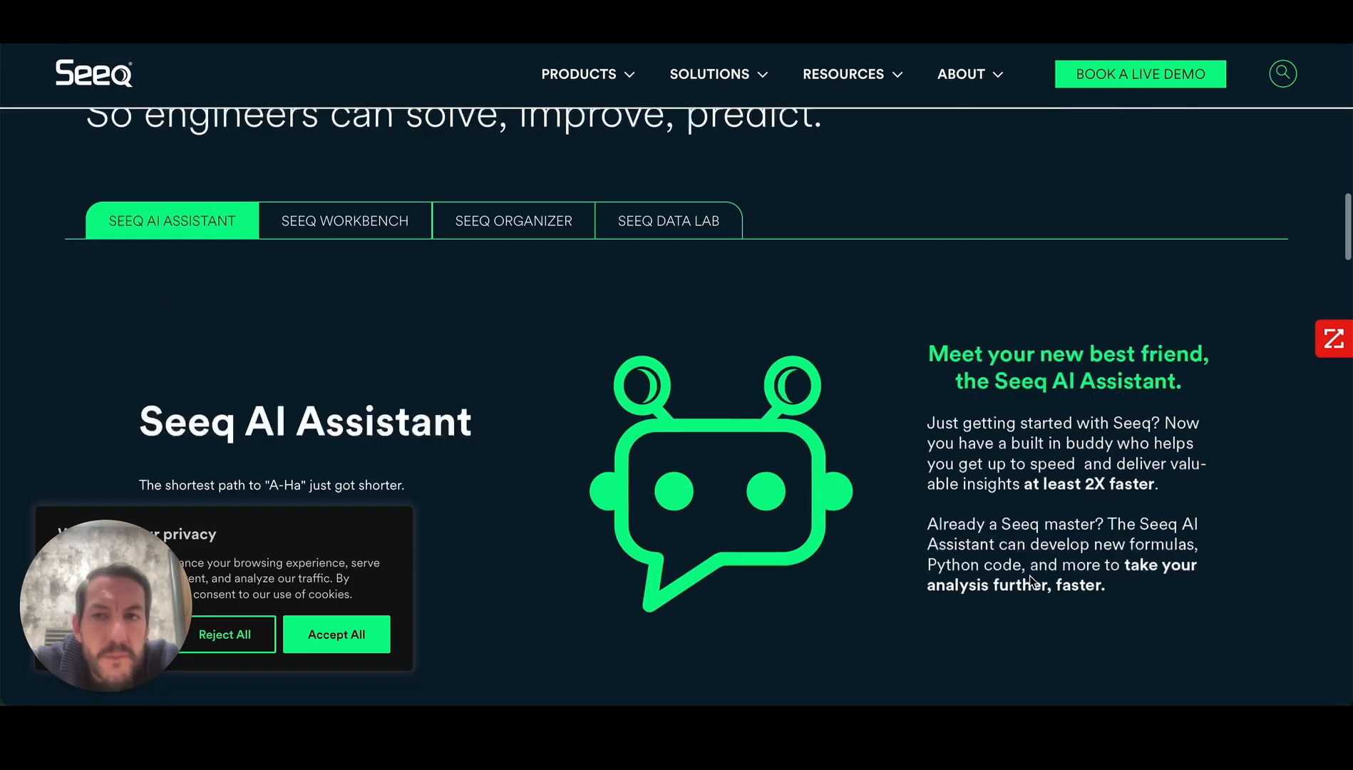
{"action": "scroll", "coordinate": [1030, 580], "scroll_direction": "up", "scroll_amount": 2}
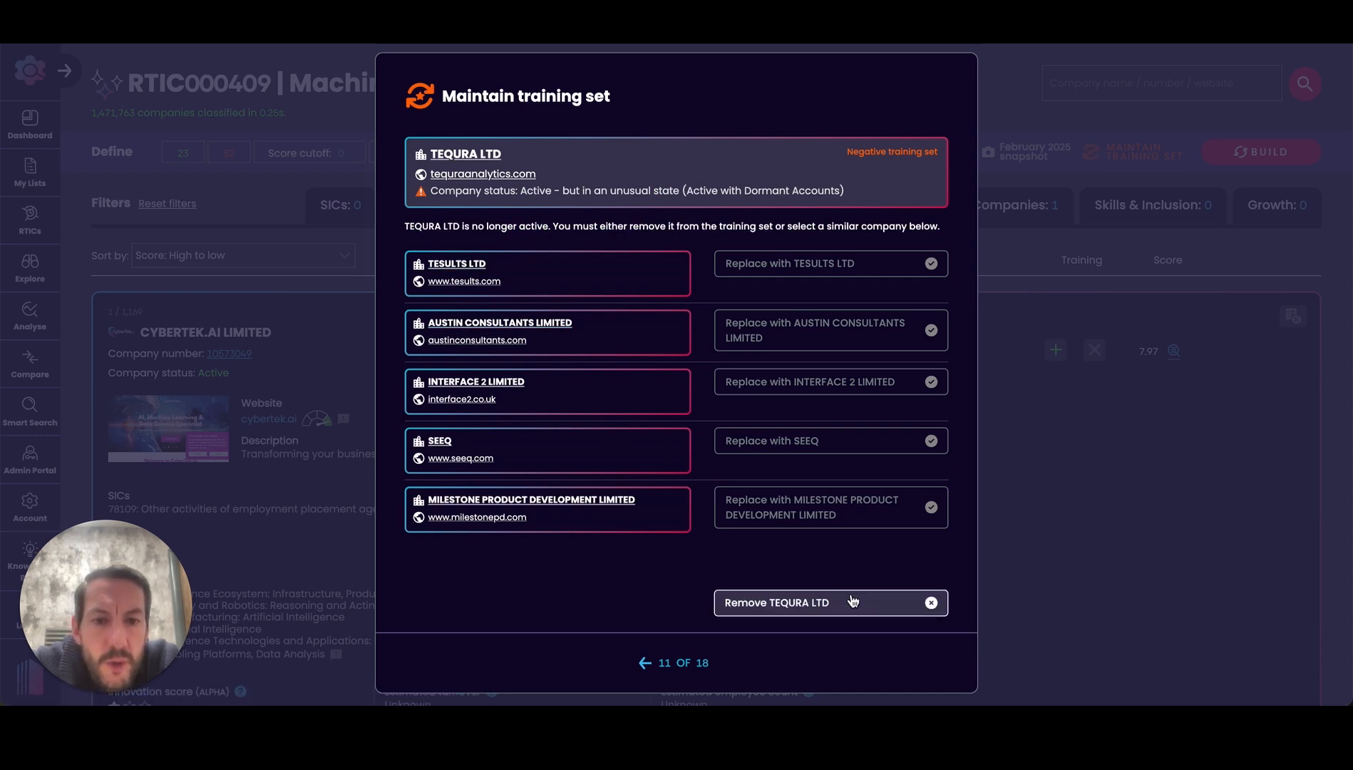
{"action": "left_click", "coordinate": [769, 604]}
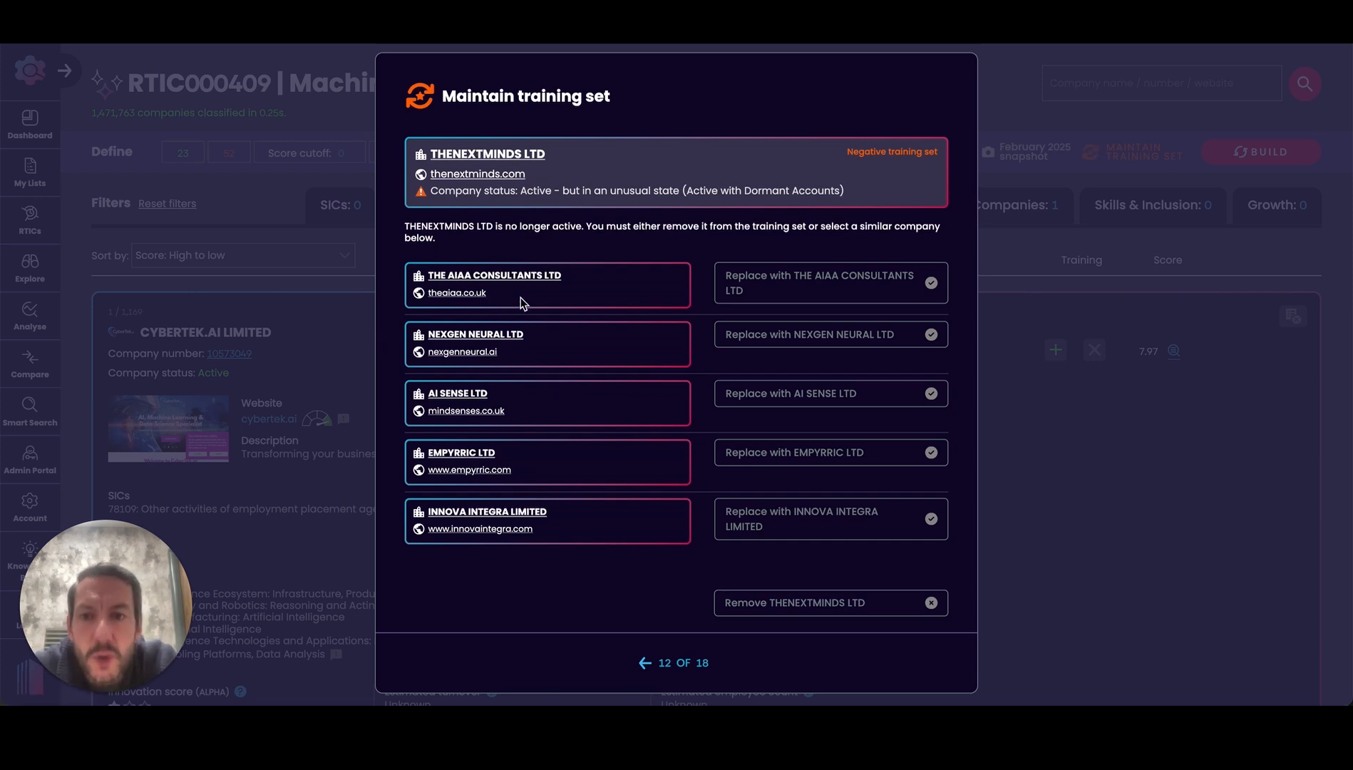
- Compare the services described on thenextminds.com with those of THE AIAA CONSULTANTS LTD at theaiaa.co.uk
{"action": "left_click", "coordinate": [484, 175]}
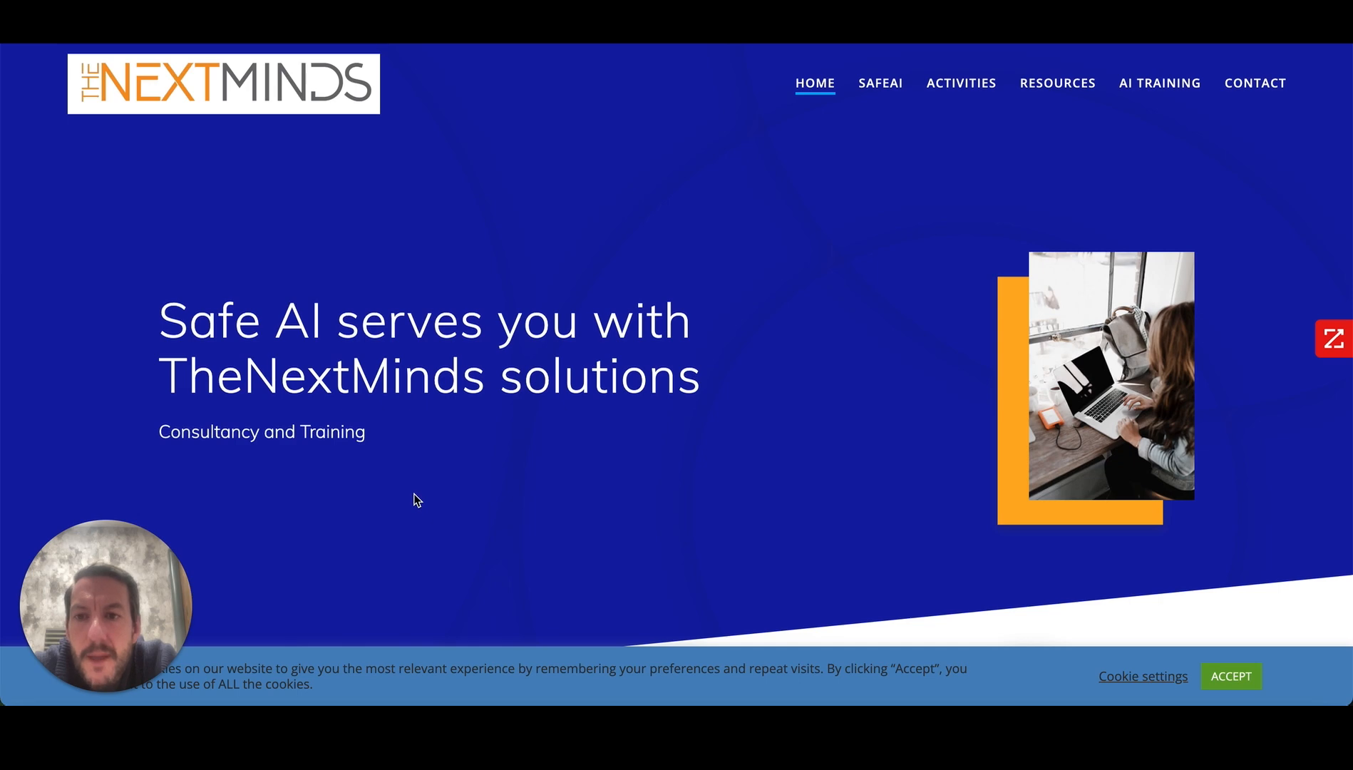
{"action": "scroll", "coordinate": [417, 499], "scroll_direction": "down", "scroll_amount": 2}
{"action": "scroll", "coordinate": [588, 432], "scroll_direction": "down", "scroll_amount": 6}
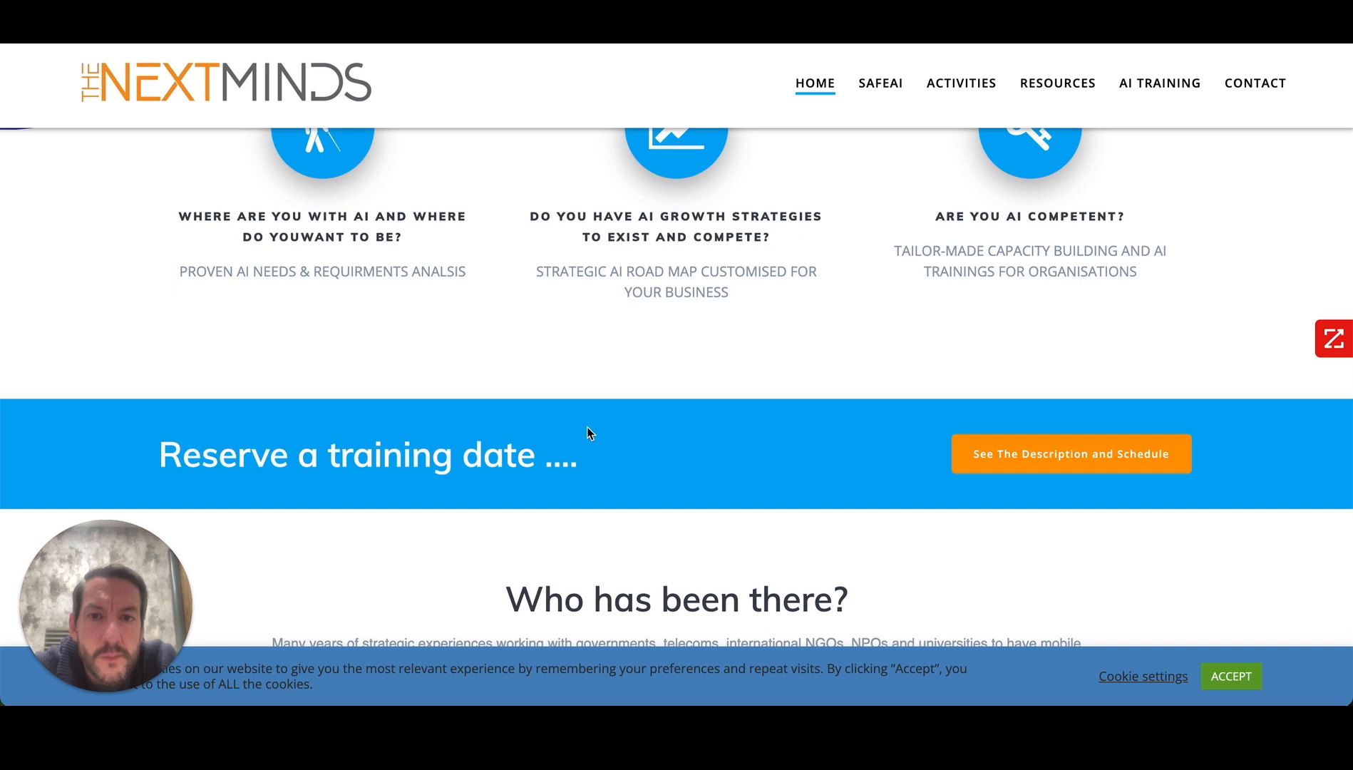
{"action": "scroll", "coordinate": [586, 426], "scroll_direction": "down", "scroll_amount": 6}
{"action": "scroll", "coordinate": [587, 426], "scroll_direction": "up", "scroll_amount": 5}
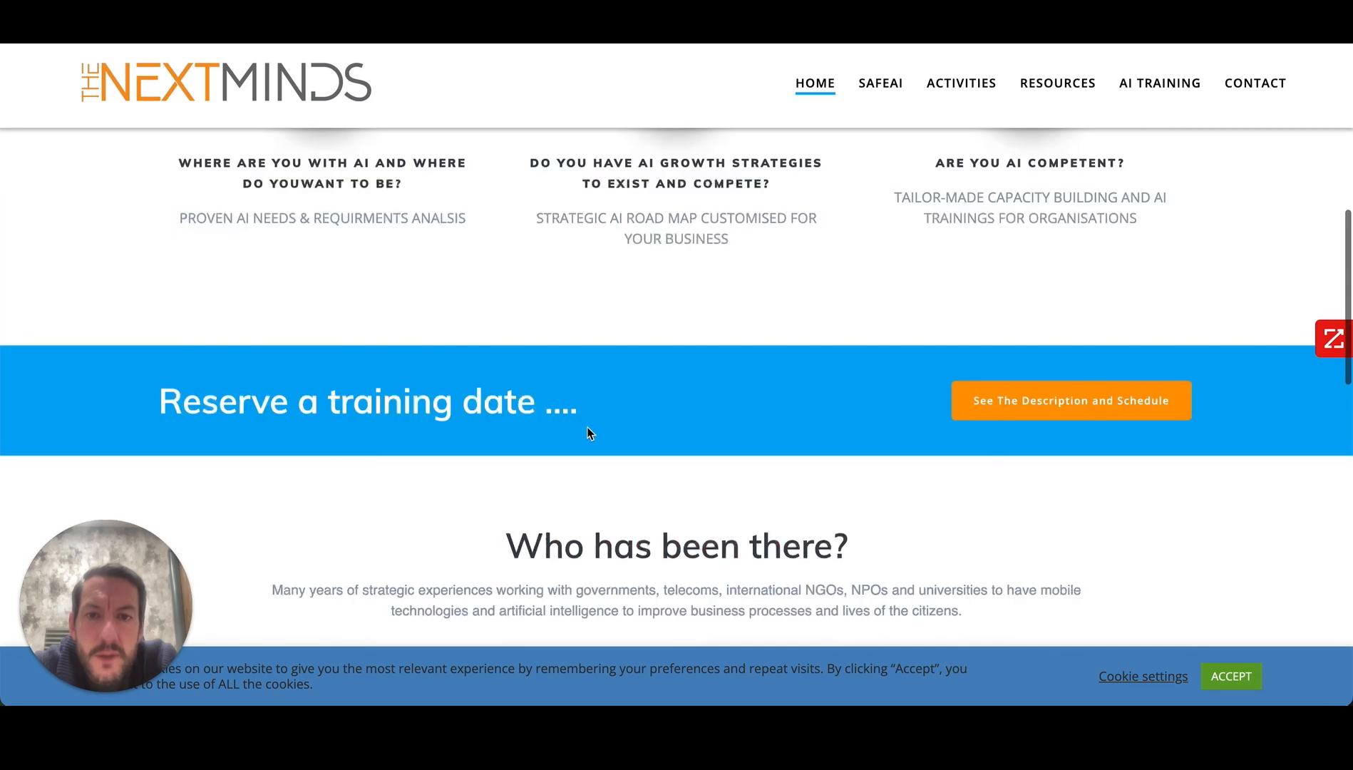
{"action": "scroll", "coordinate": [528, 412], "scroll_direction": "up", "scroll_amount": 7}
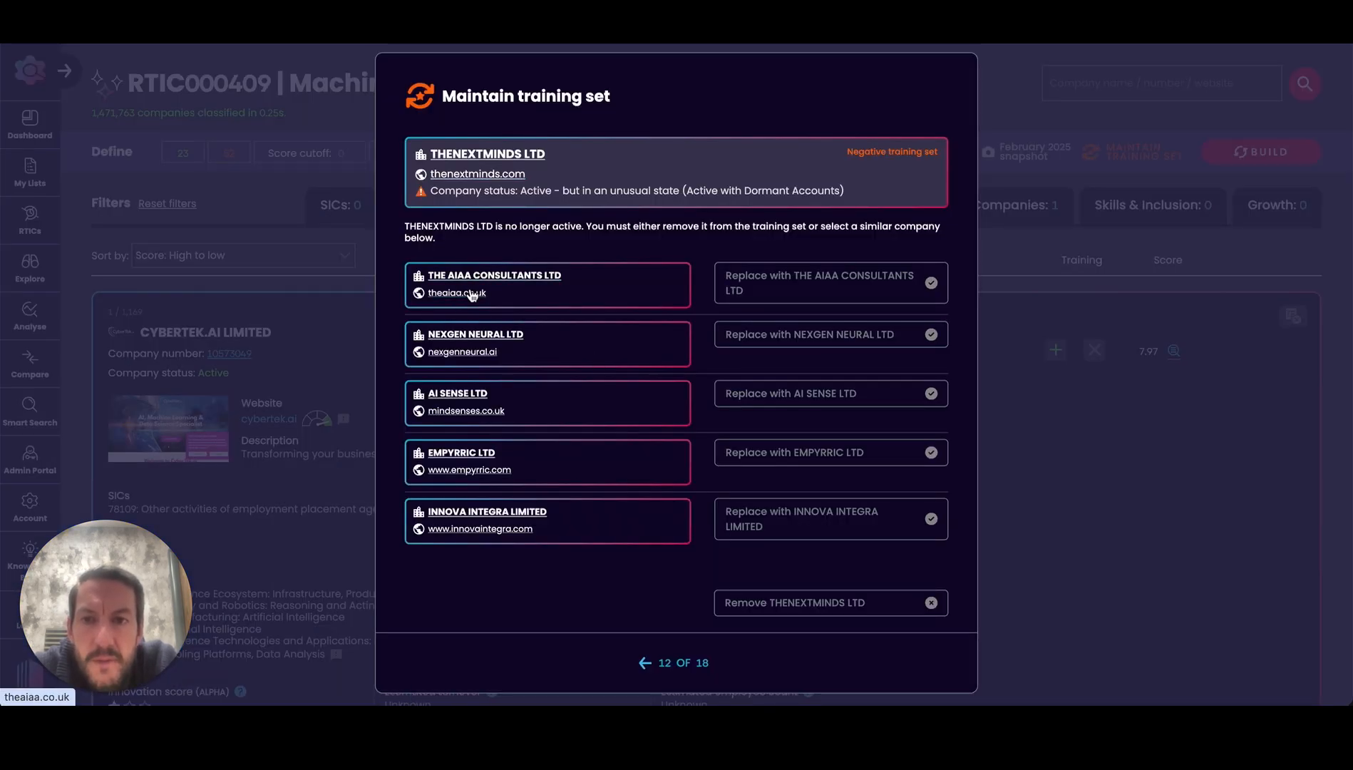
{"action": "left_click", "coordinate": [471, 295]}
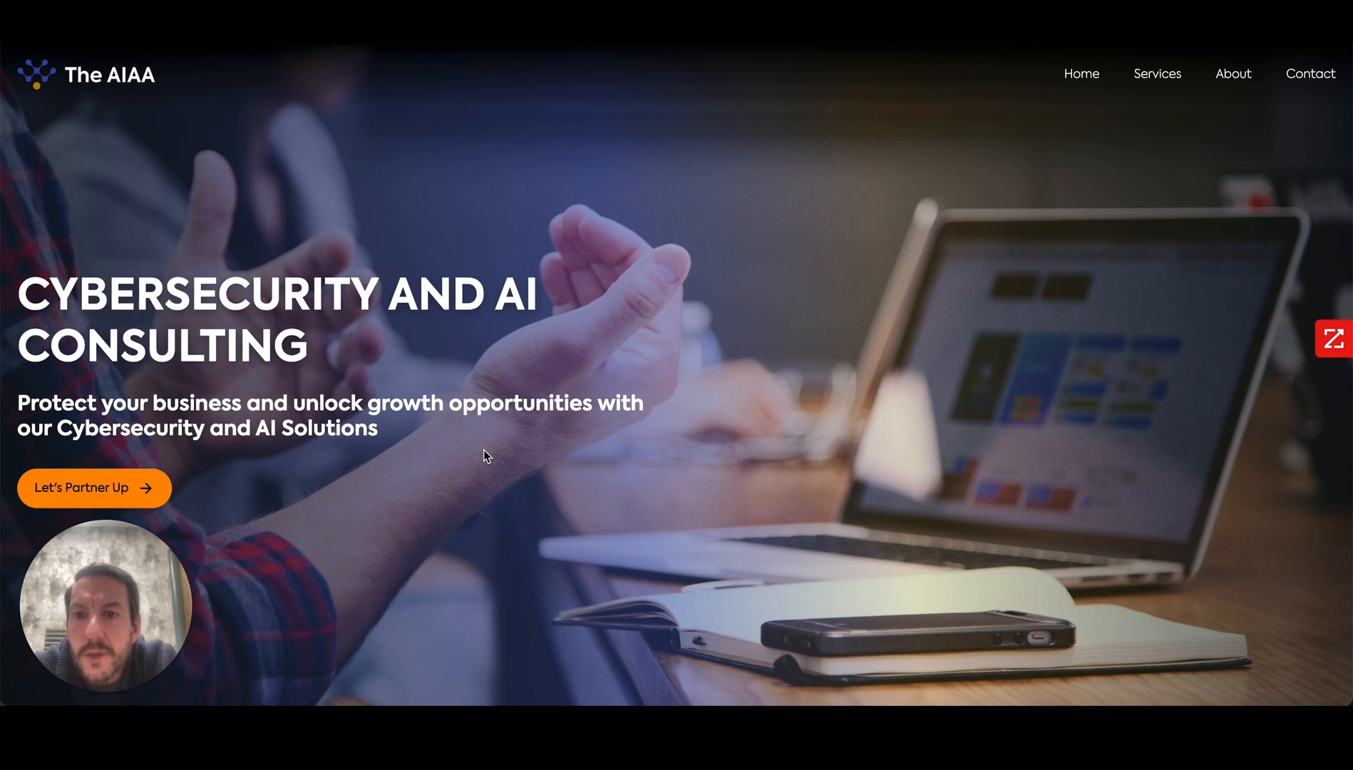
{"action": "scroll", "coordinate": [484, 454], "scroll_direction": "down", "scroll_amount": 3}
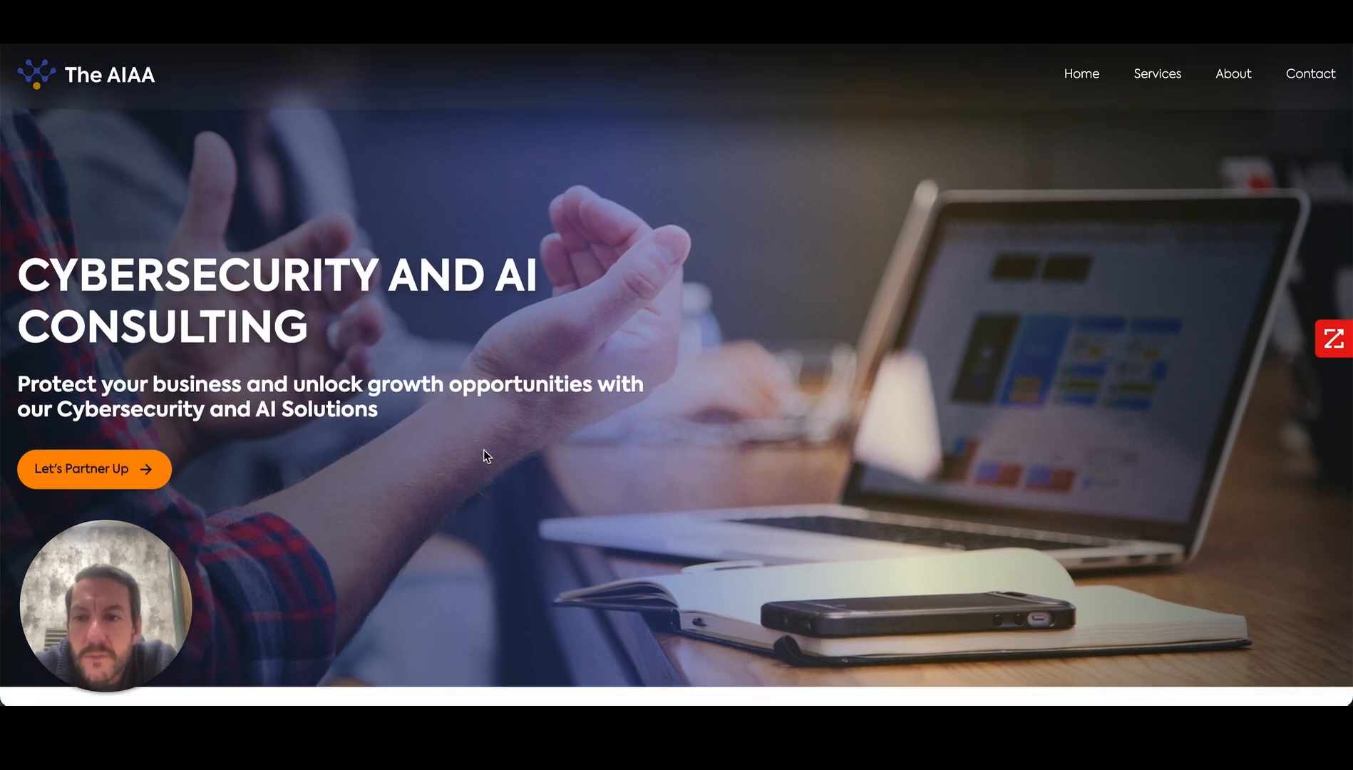
{"action": "scroll", "coordinate": [486, 445], "scroll_direction": "down", "scroll_amount": 8}
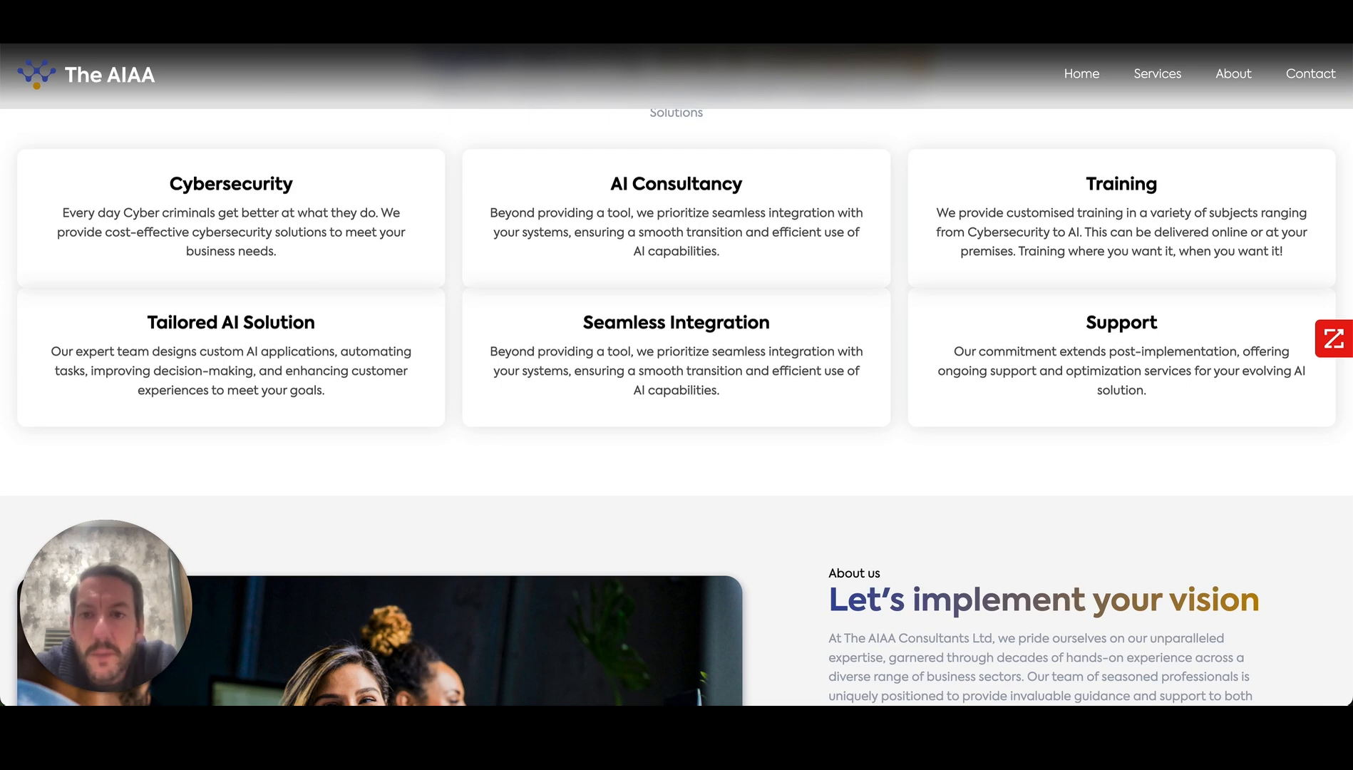
{"action": "key", "text": "super+w"}
- Check the nexgenneural.ai and mindsenses.co.uk websites of the alternatives NEXGEN NEURAL LTD and AI SENSE LTD
{"action": "left_click", "coordinate": [482, 353]}
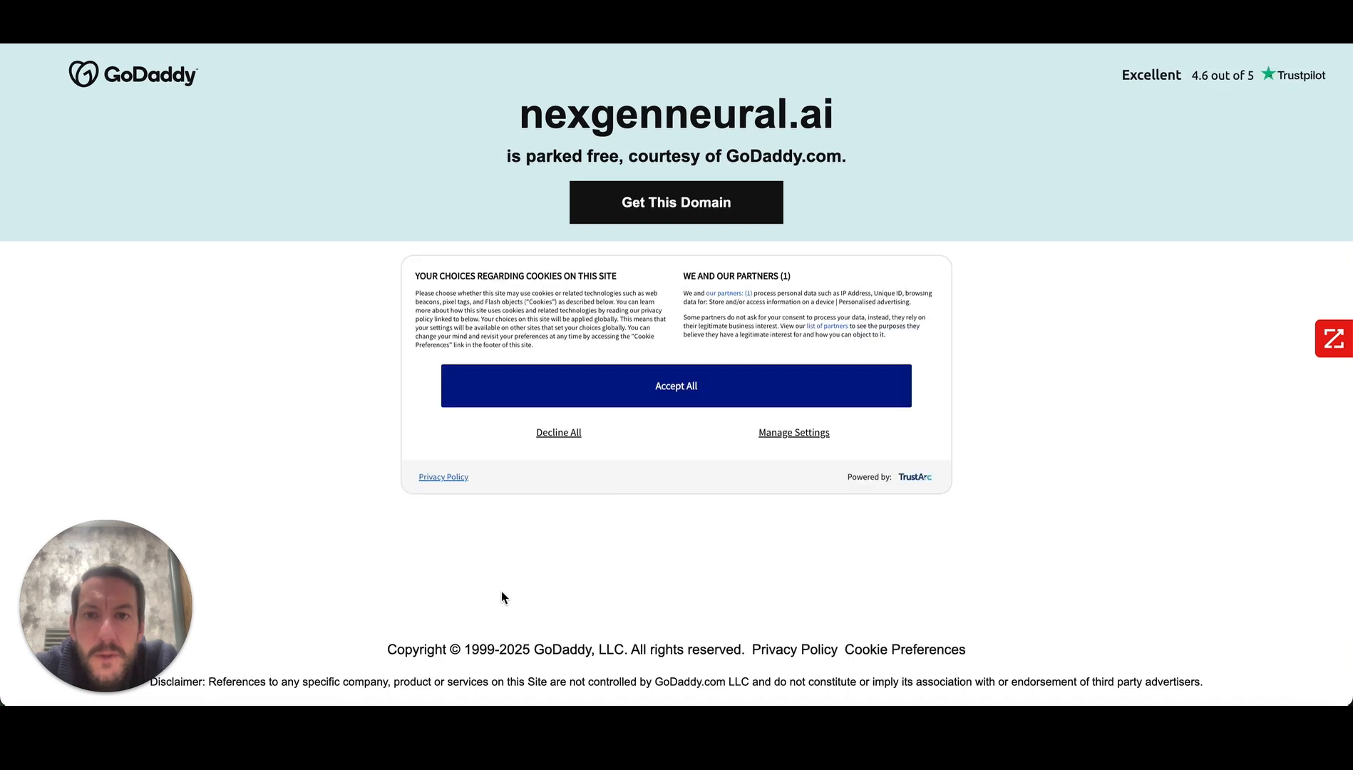
{"action": "key", "text": "super+w"}
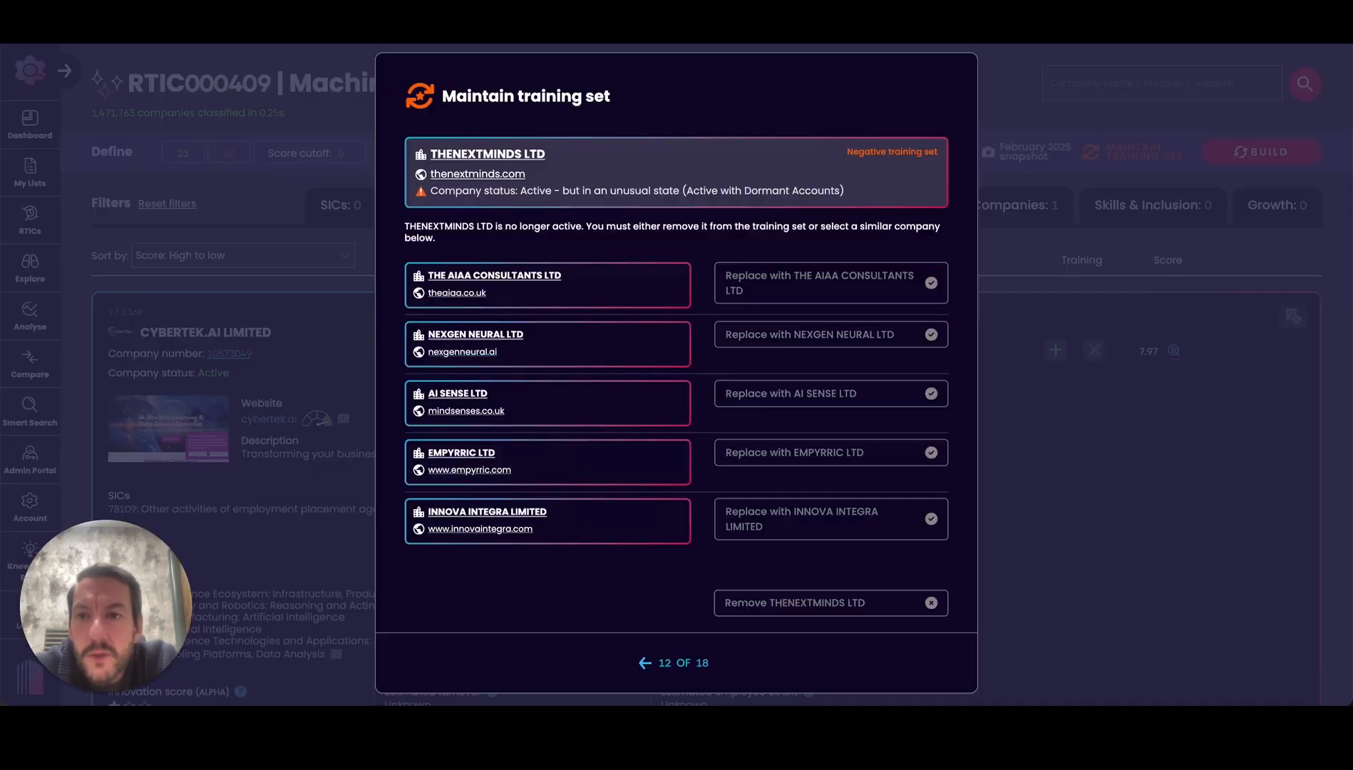
{"action": "left_click", "coordinate": [487, 411]}
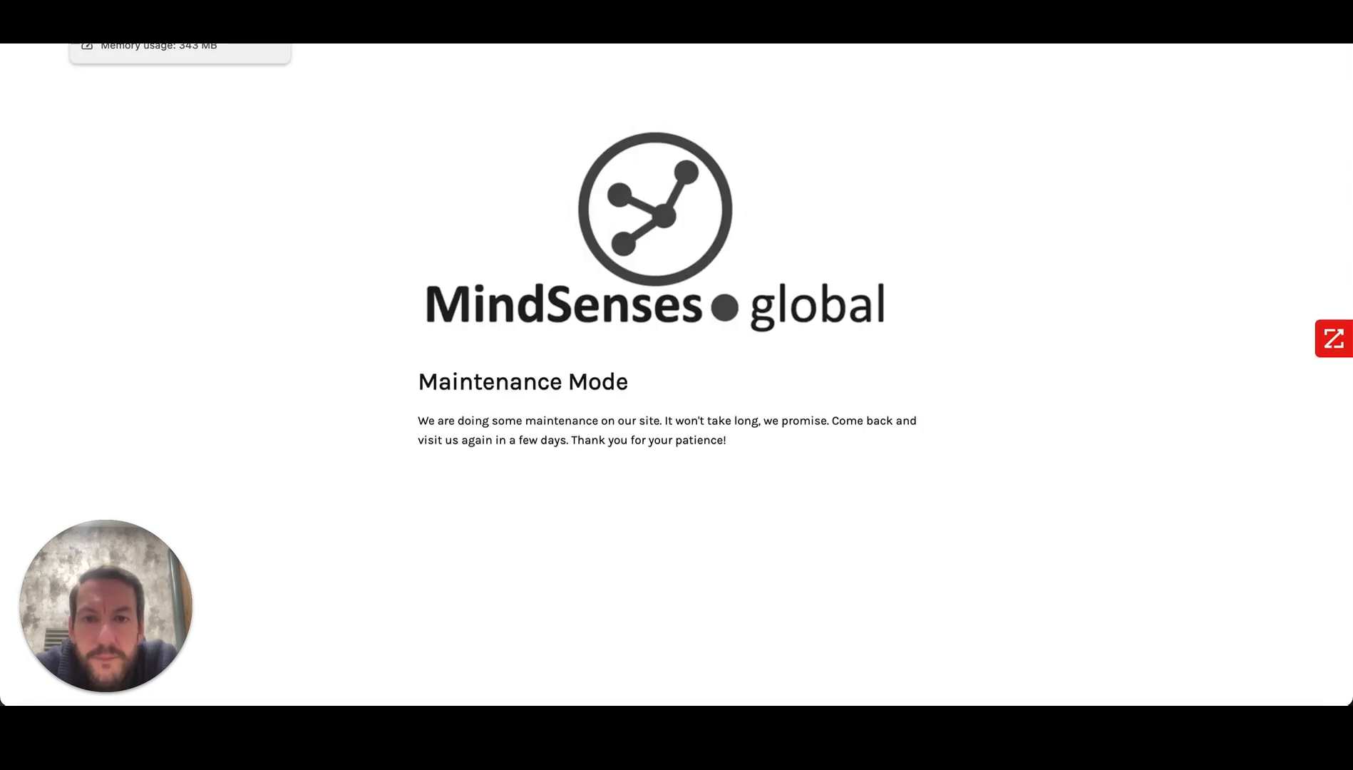
{"action": "key", "text": "super+w"}
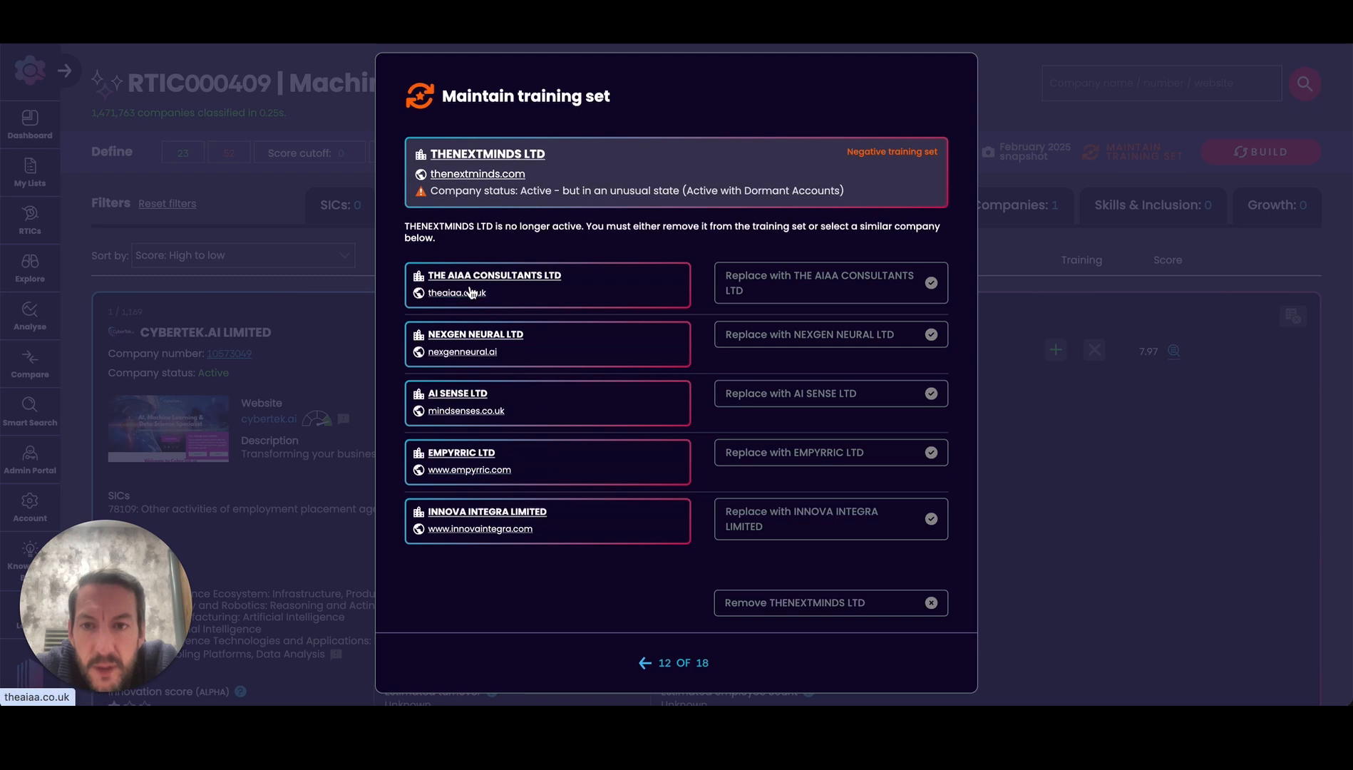
- Replace THENEXTMINDS LTD with THE AIAA CONSULTANTS LTD, and TICKING MINDS LTD with TICKING MINDS LIMITED
{"action": "left_click", "coordinate": [847, 299]}
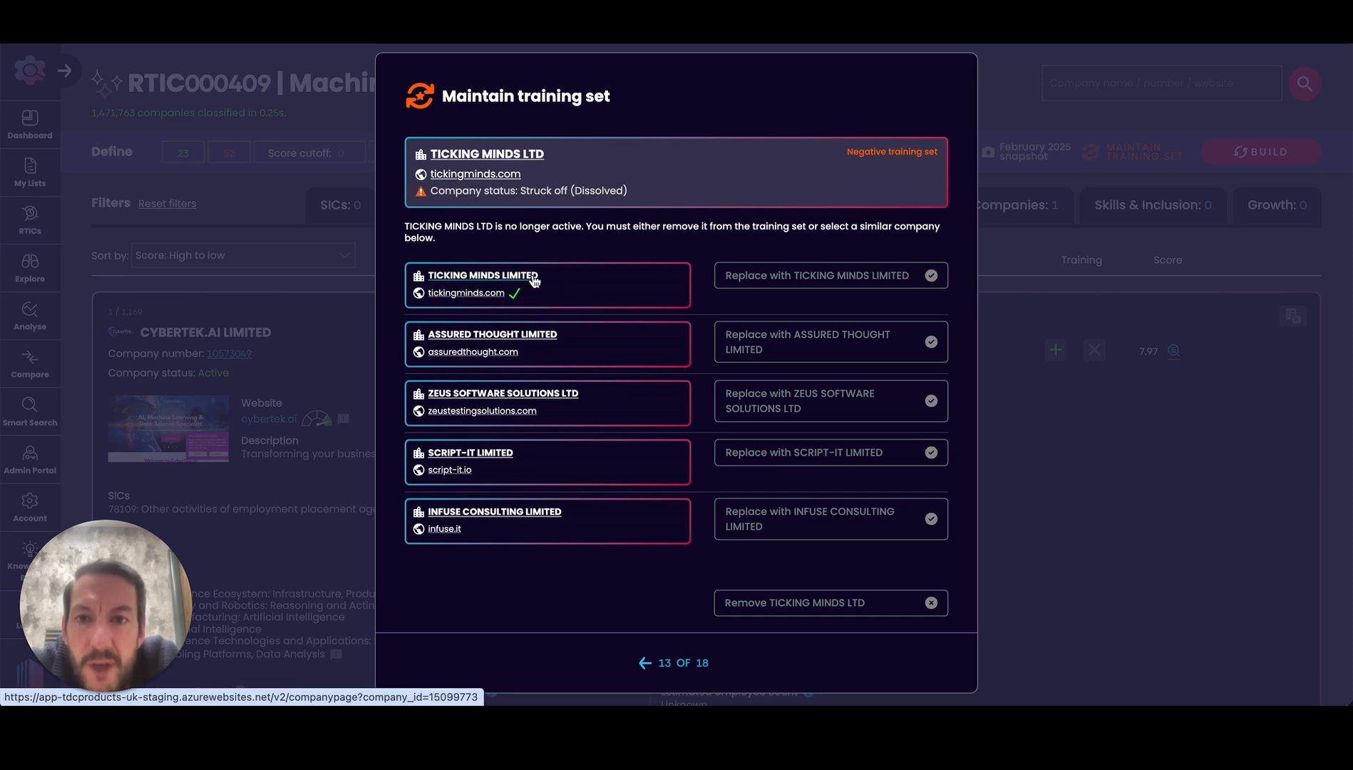
{"action": "left_click", "coordinate": [920, 276]}
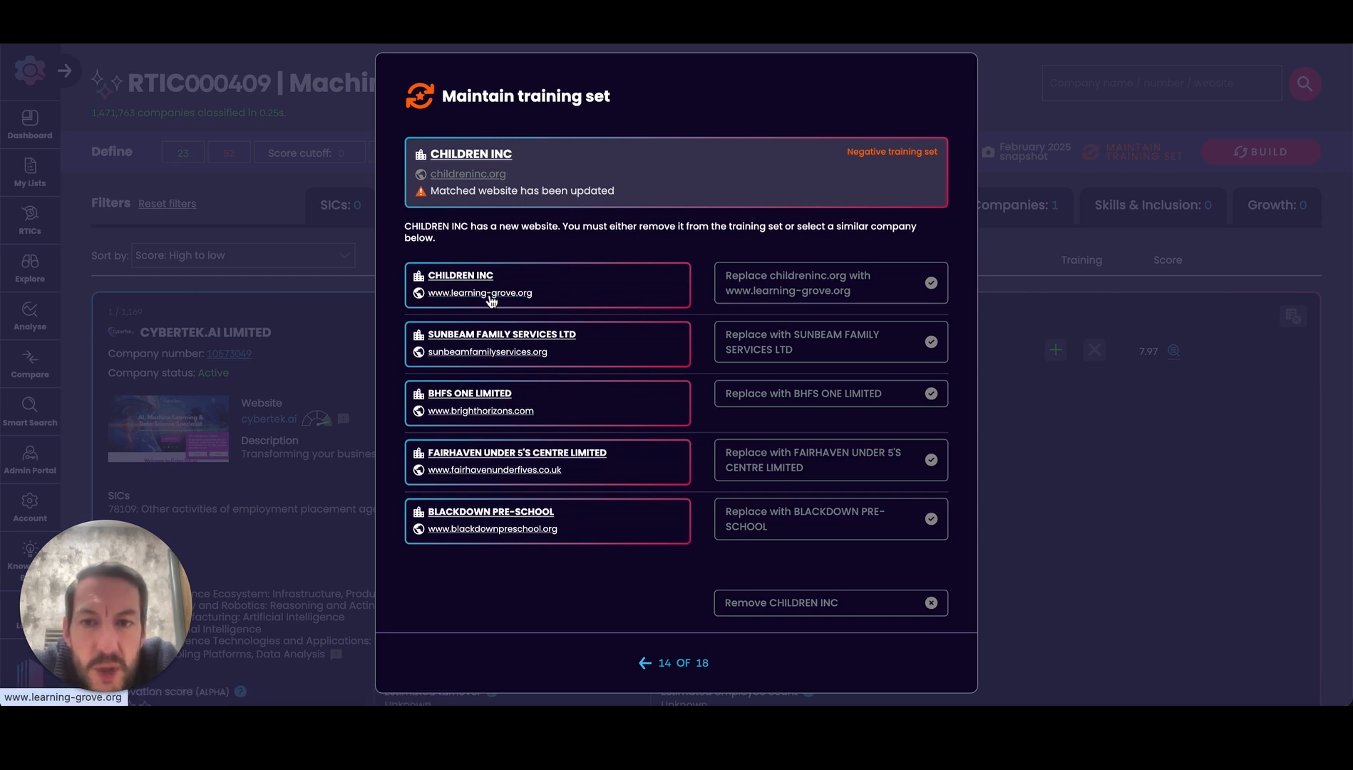
{"action": "left_click", "coordinate": [478, 177]}
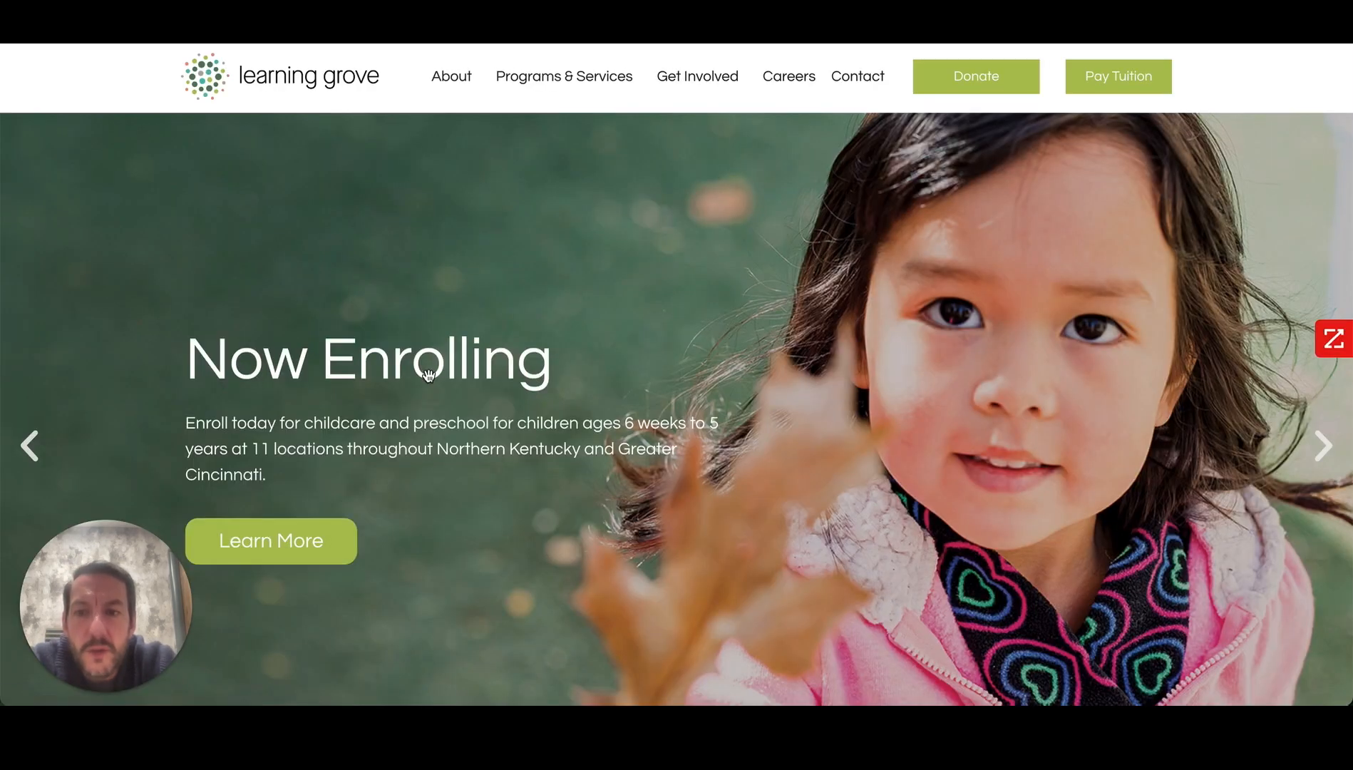
{"action": "scroll", "coordinate": [464, 531], "scroll_direction": "down", "scroll_amount": 5}
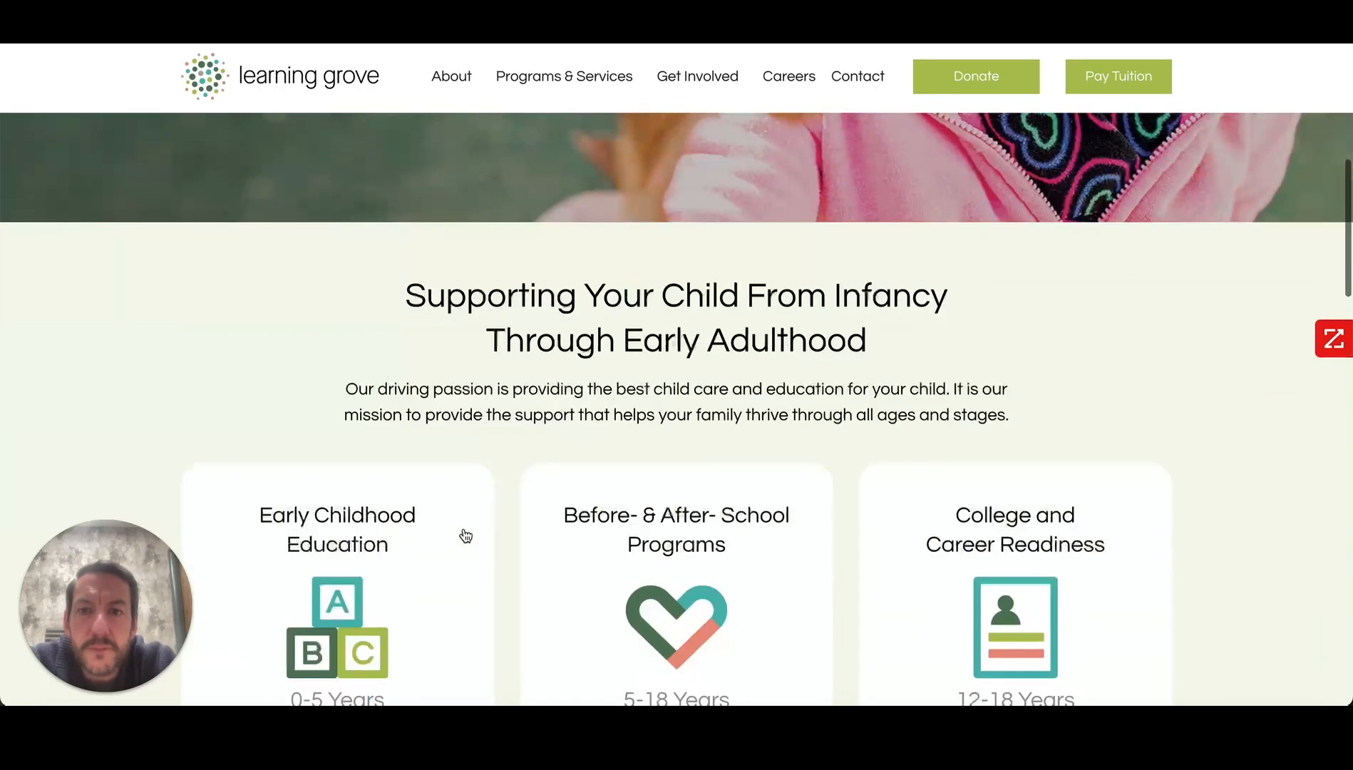
{"action": "key", "text": "super+w"}
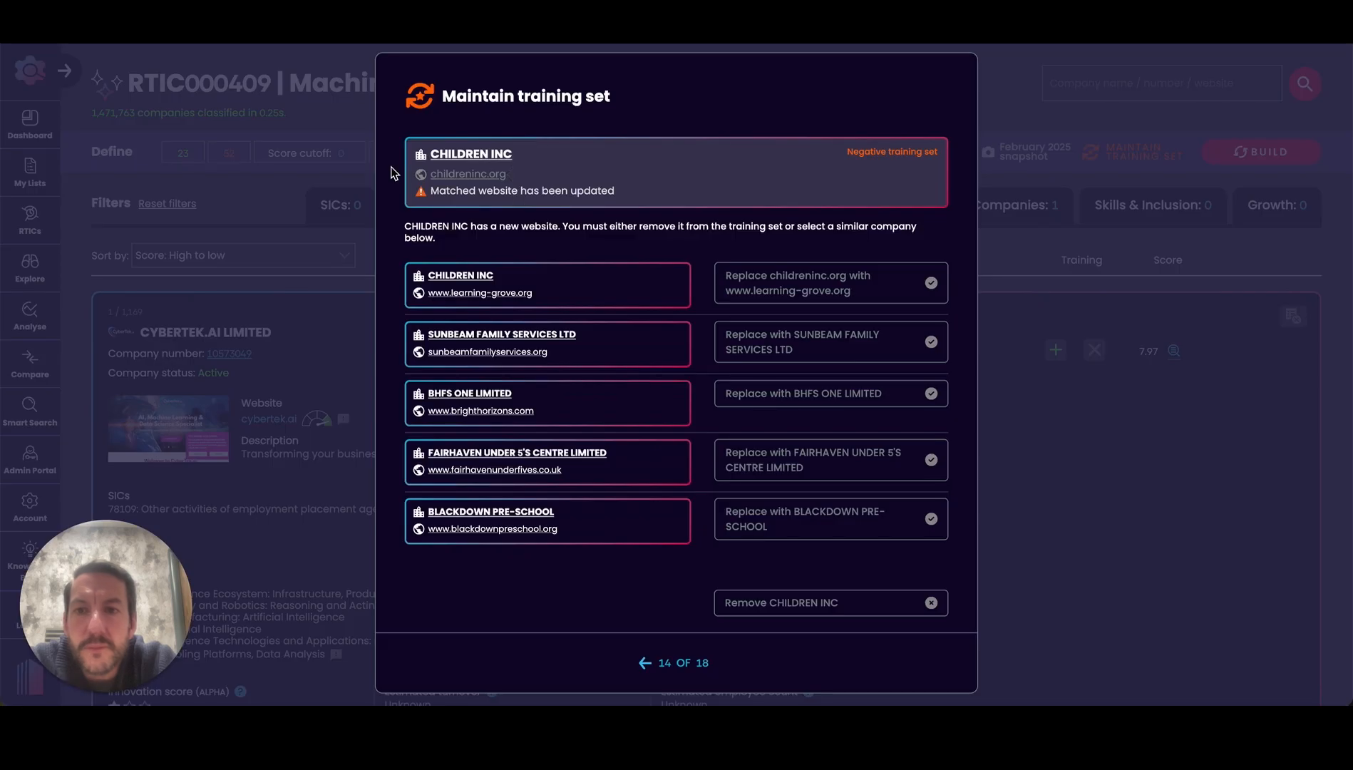
{"action": "left_click", "coordinate": [463, 175]}
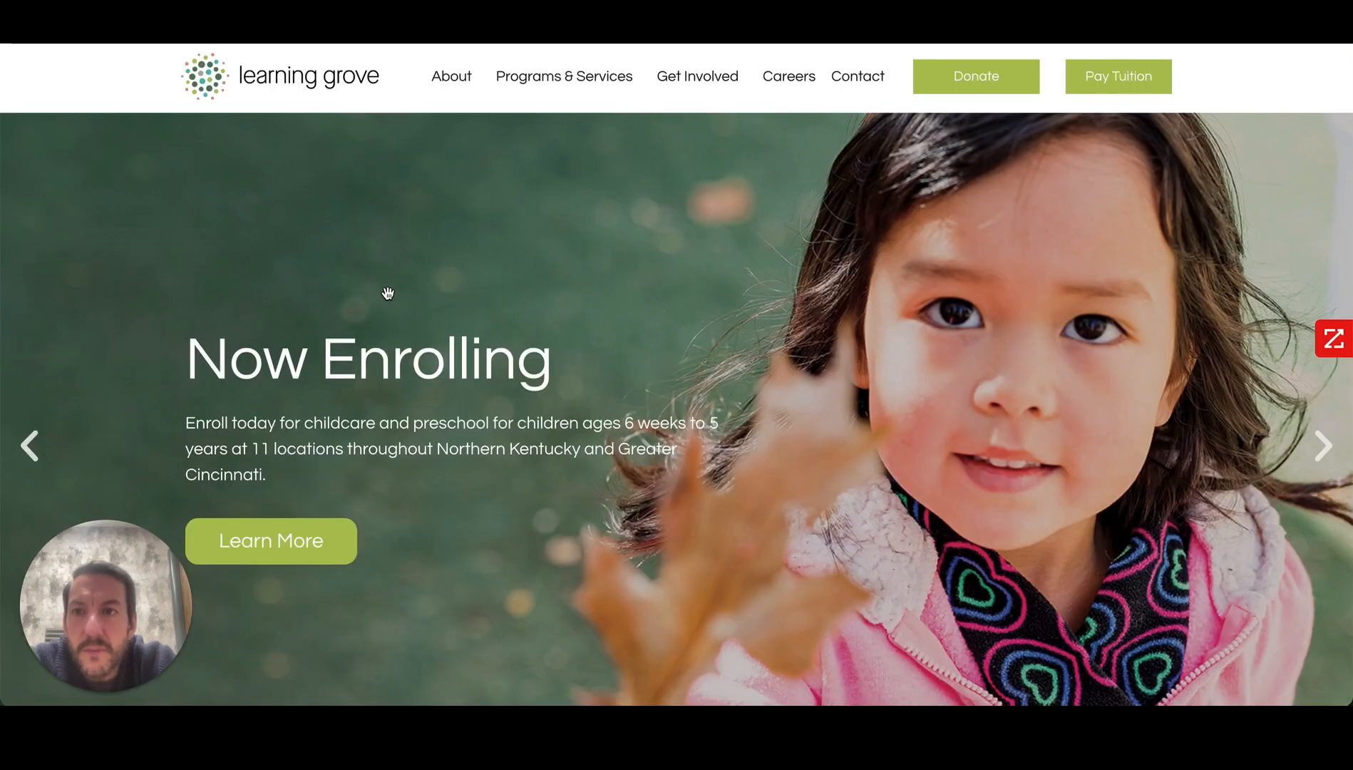
{"action": "key", "text": "super+w"}
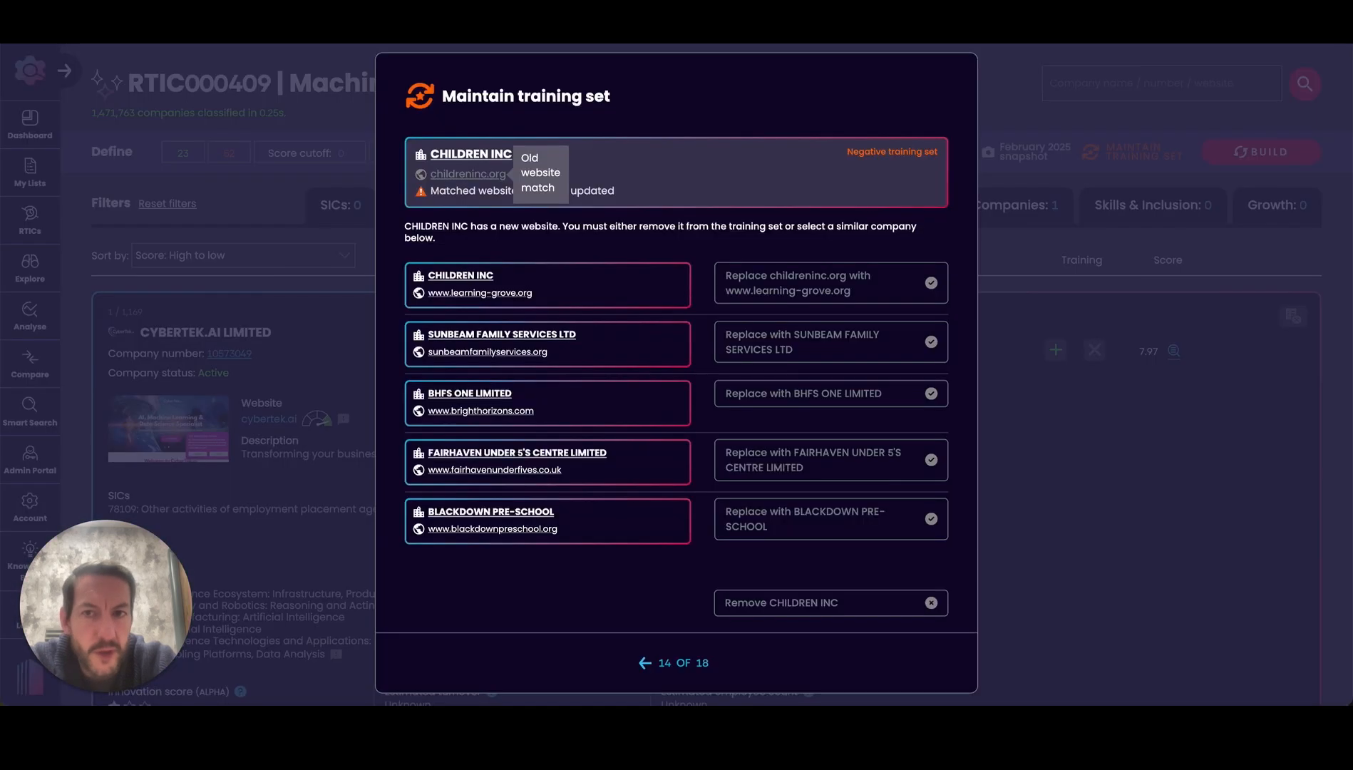
{"action": "left_click", "coordinate": [842, 291]}
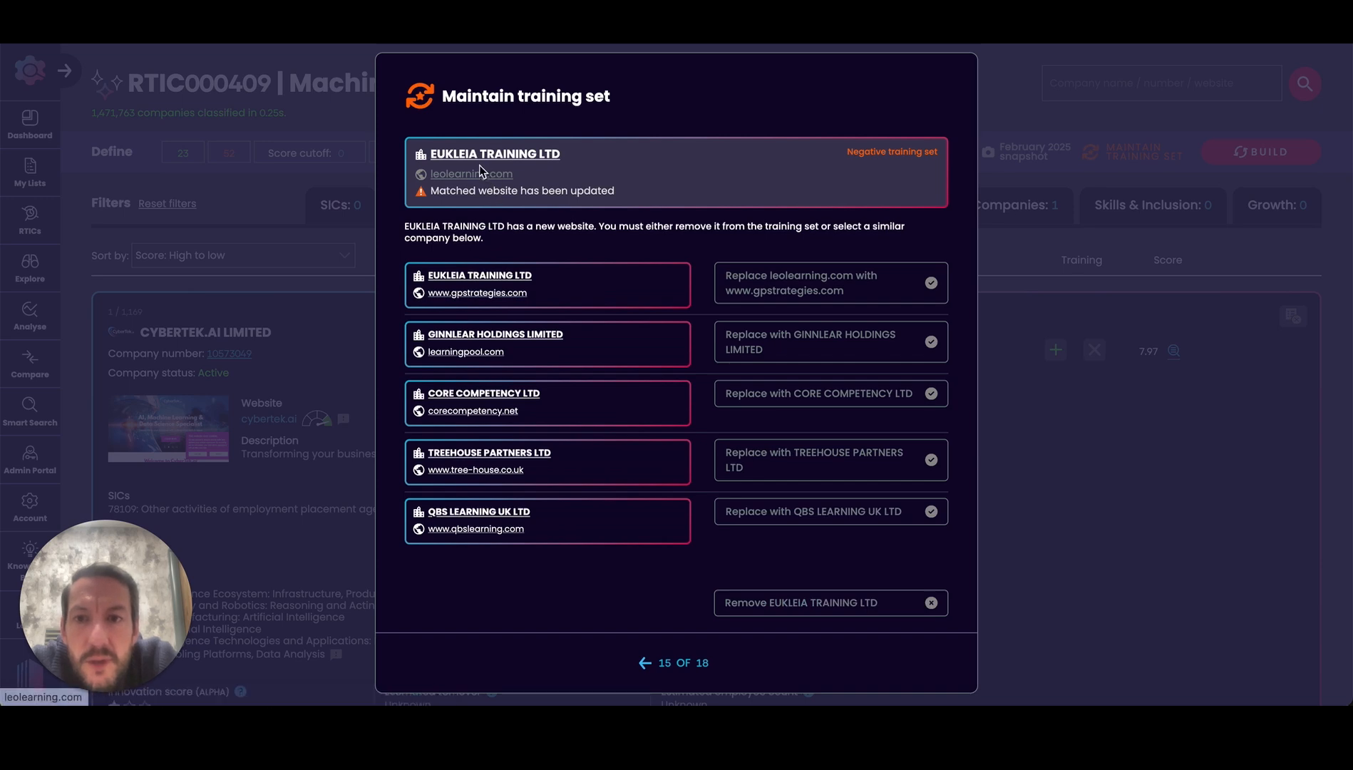
{"action": "left_click", "coordinate": [489, 180]}
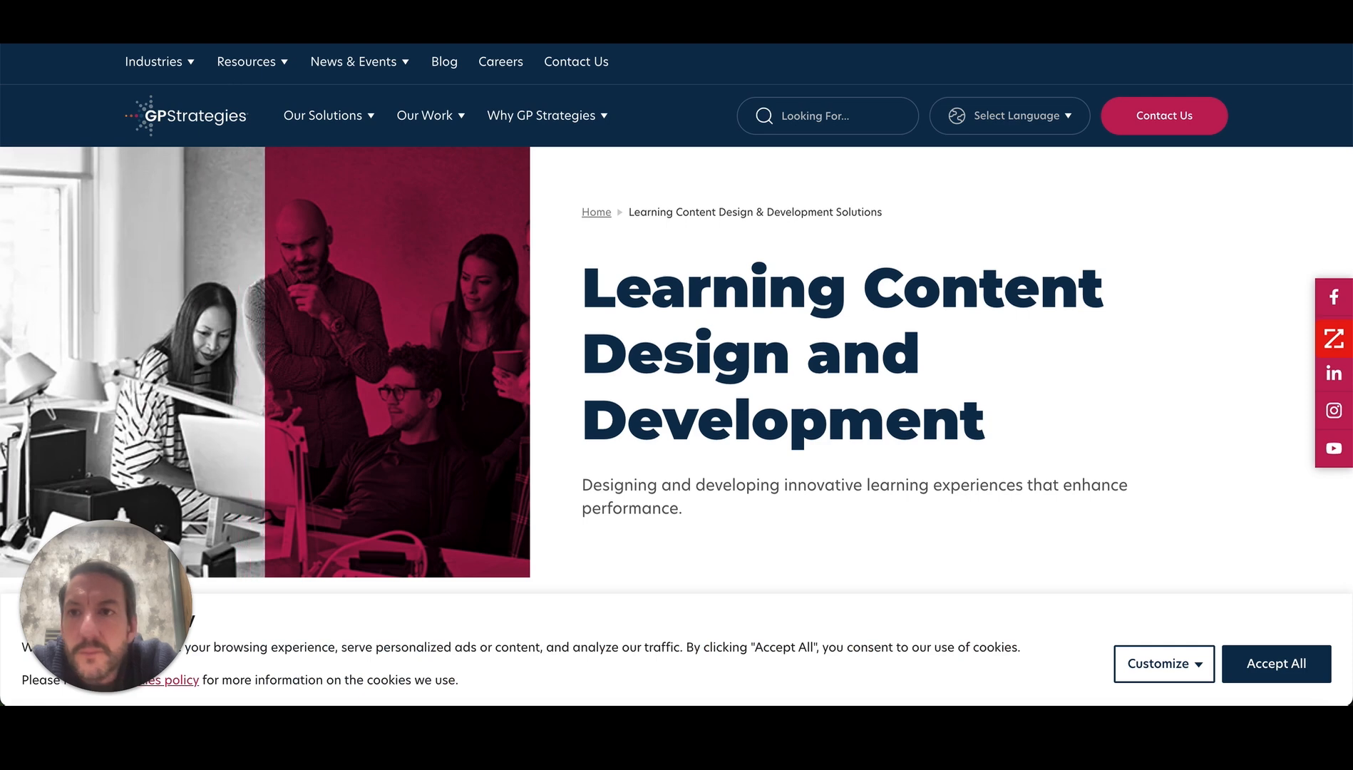
{"action": "left_click", "coordinate": [142, 21]}
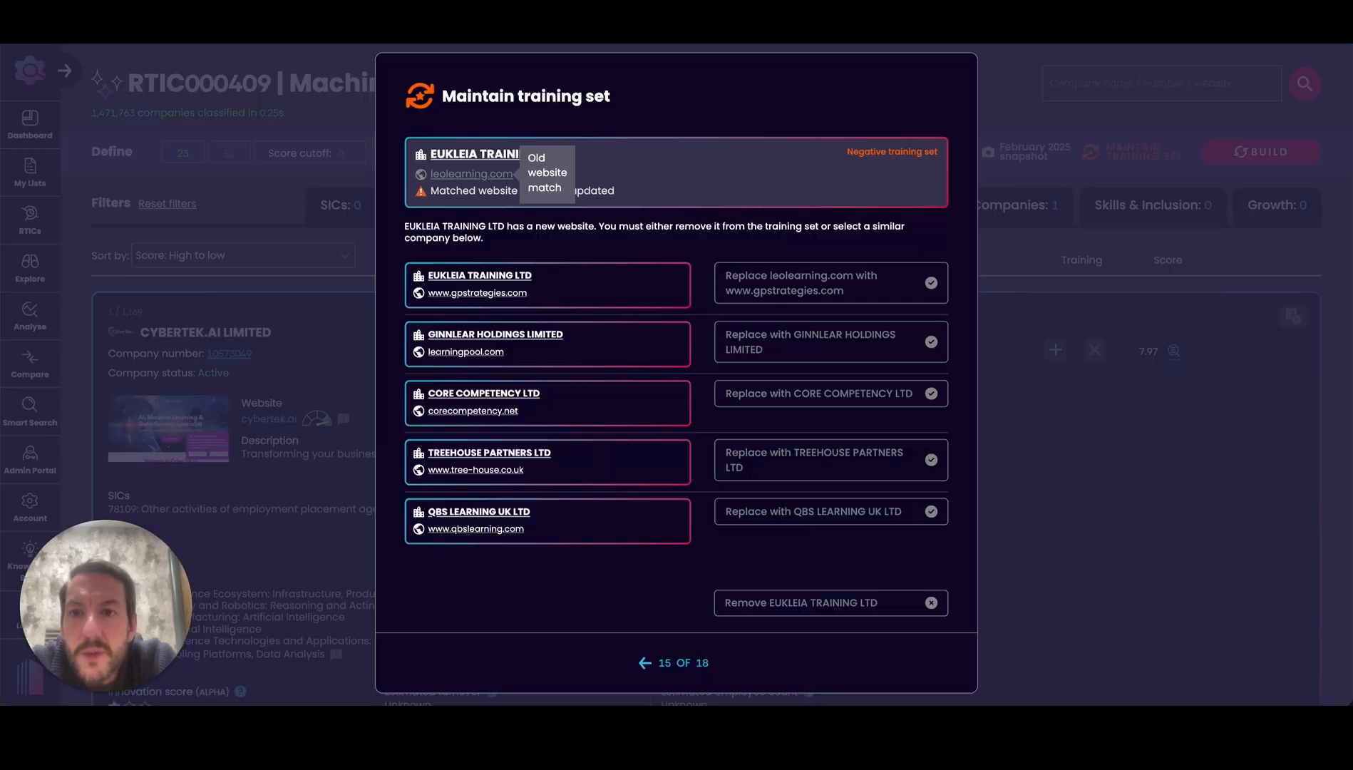
{"action": "left_click", "coordinate": [830, 296]}
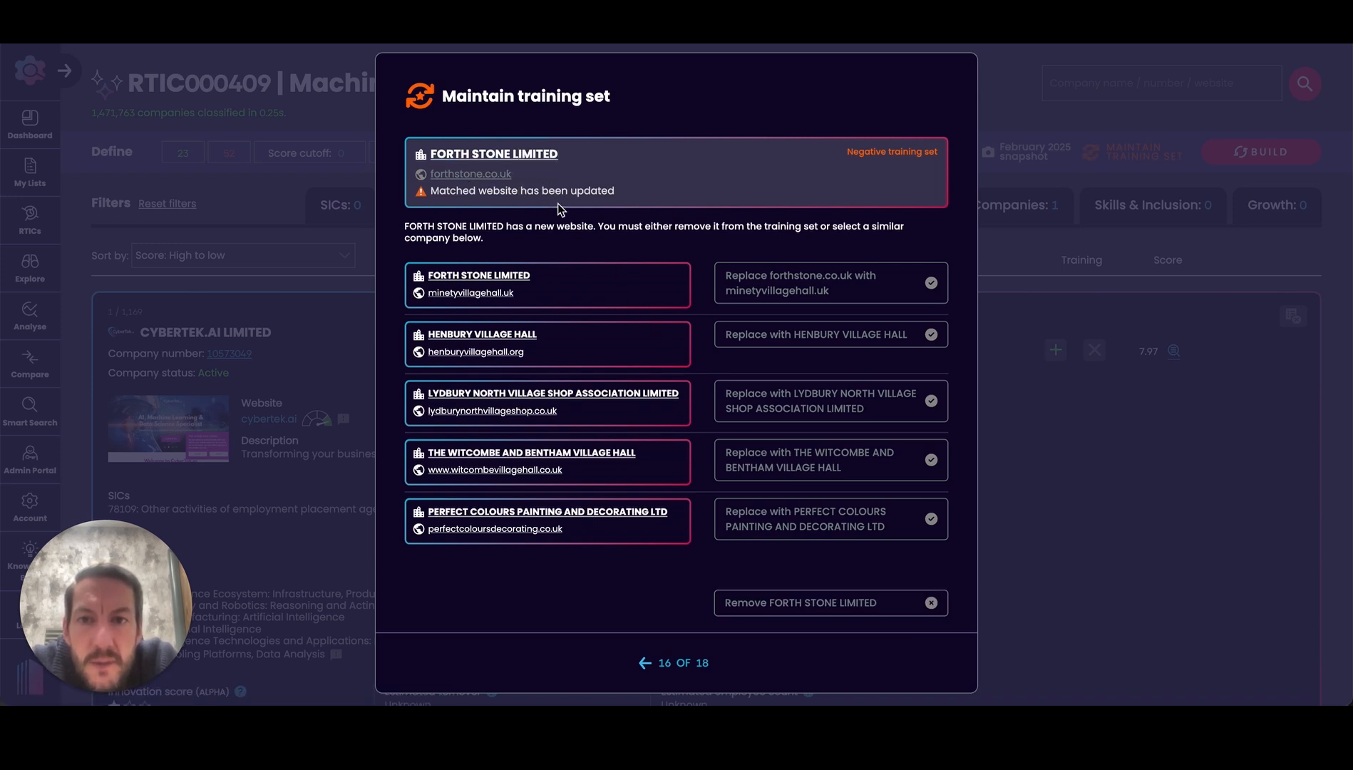
- Check both websites listed for FORTH STONE LIMITED, and replace forthstone.co.uk with minetyvillagehall.uk
{"action": "left_click", "coordinate": [474, 182]}
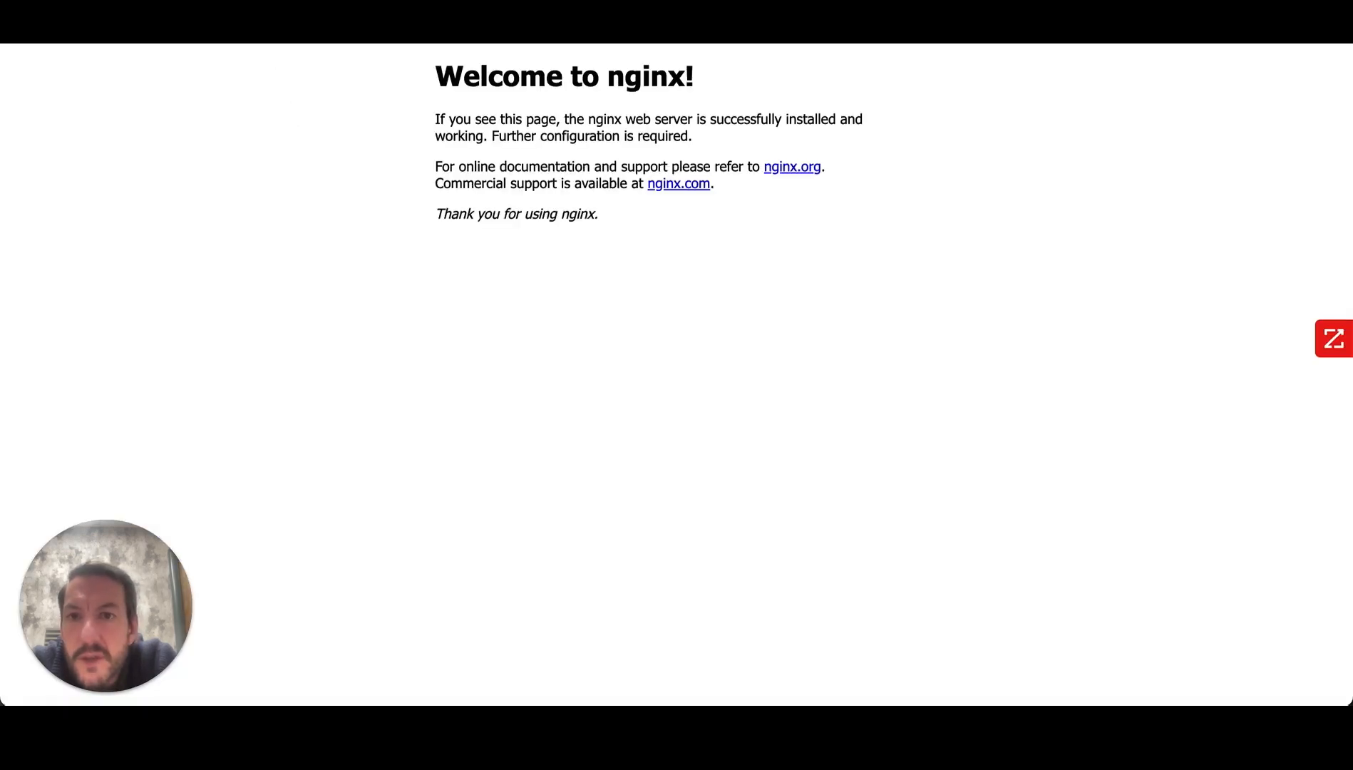
{"action": "key", "text": "super+w"}
{"action": "left_click", "coordinate": [474, 294]}
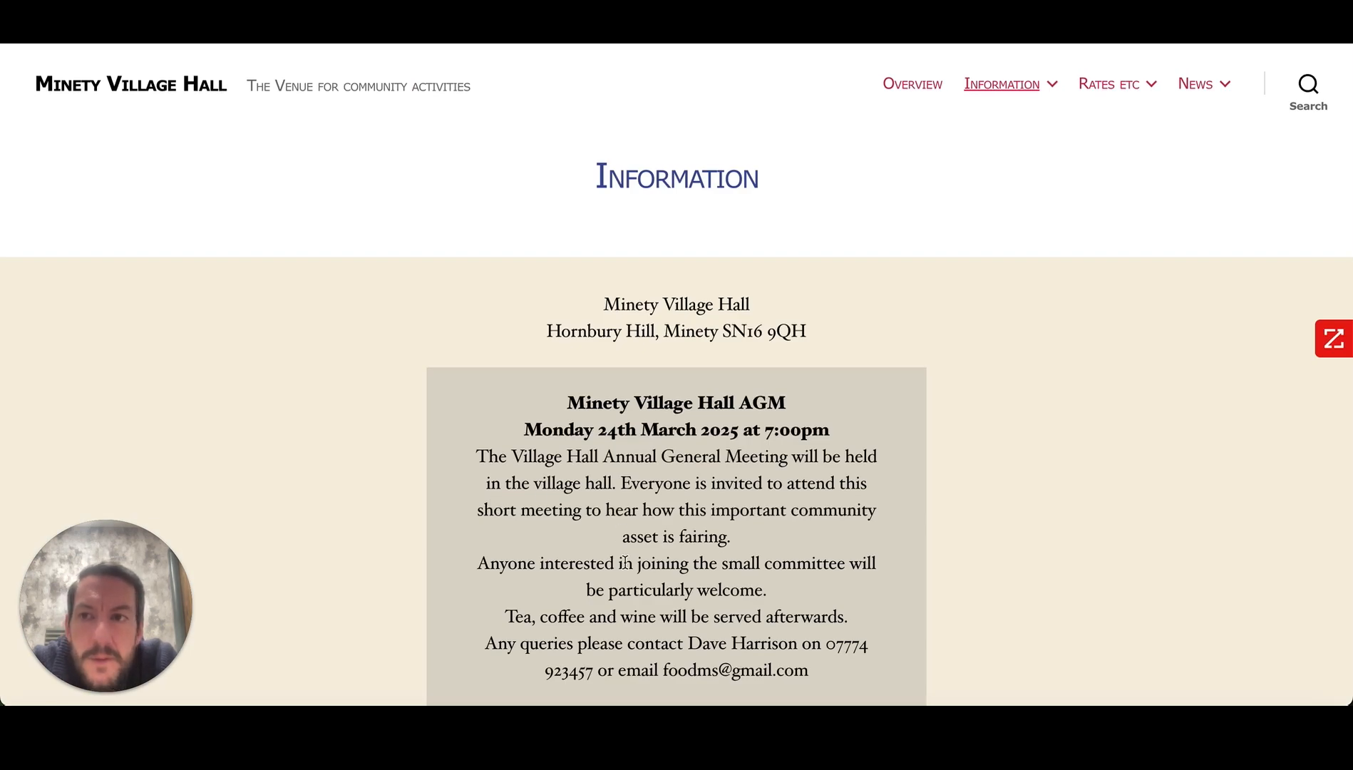
{"action": "scroll", "coordinate": [624, 563], "scroll_direction": "down", "scroll_amount": 8}
{"action": "scroll", "coordinate": [625, 563], "scroll_direction": "up", "scroll_amount": 8}
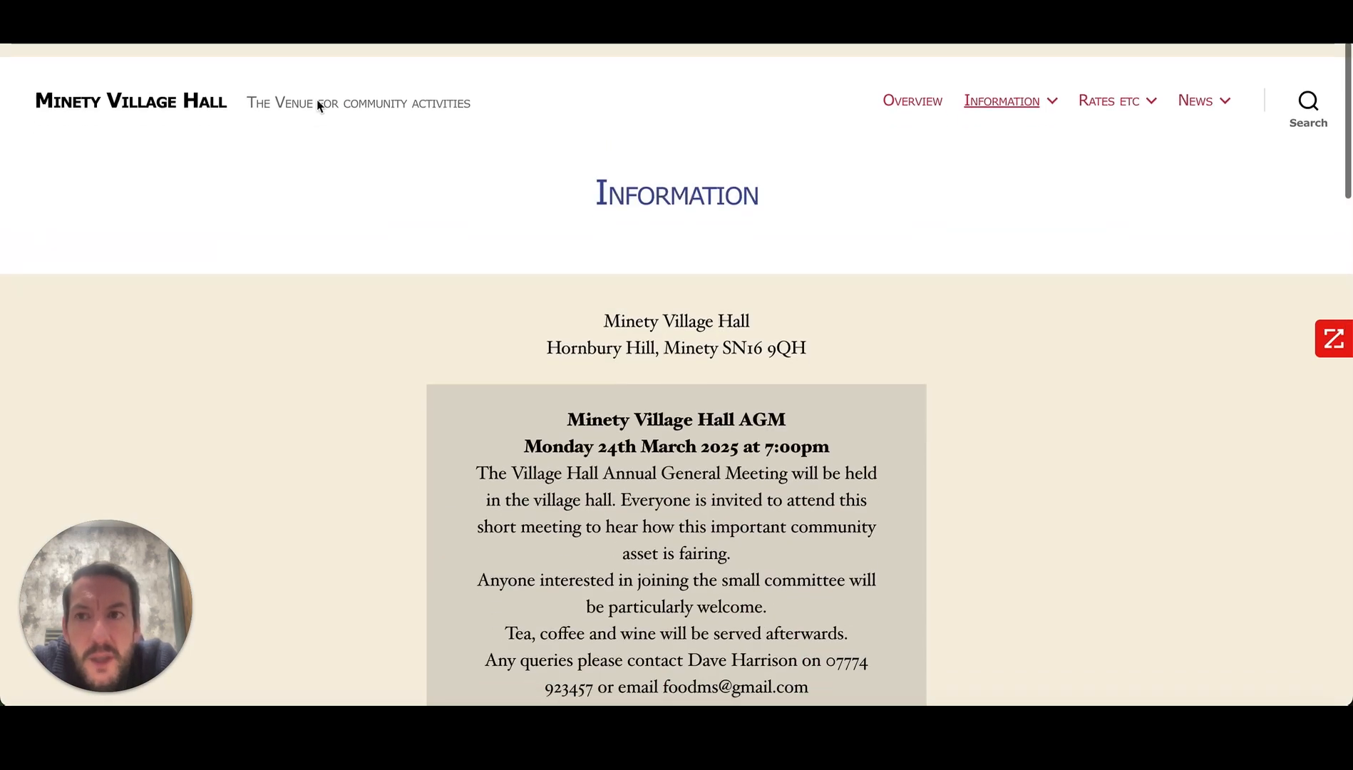
{"action": "key", "text": "super+w"}
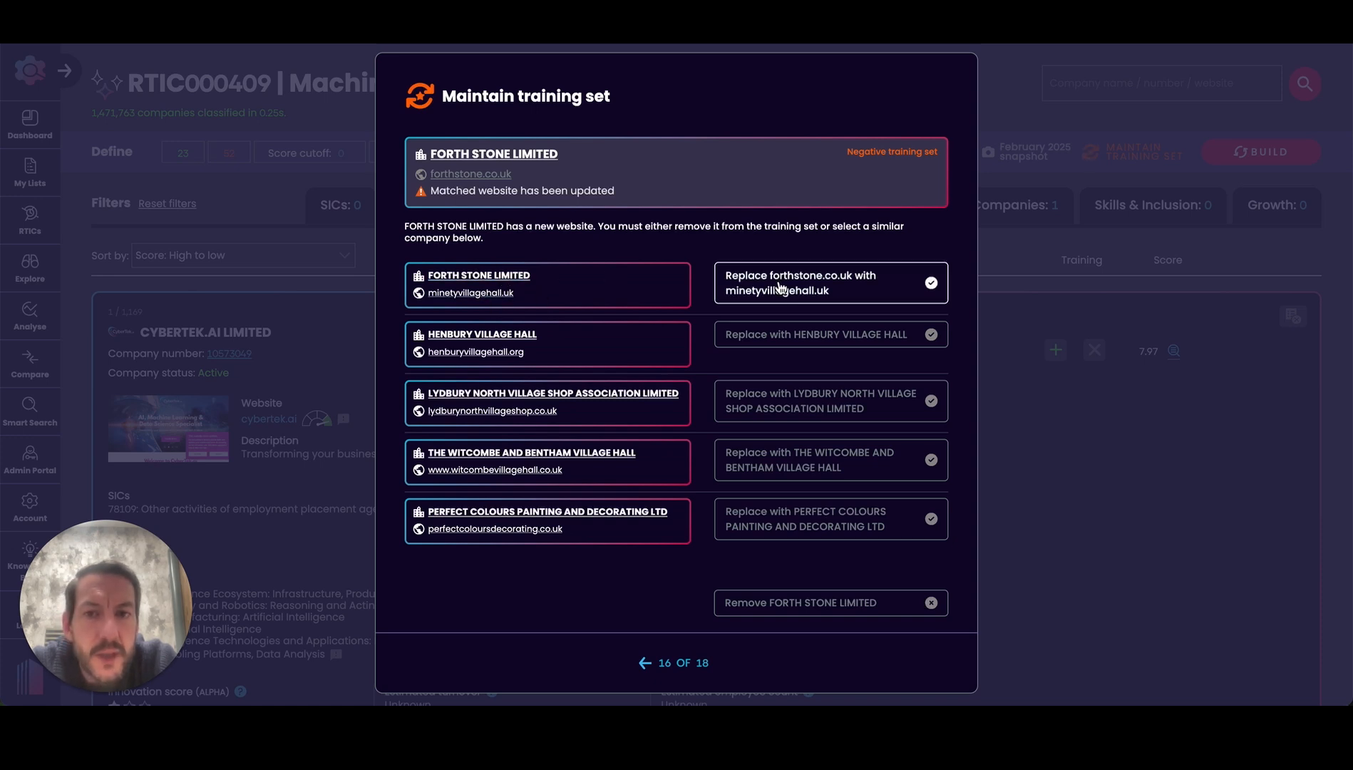
{"action": "left_click", "coordinate": [841, 290]}
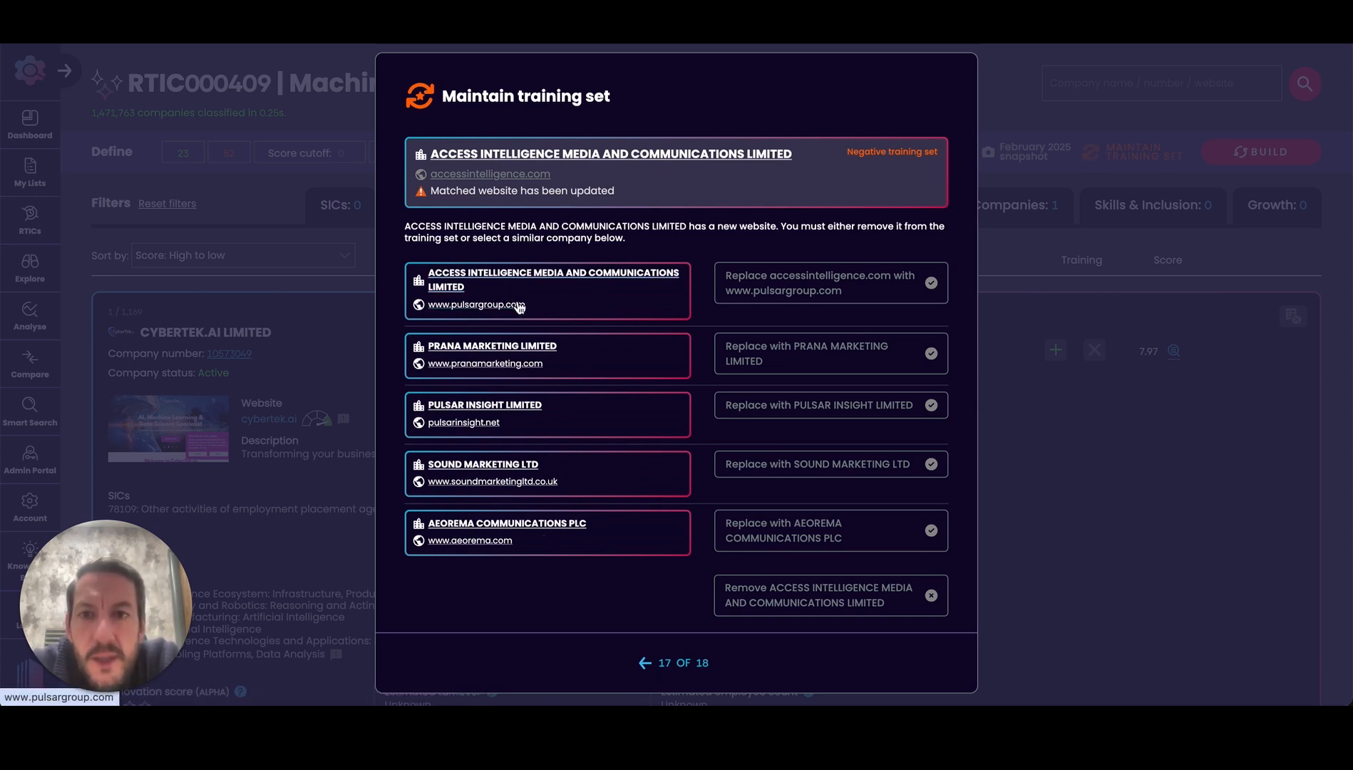
{"action": "left_click", "coordinate": [491, 176]}
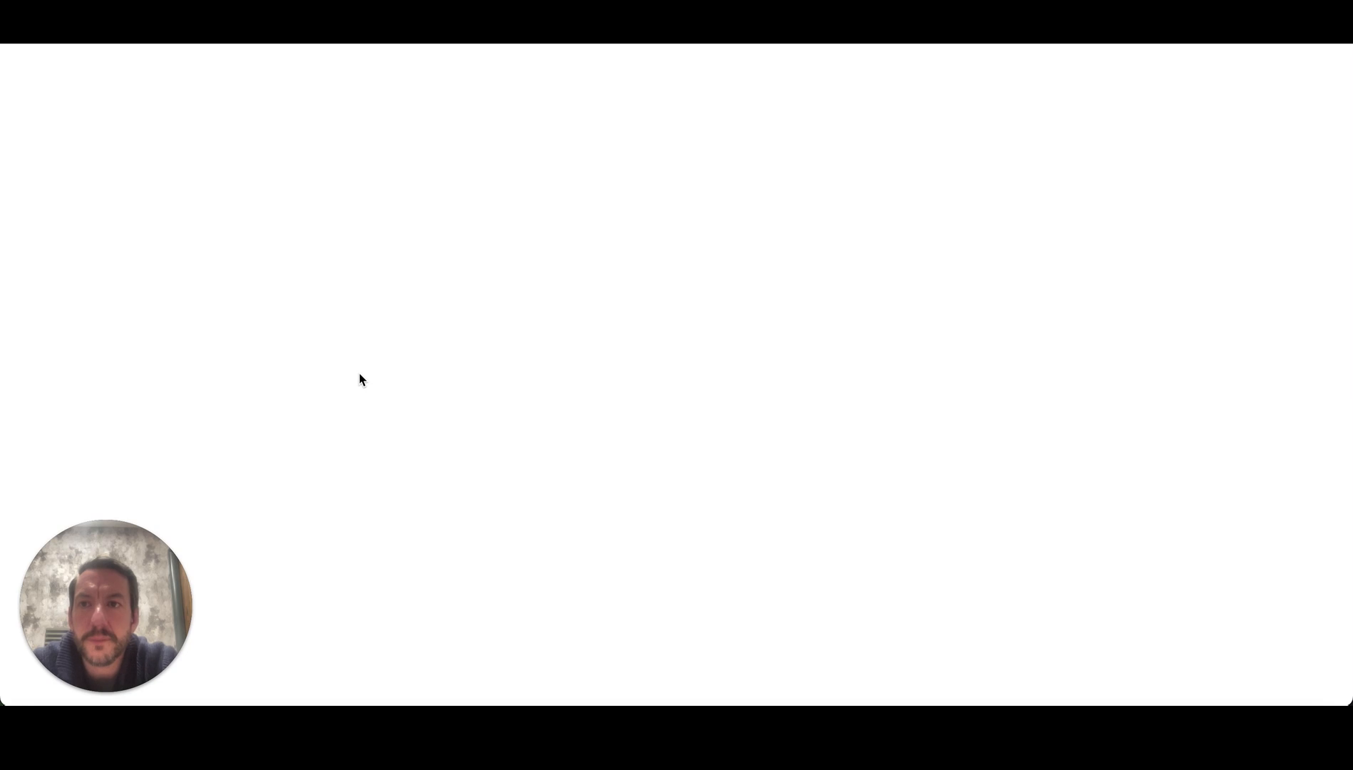
{"action": "key", "text": "super+w"}
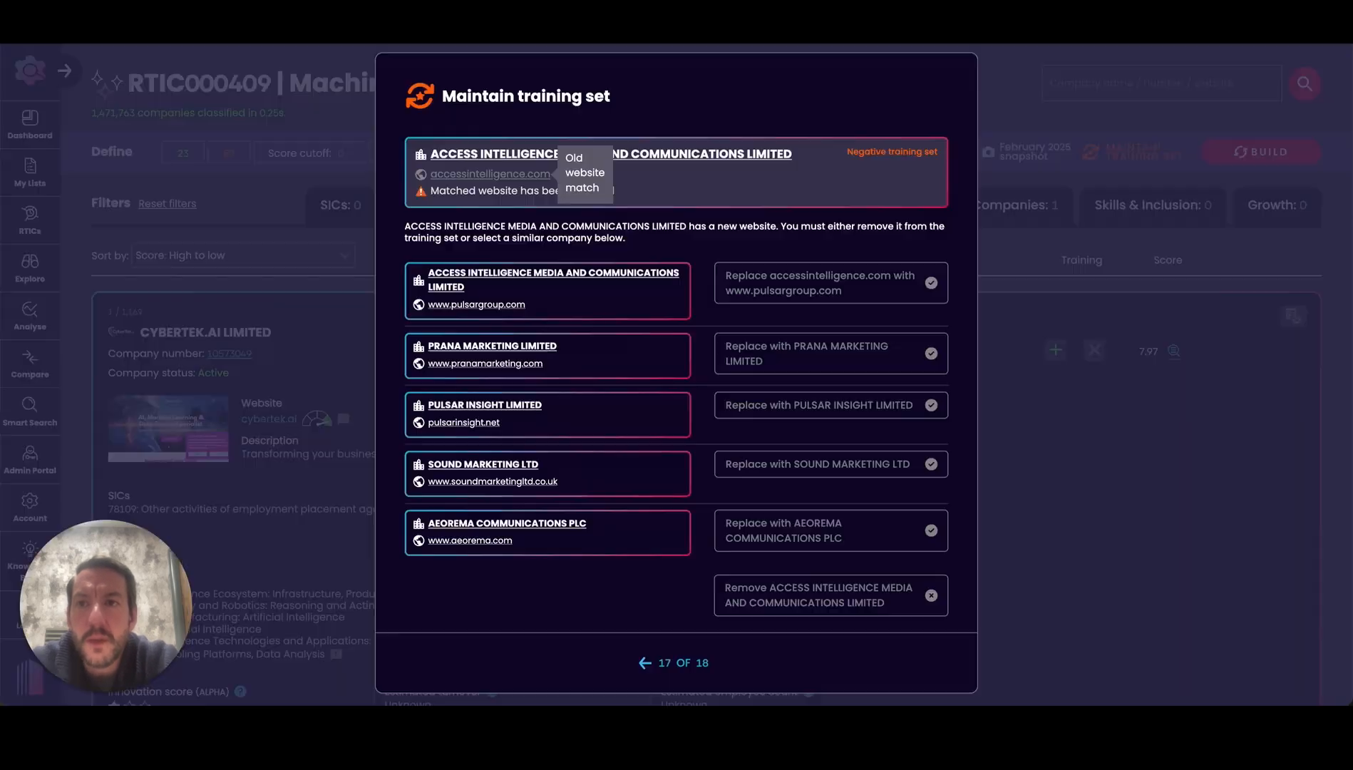
{"action": "left_click", "coordinate": [486, 305]}
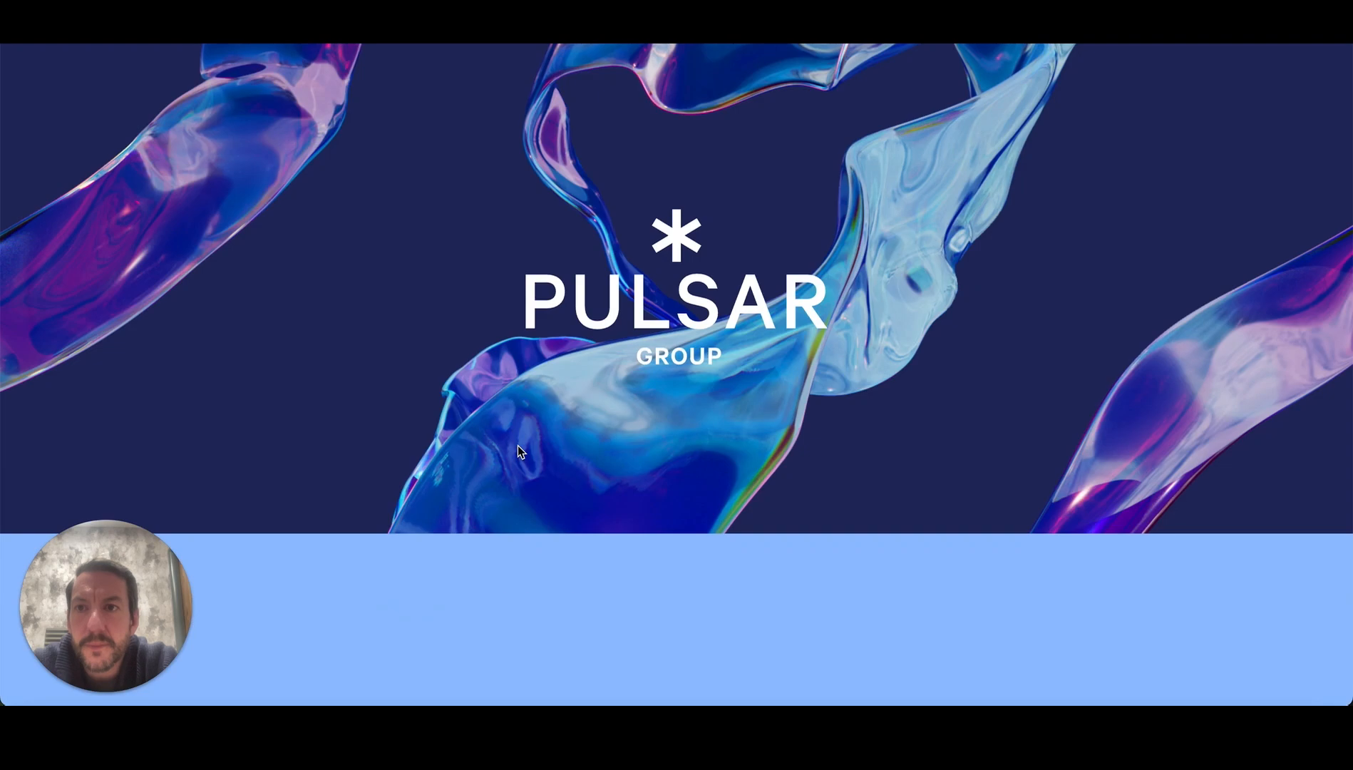
{"action": "scroll", "coordinate": [591, 535], "scroll_direction": "down", "scroll_amount": 1}
{"action": "scroll", "coordinate": [591, 535], "scroll_direction": "down", "scroll_amount": 3}
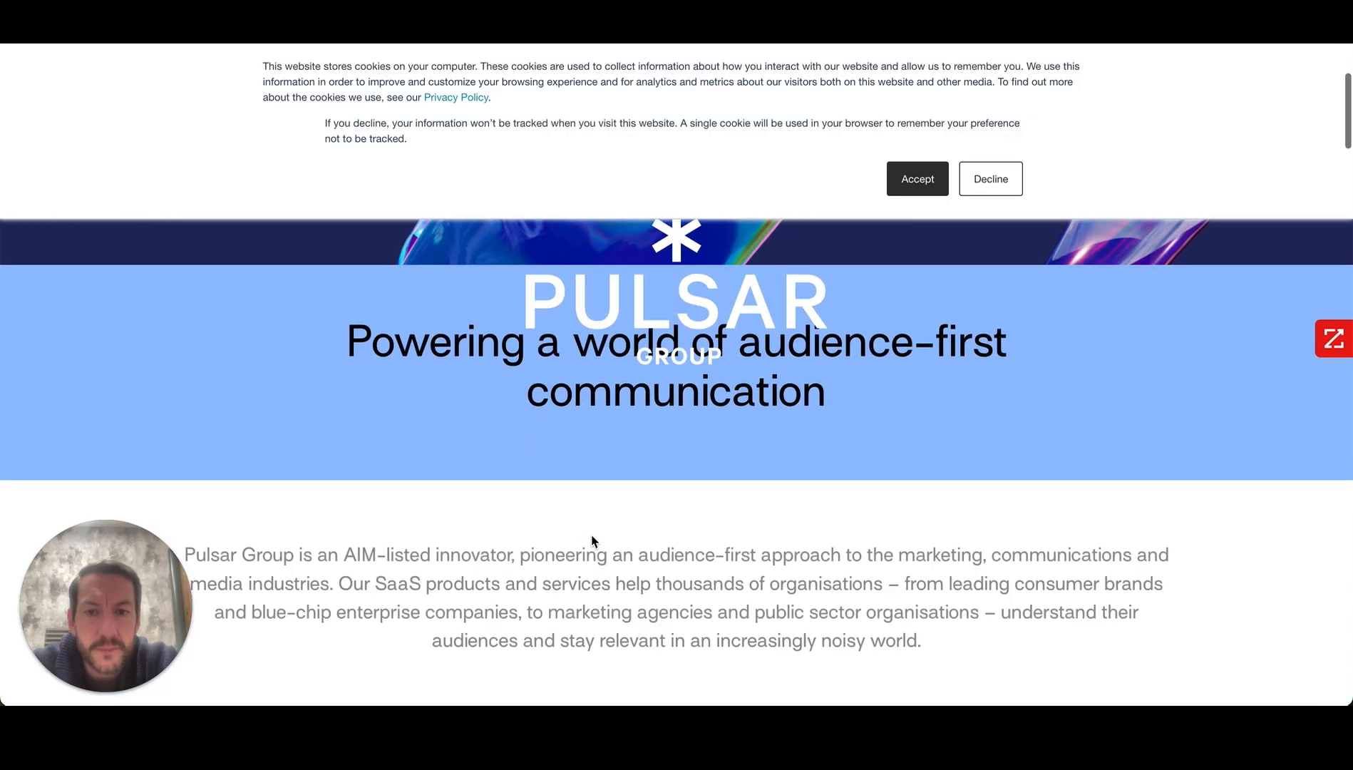
{"action": "scroll", "coordinate": [591, 535], "scroll_direction": "down", "scroll_amount": 3}
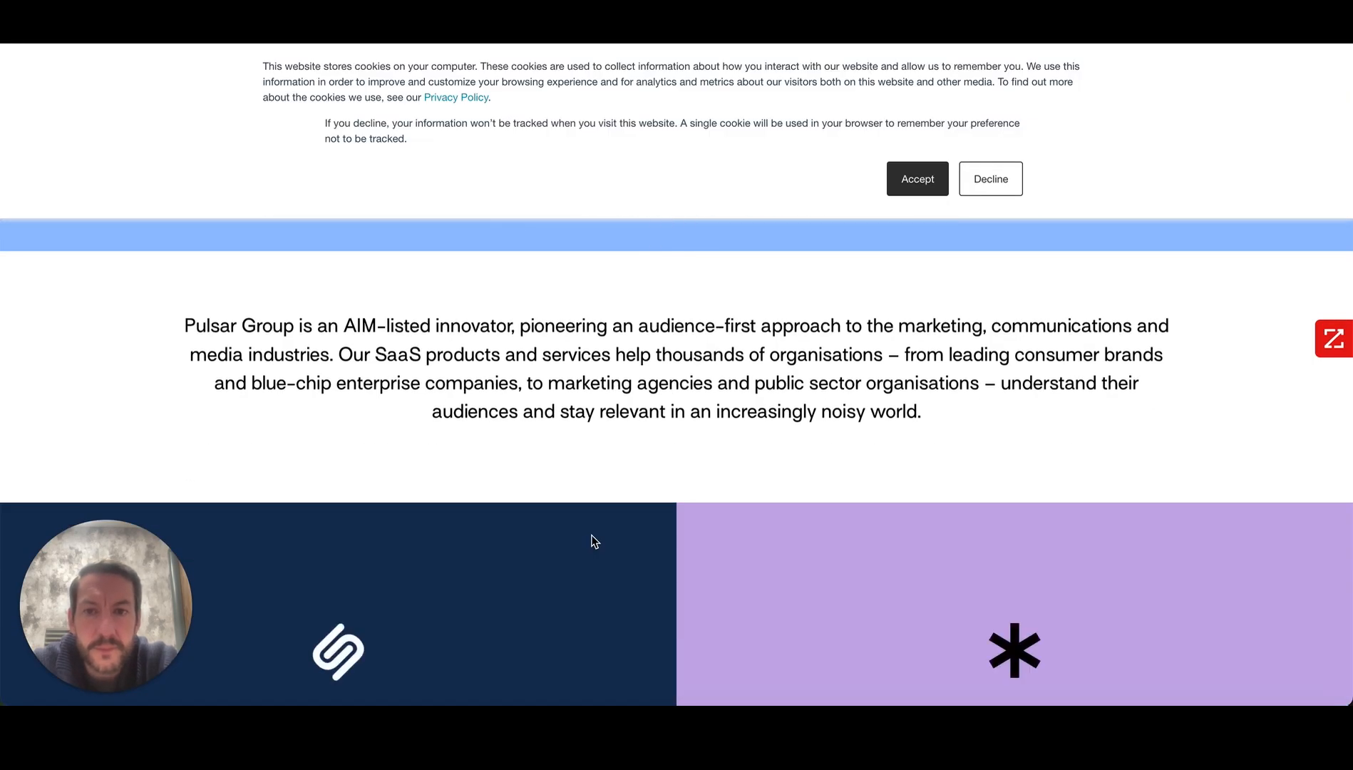
{"action": "scroll", "coordinate": [591, 497], "scroll_direction": "down", "scroll_amount": 1}
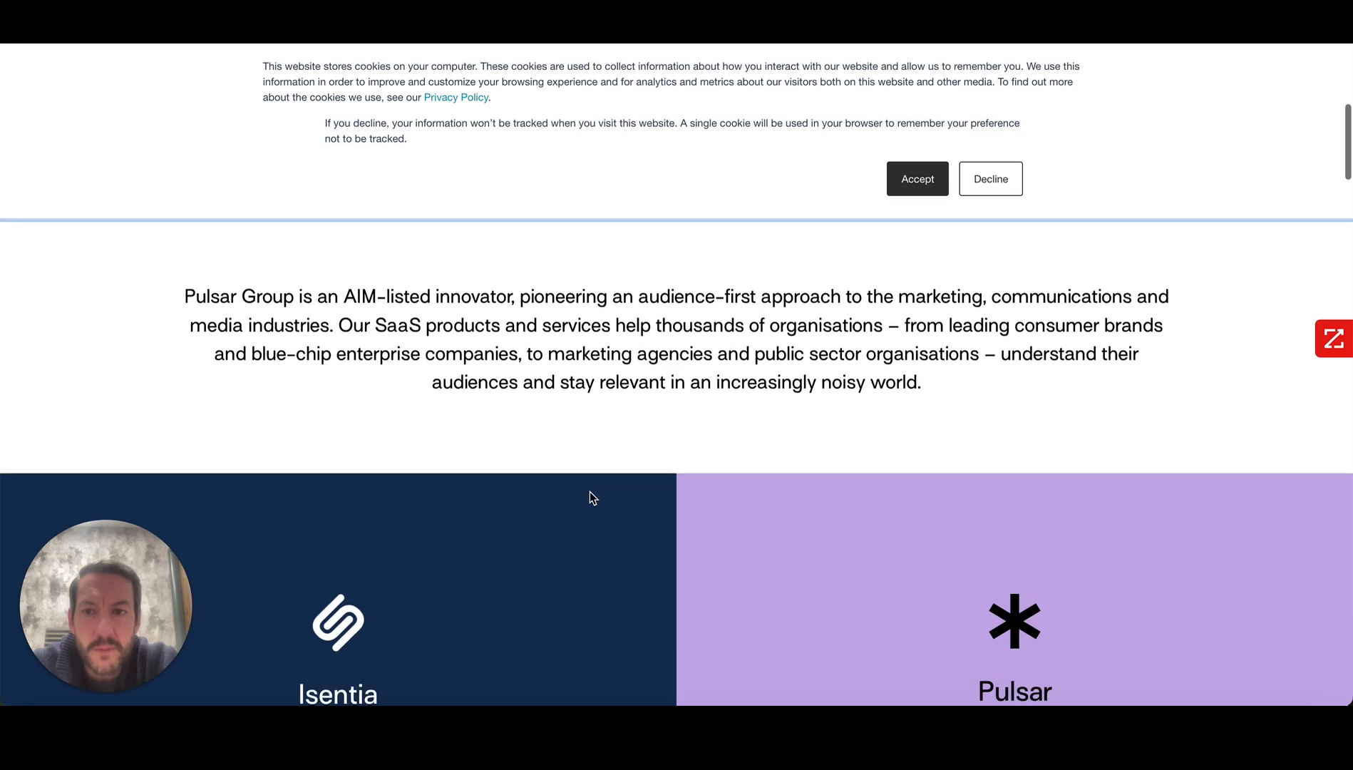
{"action": "scroll", "coordinate": [670, 368], "scroll_direction": "down", "scroll_amount": 3}
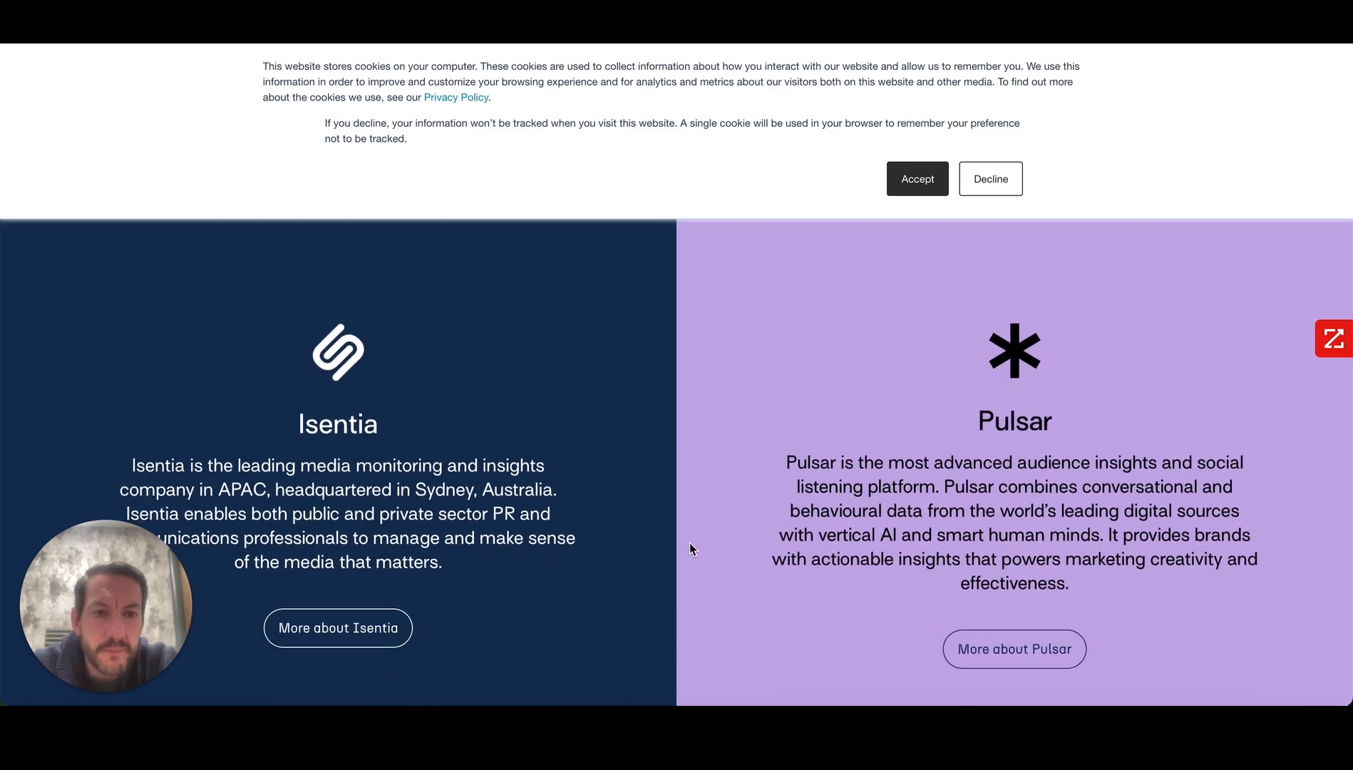
{"action": "scroll", "coordinate": [689, 543], "scroll_direction": "down", "scroll_amount": 8}
{"action": "scroll", "coordinate": [689, 543], "scroll_direction": "up", "scroll_amount": 18}
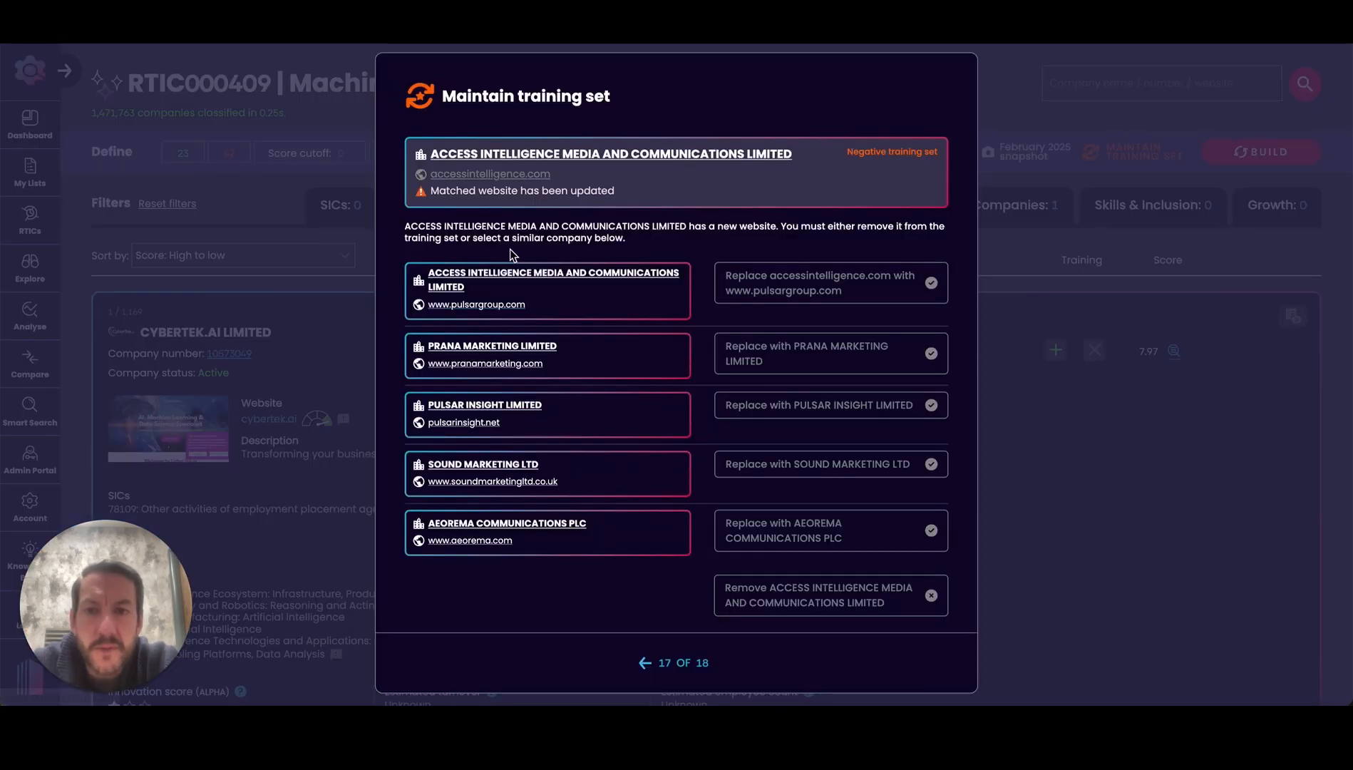
{"action": "left_click", "coordinate": [802, 288]}
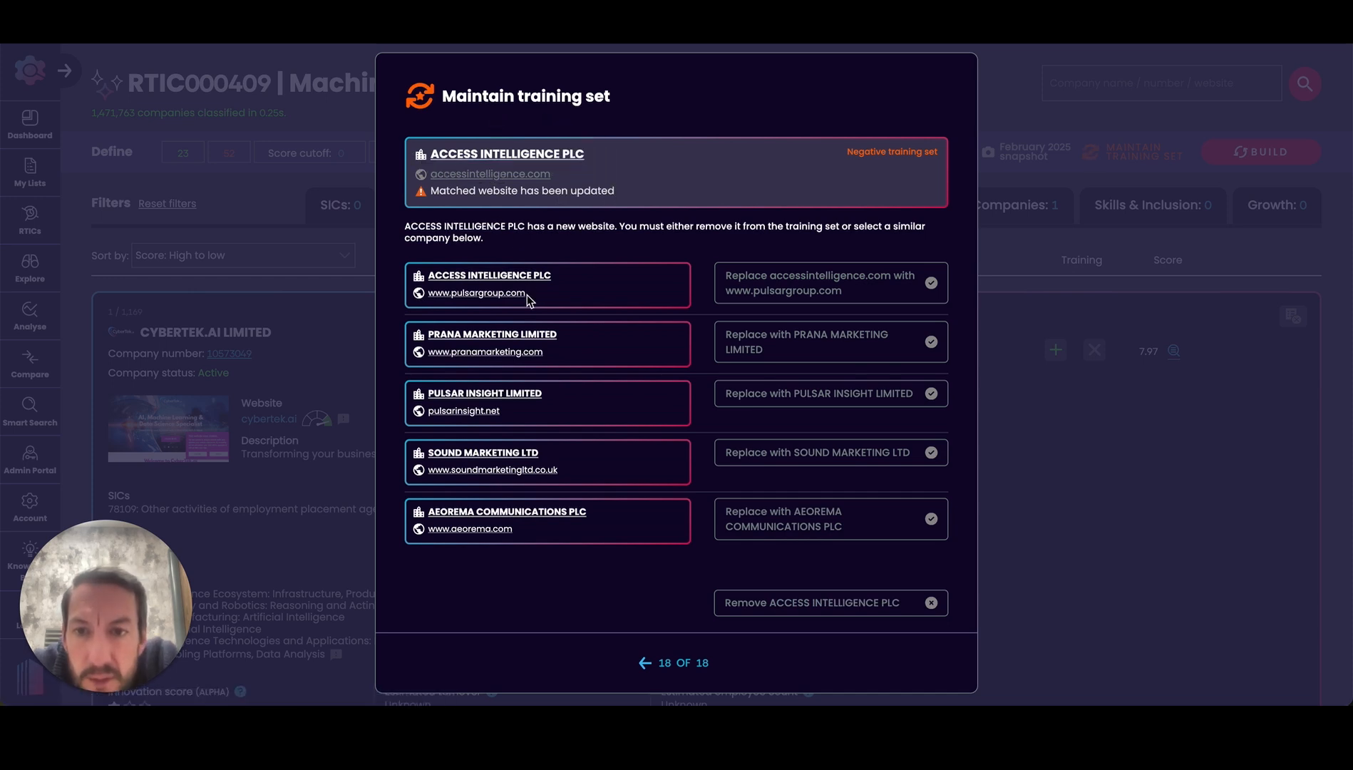
{"action": "left_click", "coordinate": [473, 178]}
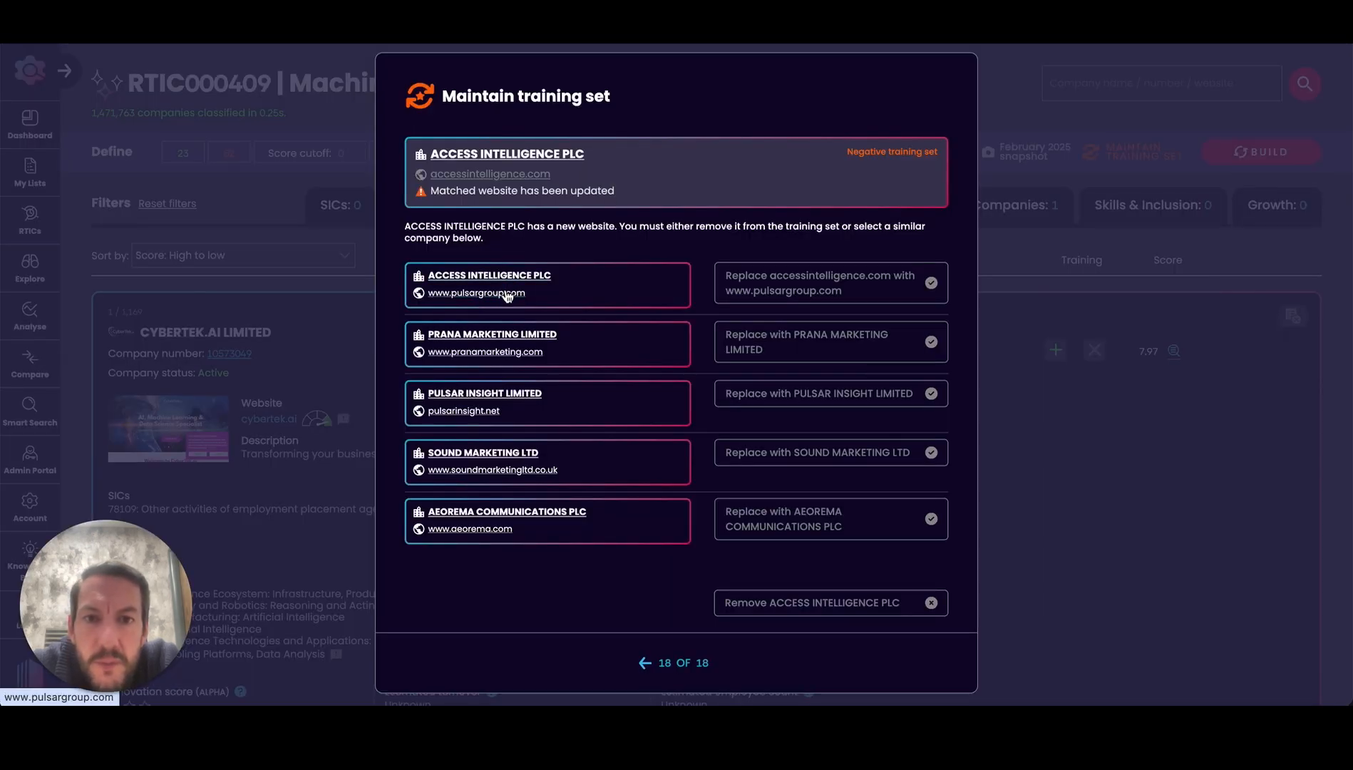
{"action": "left_click", "coordinate": [506, 294]}
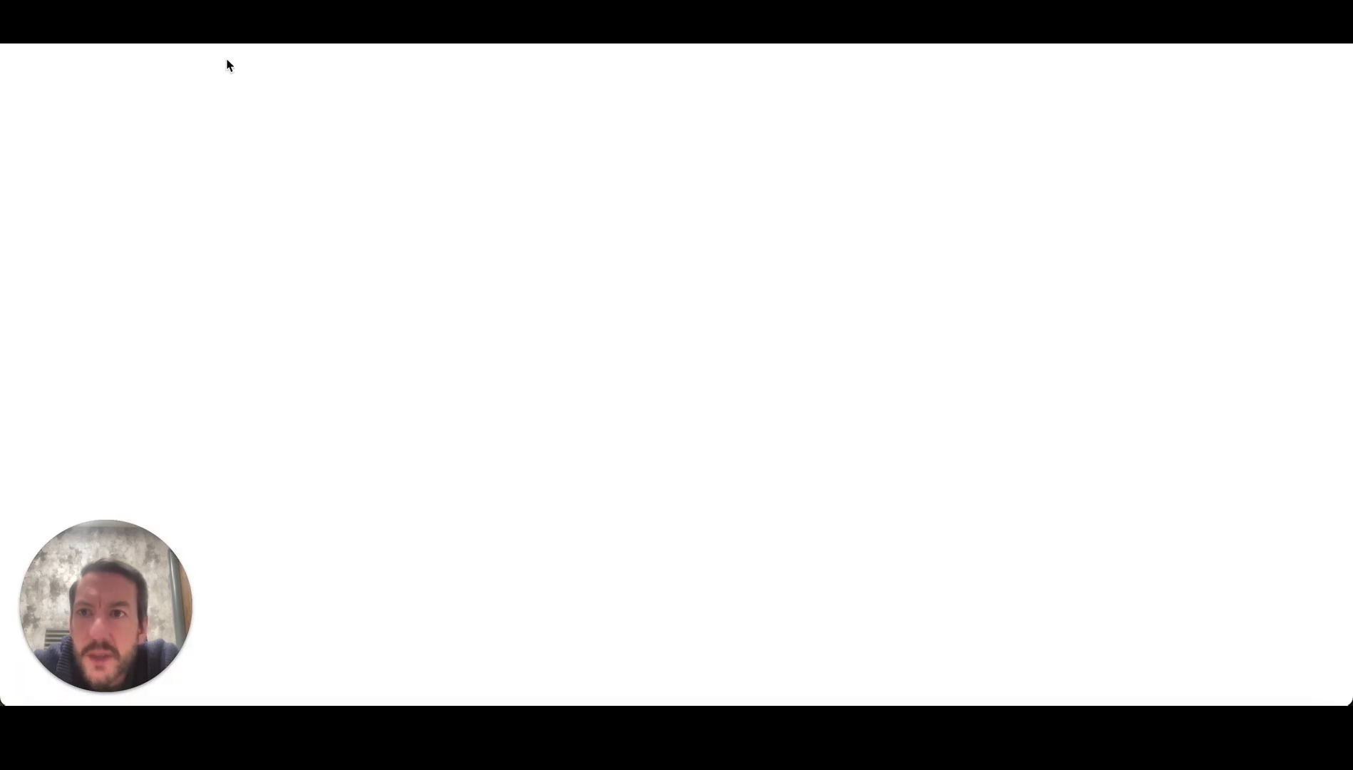
{"action": "scroll", "coordinate": [498, 462], "scroll_direction": "down", "scroll_amount": 8}
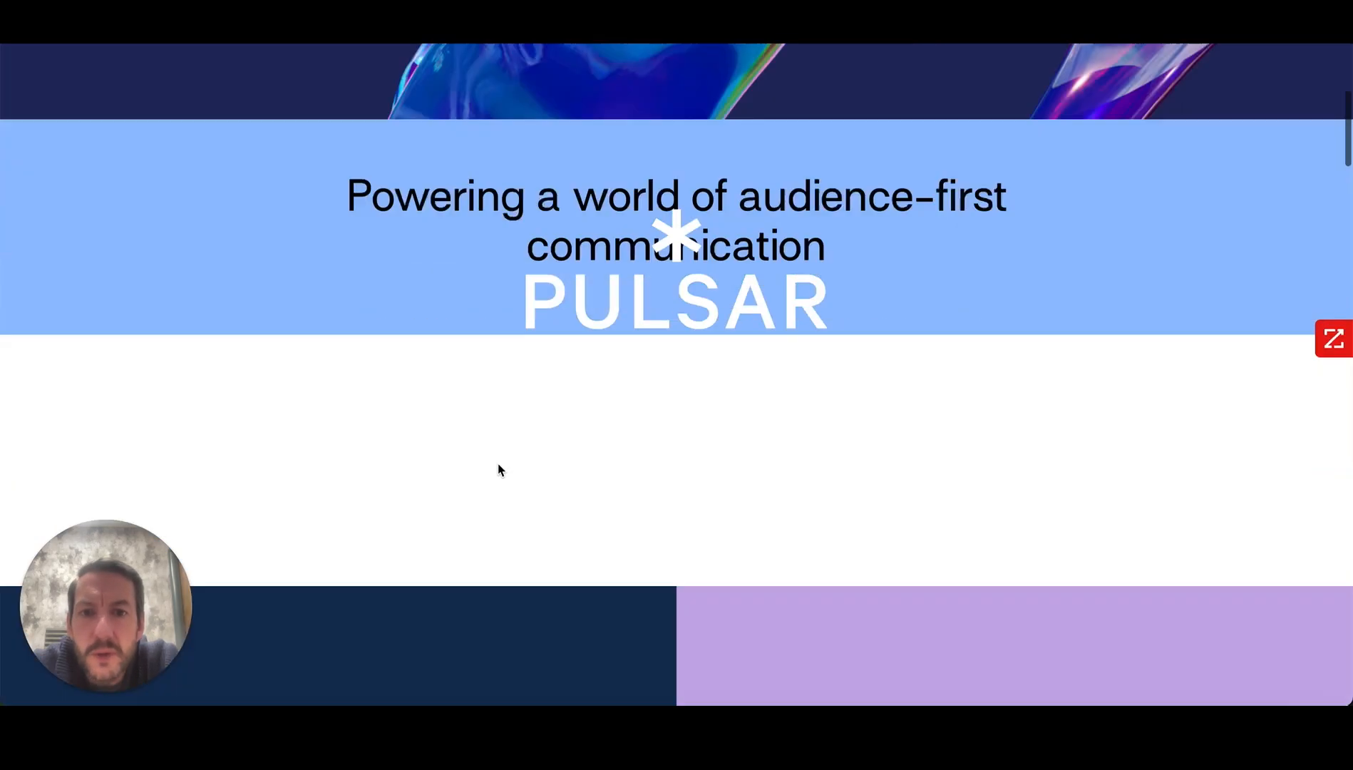
{"action": "scroll", "coordinate": [498, 462], "scroll_direction": "up", "scroll_amount": 6}
{"action": "scroll", "coordinate": [498, 463], "scroll_direction": "up", "scroll_amount": 3}
{"action": "key", "text": "super+w"}
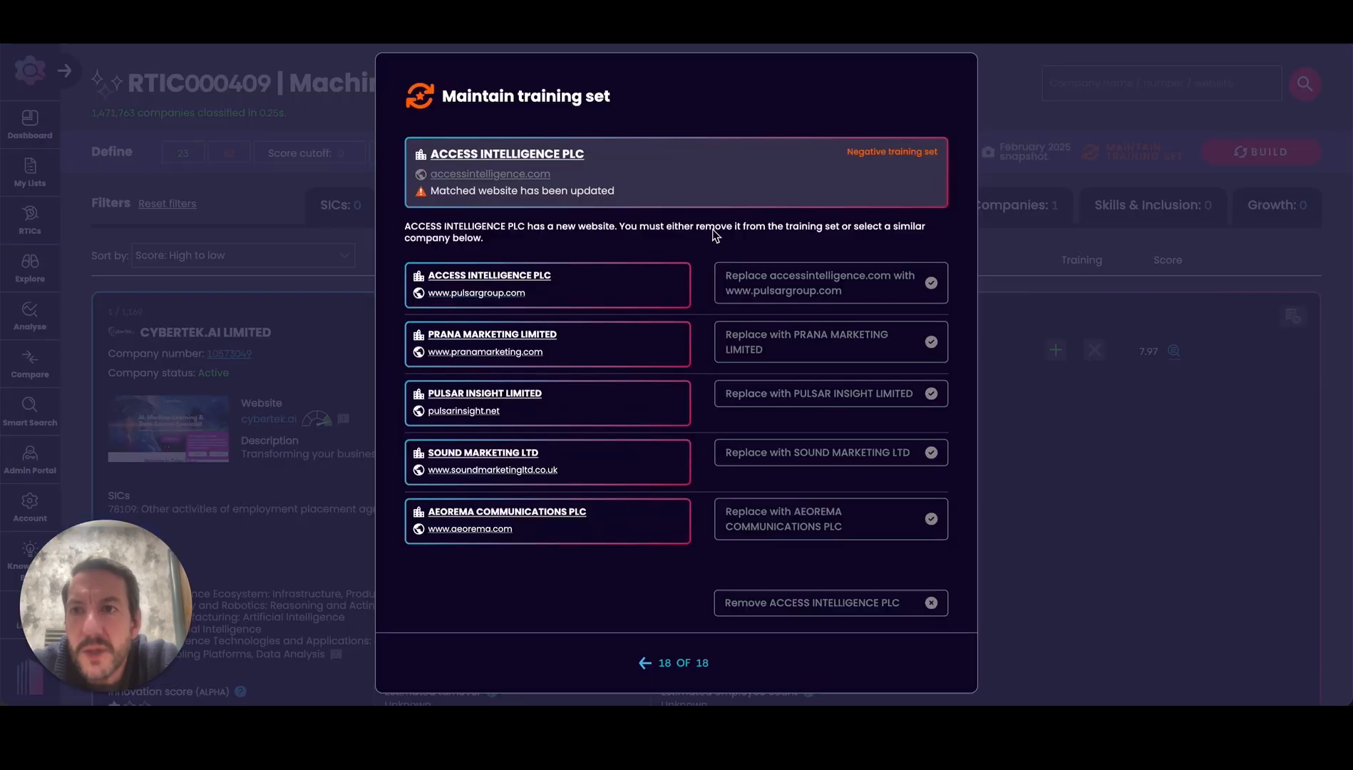
{"action": "left_click", "coordinate": [856, 296]}
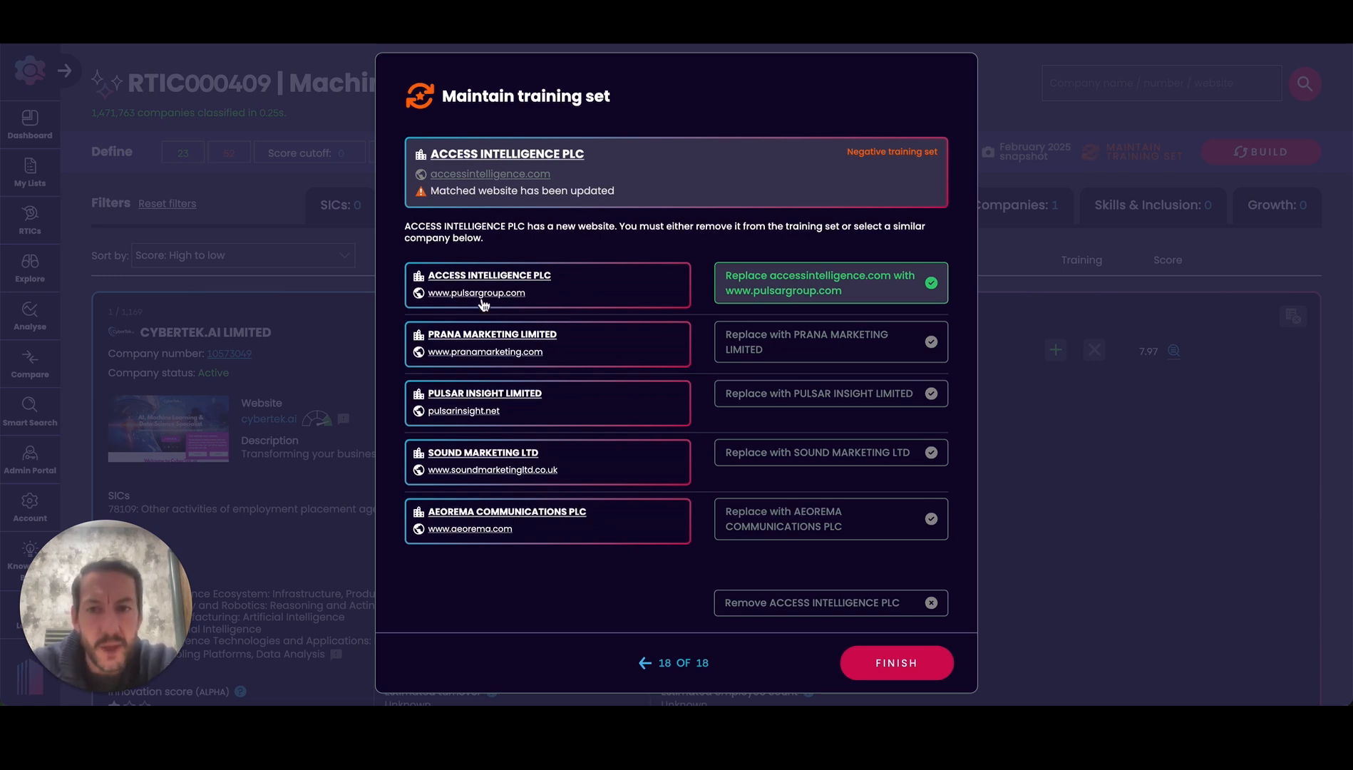
- Finish the training set maintenance and rebuild the Machine Learning list for review
{"action": "left_click", "coordinate": [891, 661]}
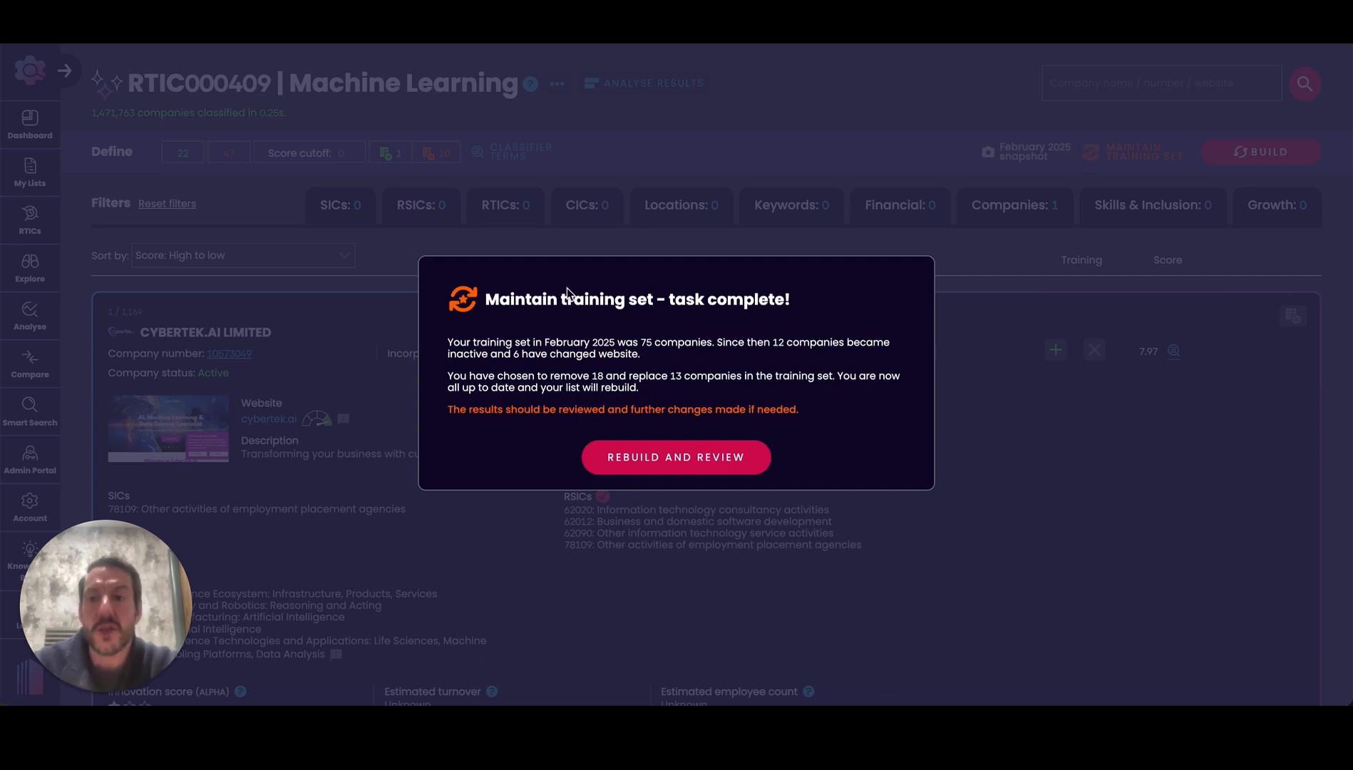
{"action": "left_click", "coordinate": [683, 465]}
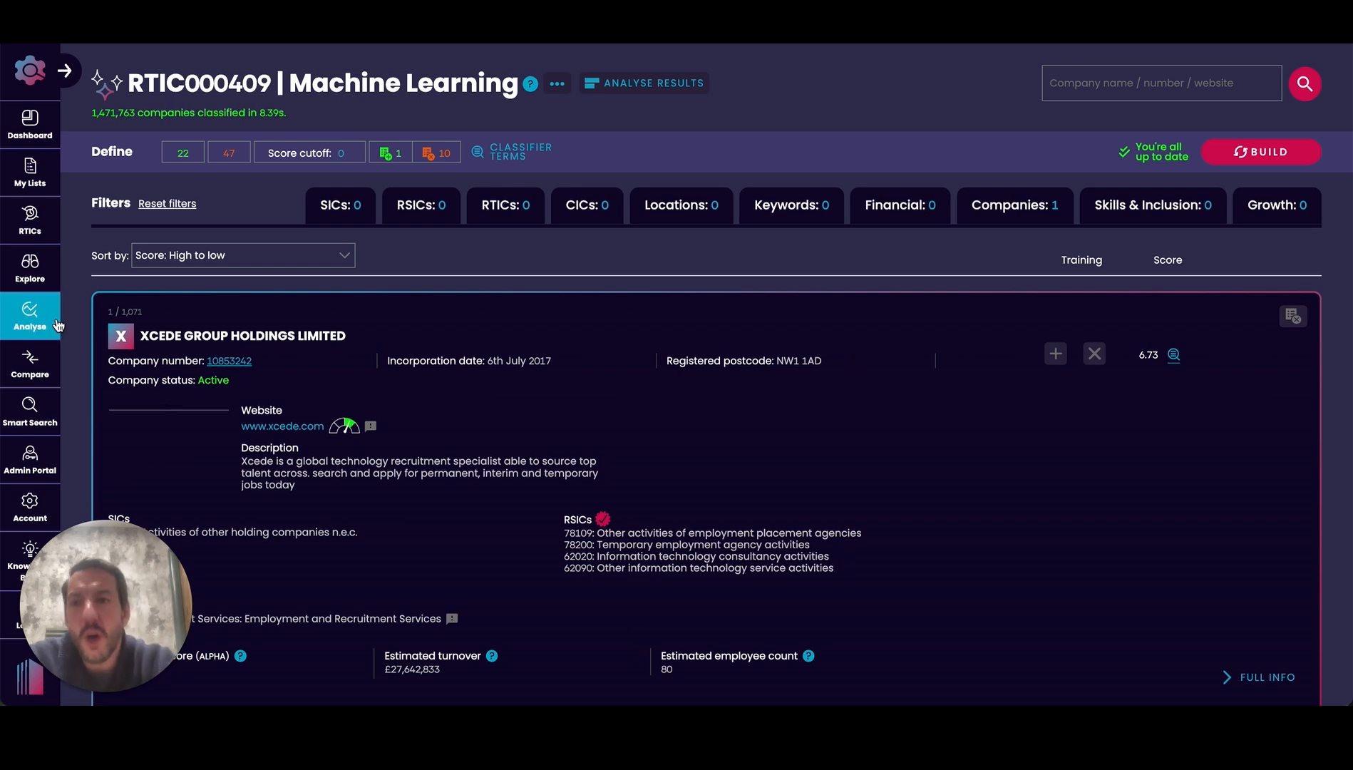
- Review the highest-scoring companies in the rebuilt Machine Learning list, checking their descriptions, classifications and scores
{"action": "scroll", "coordinate": [886, 558], "scroll_direction": "down", "scroll_amount": 20}
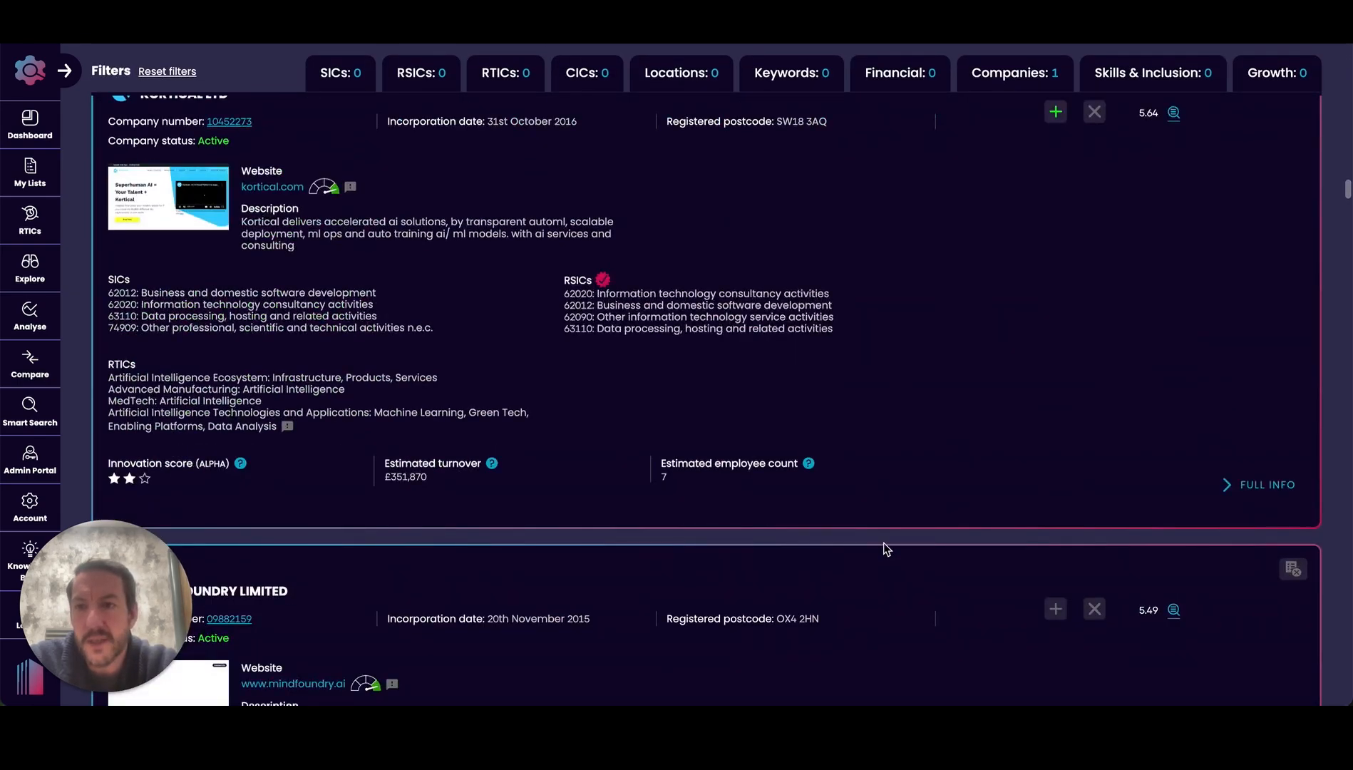
{"action": "scroll", "coordinate": [884, 549], "scroll_direction": "down", "scroll_amount": 10}
{"action": "scroll", "coordinate": [557, 524], "scroll_direction": "down", "scroll_amount": 10}
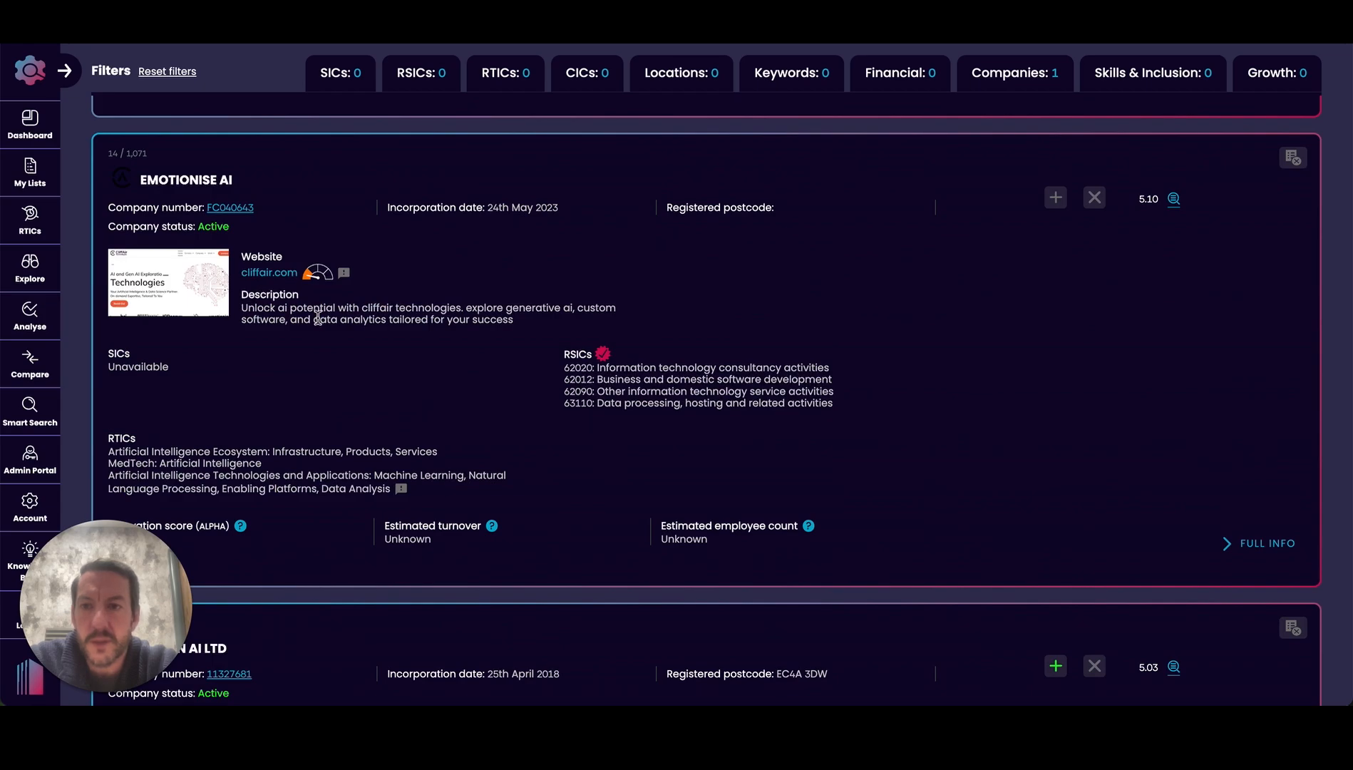
{"action": "scroll", "coordinate": [349, 433], "scroll_direction": "down", "scroll_amount": 8}
{"action": "scroll", "coordinate": [349, 432], "scroll_direction": "down", "scroll_amount": 10}
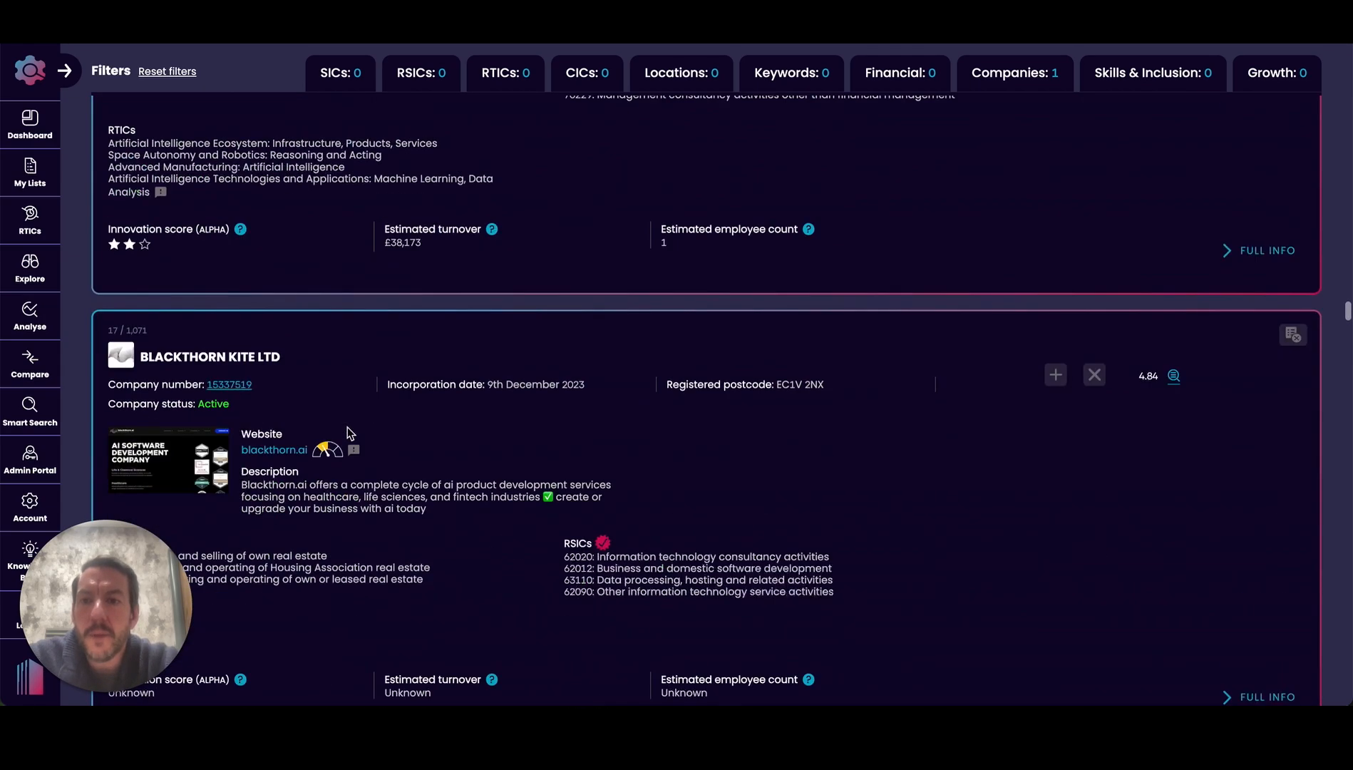
{"action": "scroll", "coordinate": [492, 426], "scroll_direction": "up", "scroll_amount": 9}
{"action": "scroll", "coordinate": [490, 425], "scroll_direction": "up", "scroll_amount": 20}
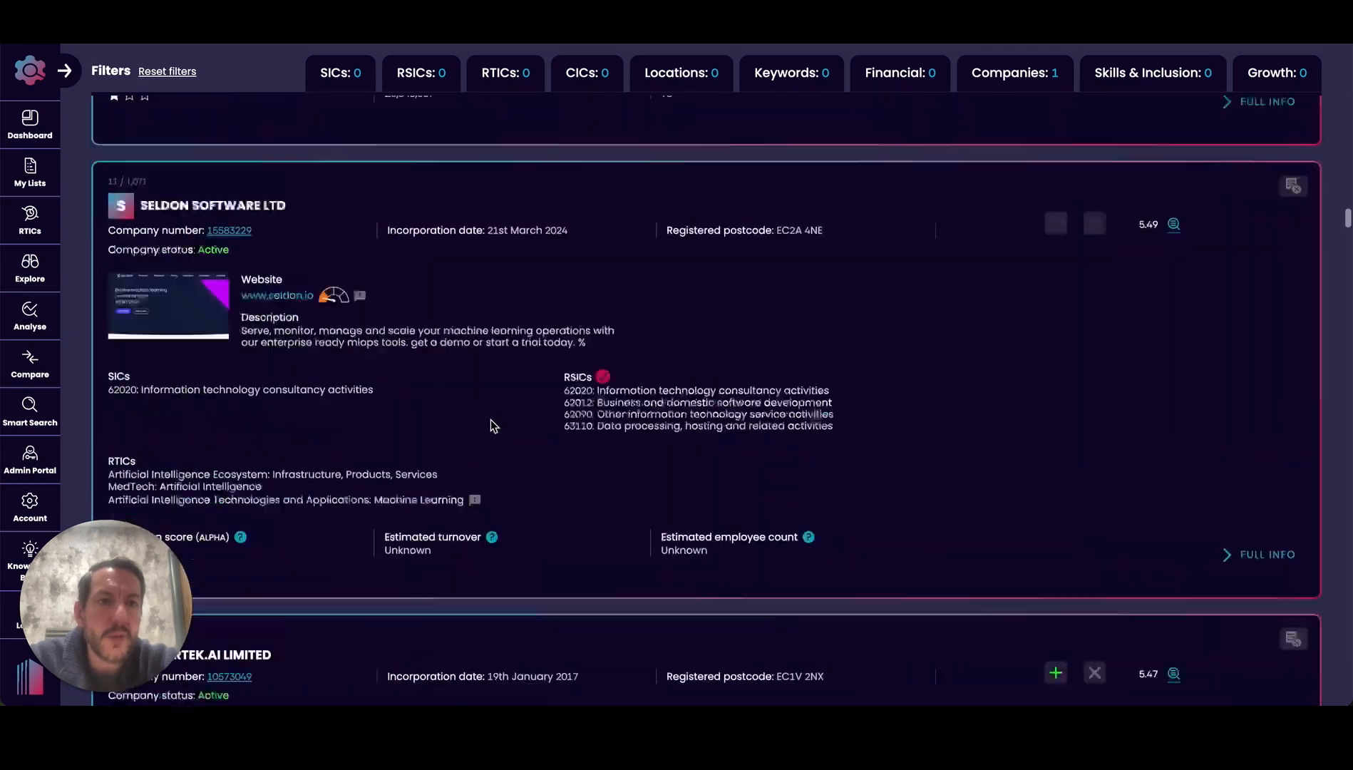
{"action": "scroll", "coordinate": [576, 307], "scroll_direction": "up", "scroll_amount": 8}
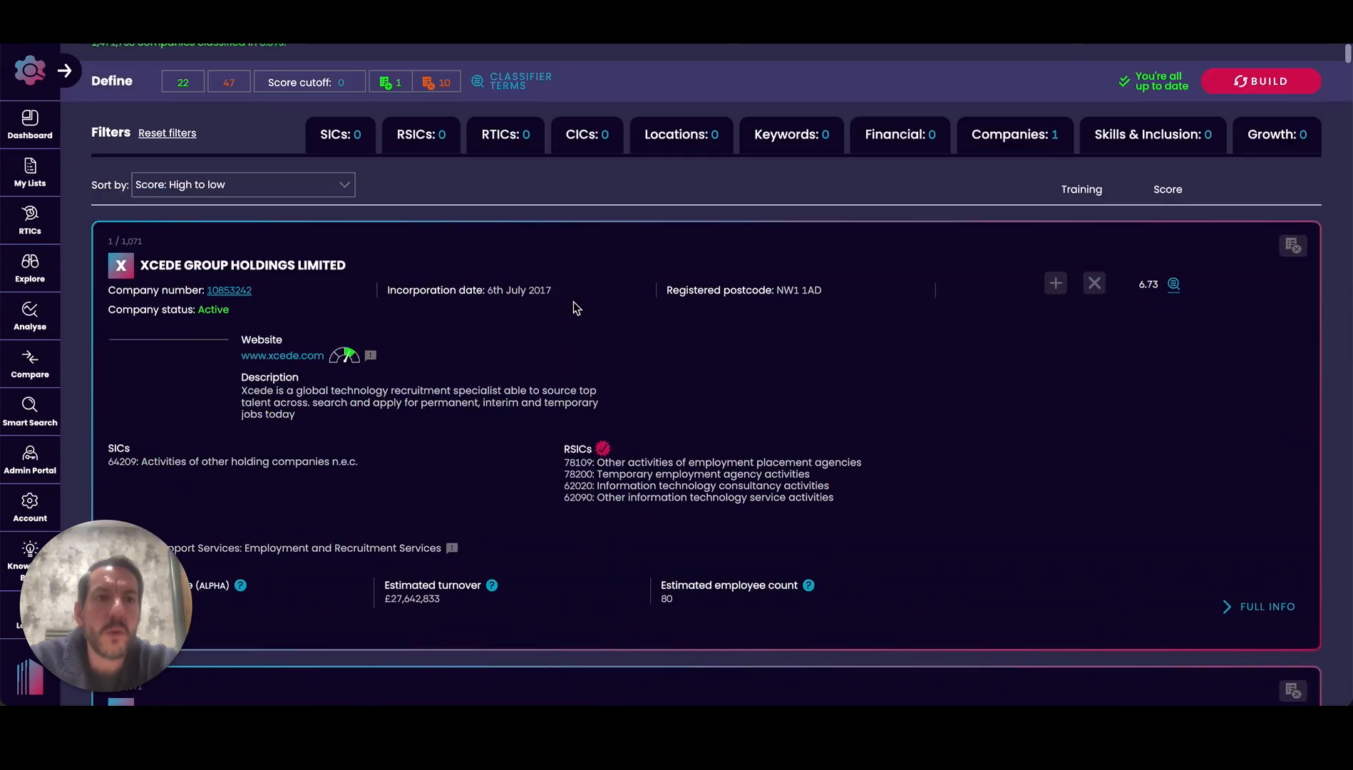